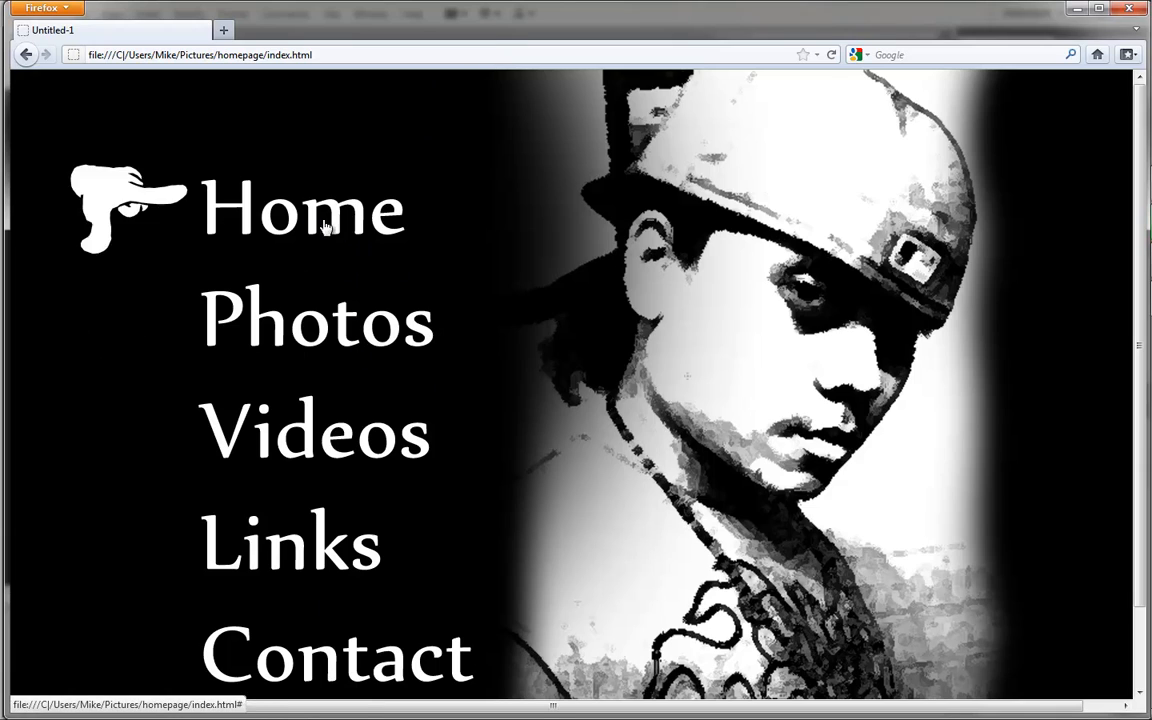
- Preview the finished site in the browser by moving between the homepage and its Photos page
{"action": "left_click", "coordinate": [312, 329]}
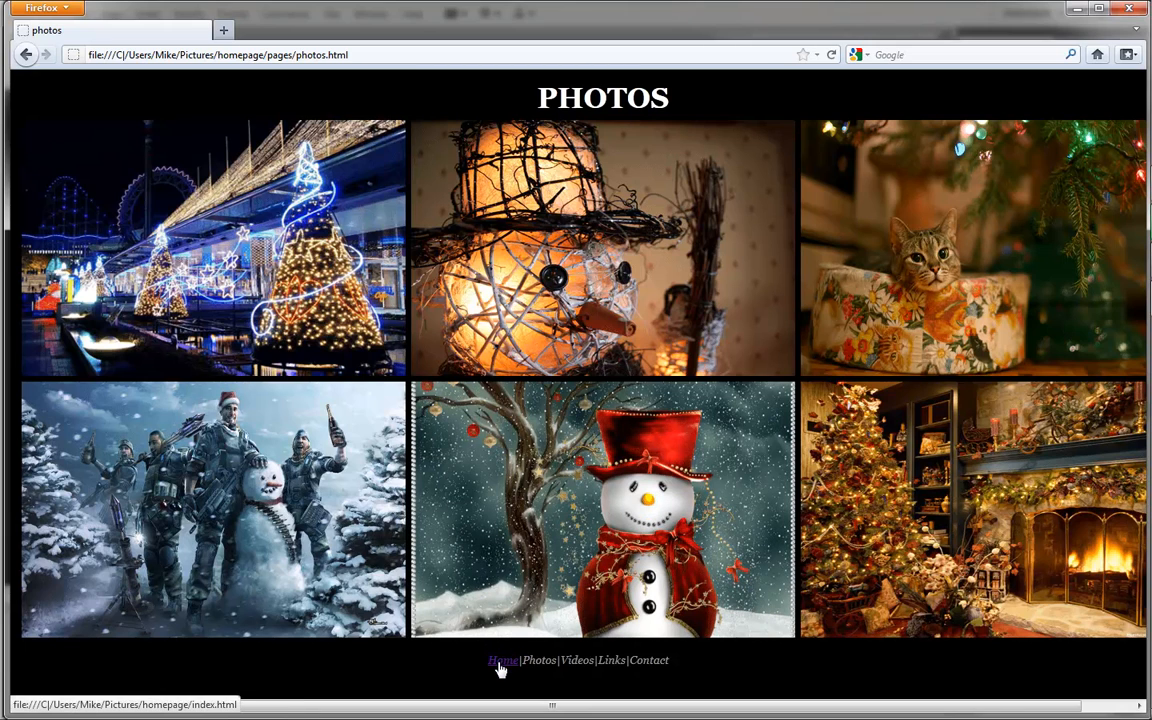
{"action": "left_click", "coordinate": [499, 662]}
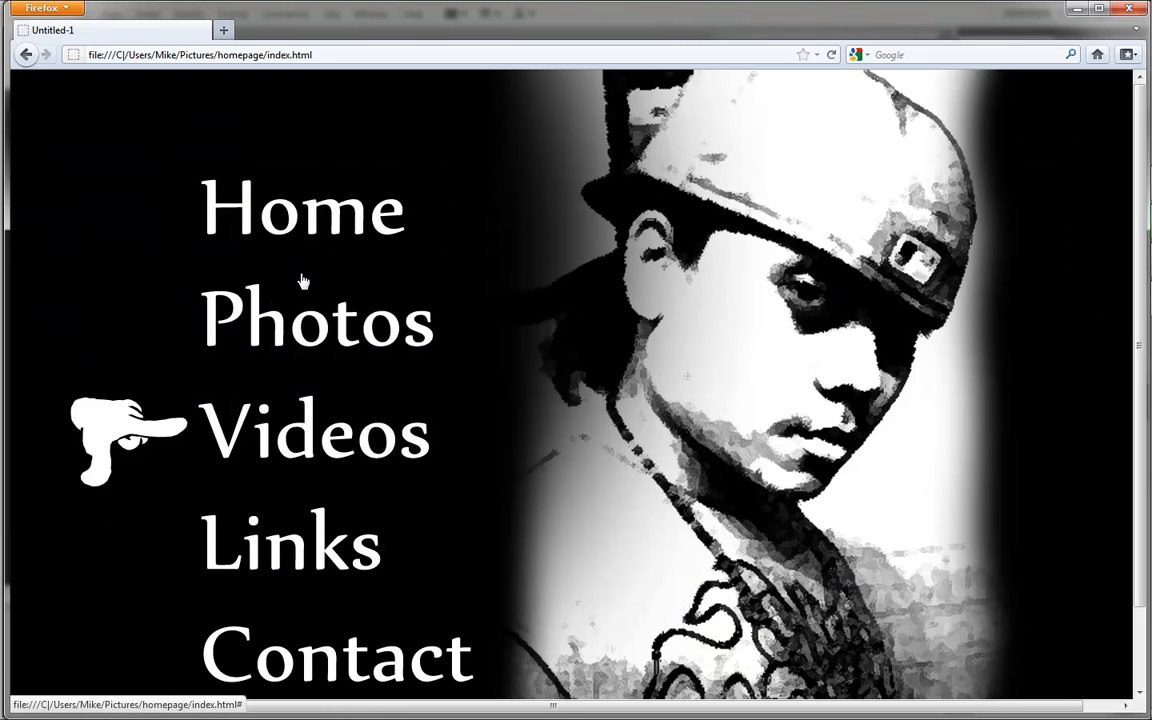
{"action": "left_click", "coordinate": [308, 328]}
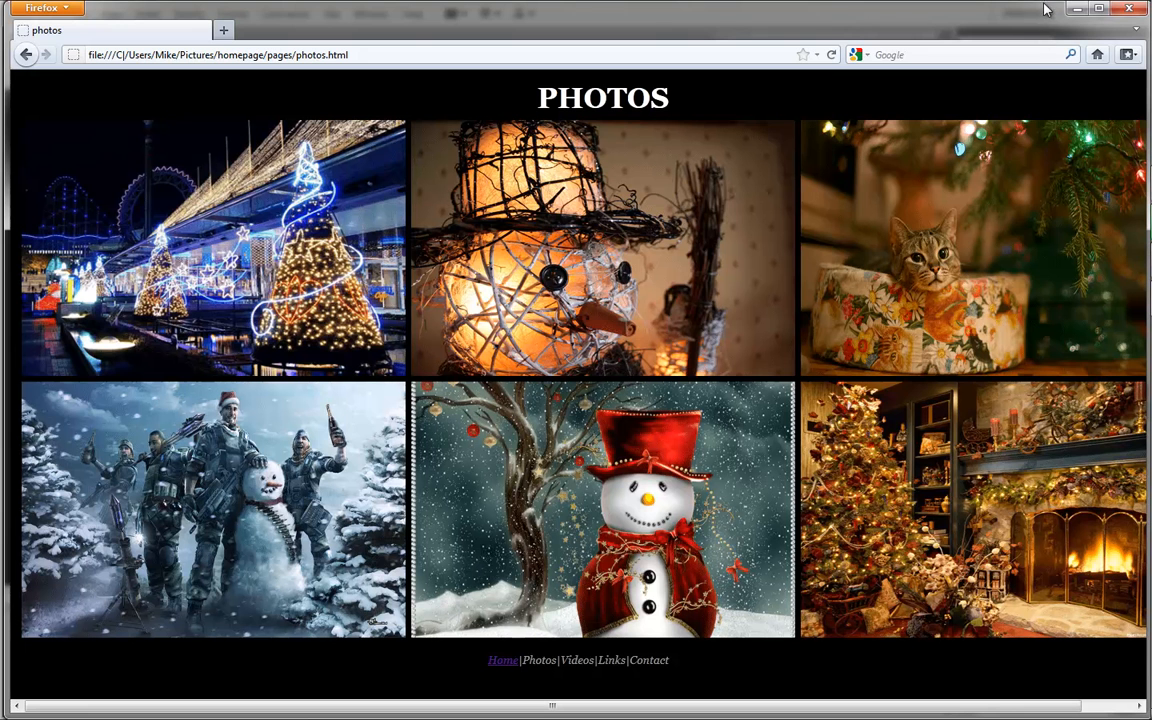
{"action": "left_click", "coordinate": [1075, 8]}
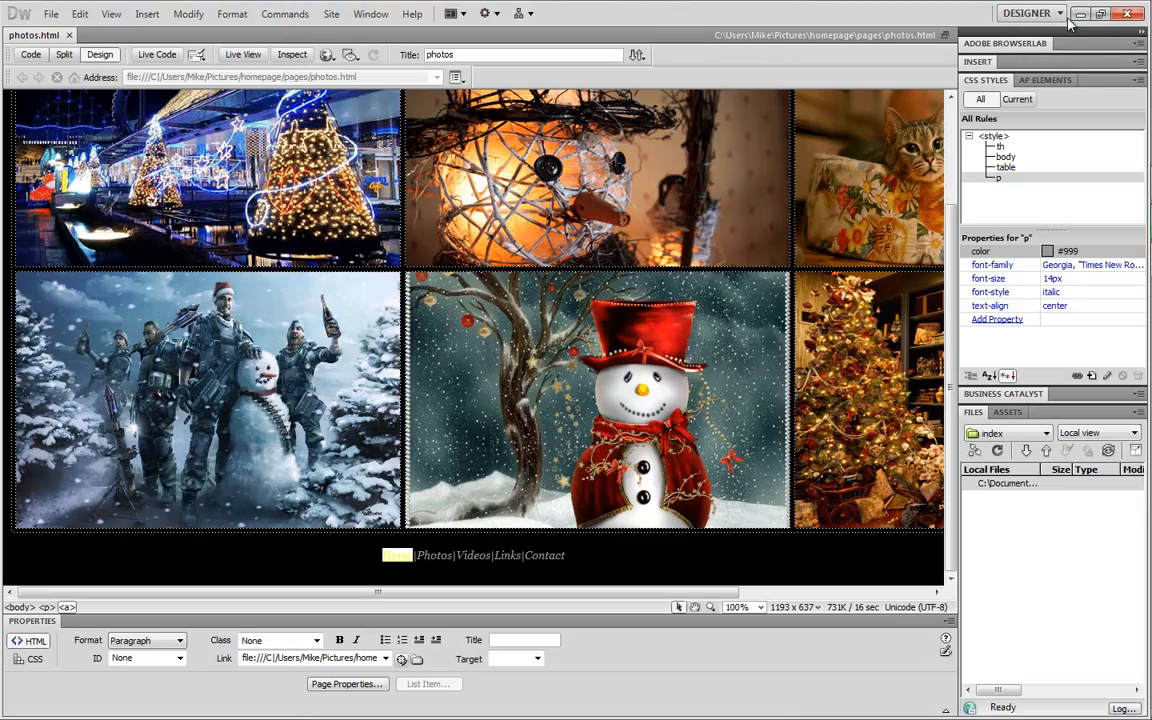
- Switch to Photoshop and examine 93669.jpg by toggling the visibility of the Click To View text layer and Layer 1
{"action": "left_click", "coordinate": [1080, 14]}
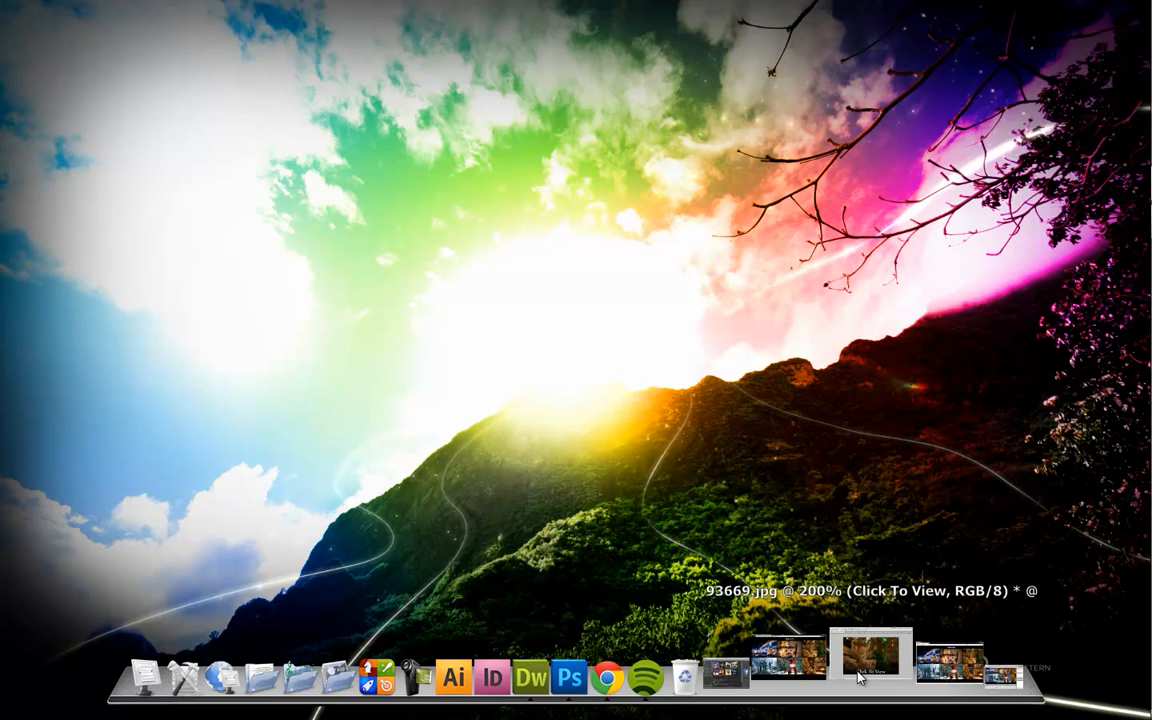
{"action": "left_click", "coordinate": [860, 676]}
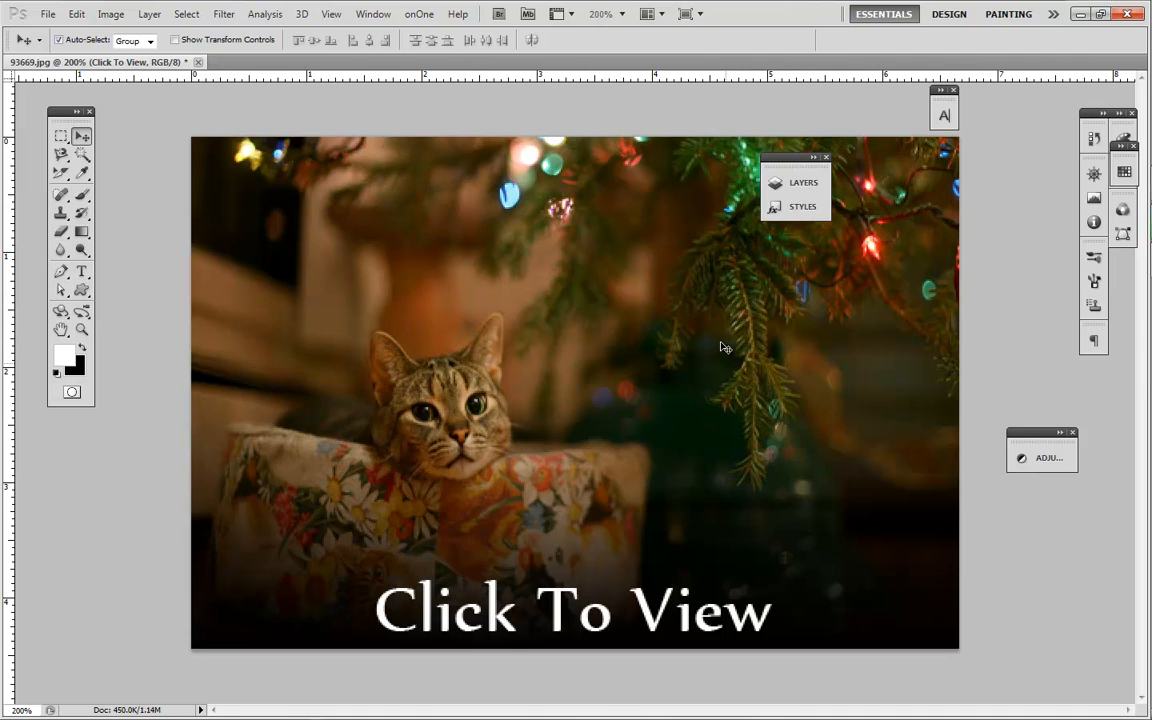
{"action": "left_click", "coordinate": [776, 183]}
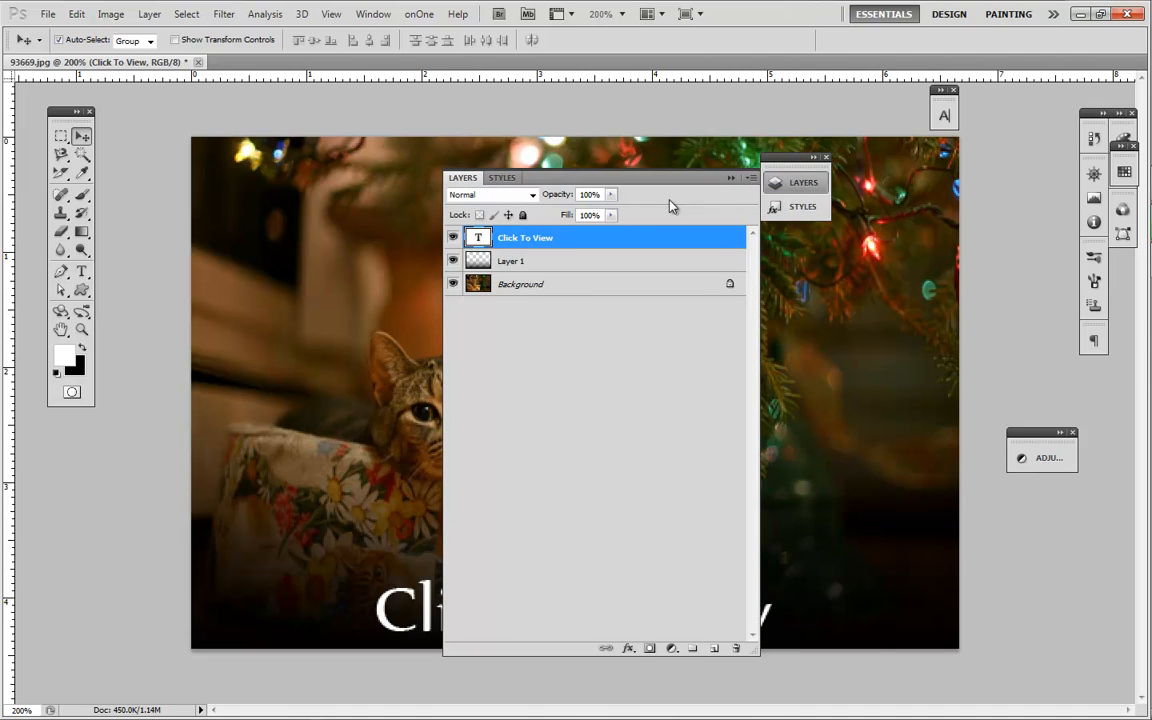
{"action": "left_click_drag", "start_coordinate": [604, 186], "coordinate": [858, 173]}
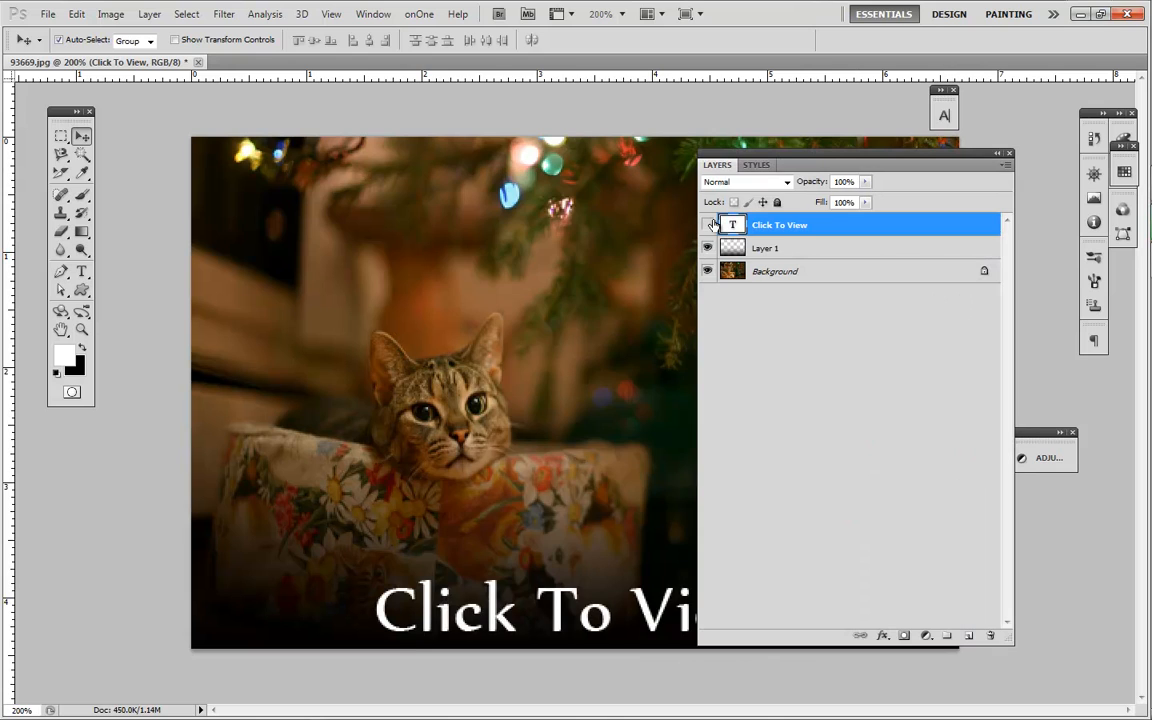
{"action": "left_click", "coordinate": [707, 224]}
{"action": "left_click", "coordinate": [707, 248]}
{"action": "left_click", "coordinate": [707, 248]}
{"action": "left_click", "coordinate": [996, 153]}
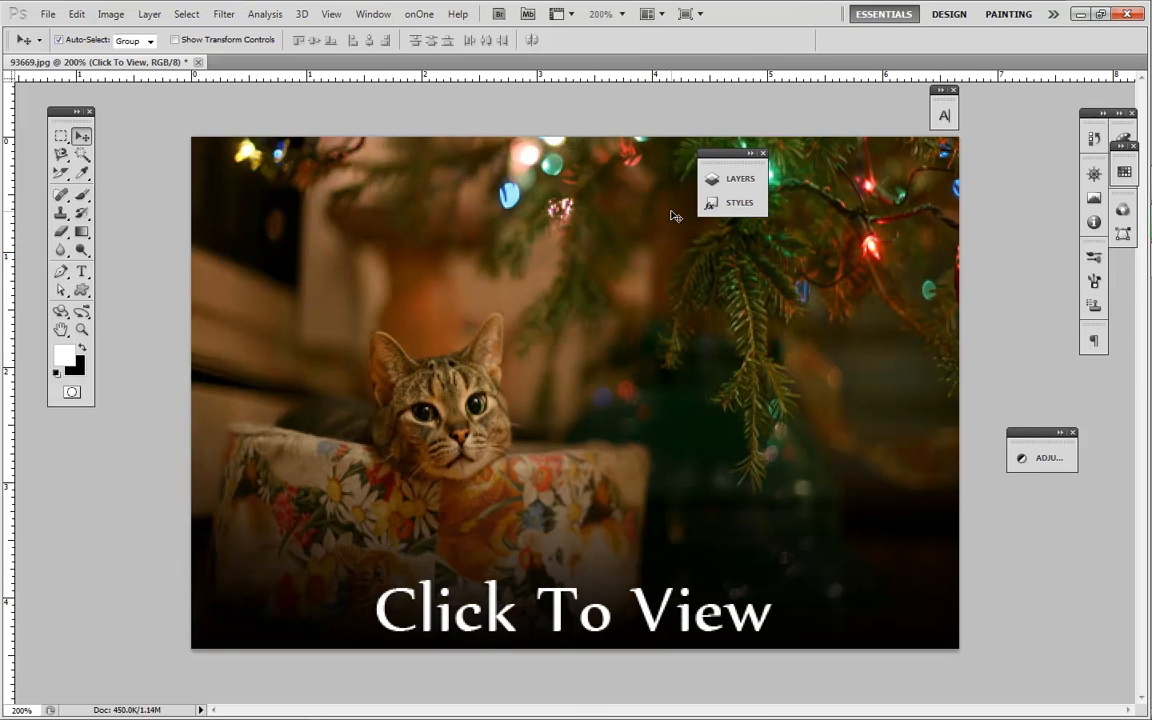
{"action": "left_click", "coordinate": [737, 178]}
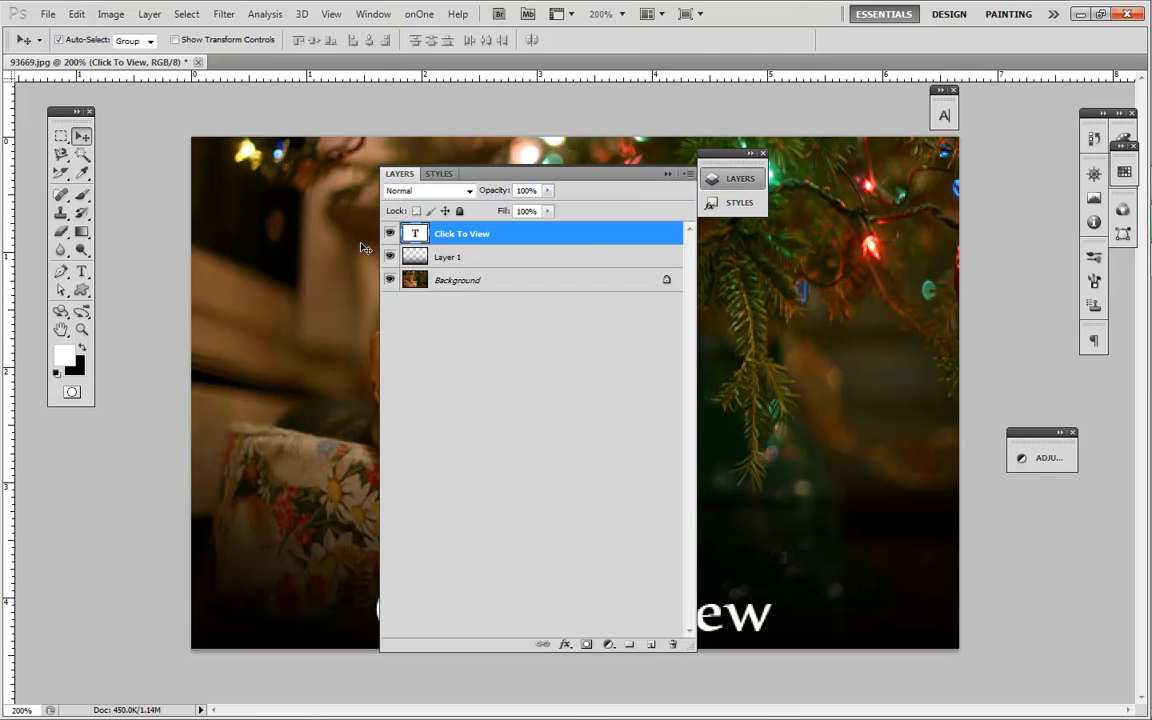
{"action": "left_click_drag", "start_coordinate": [390, 236], "coordinate": [390, 257]}
{"action": "left_click_drag", "start_coordinate": [636, 166], "coordinate": [922, 167]}
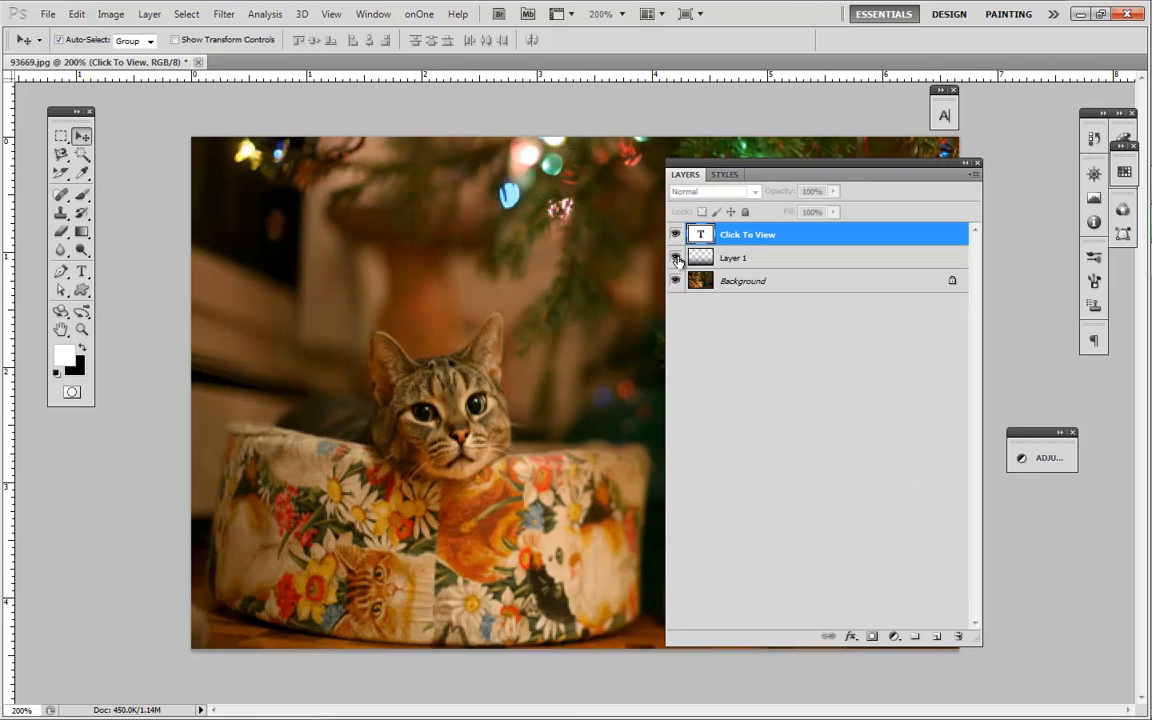
{"action": "left_click_drag", "start_coordinate": [675, 236], "coordinate": [675, 258]}
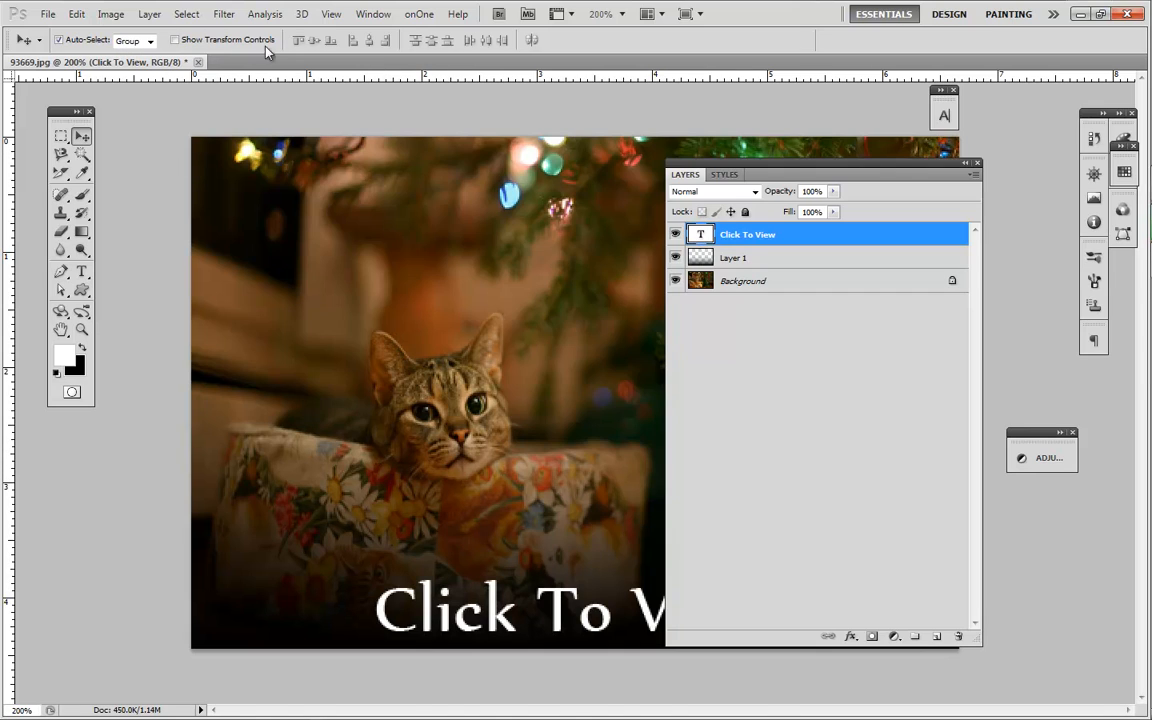
- Review the GIF export settings and available file formats in Save for Web & Devices without saving the image
{"action": "left_click", "coordinate": [48, 14]}
{"action": "left_click", "coordinate": [238, 289]}
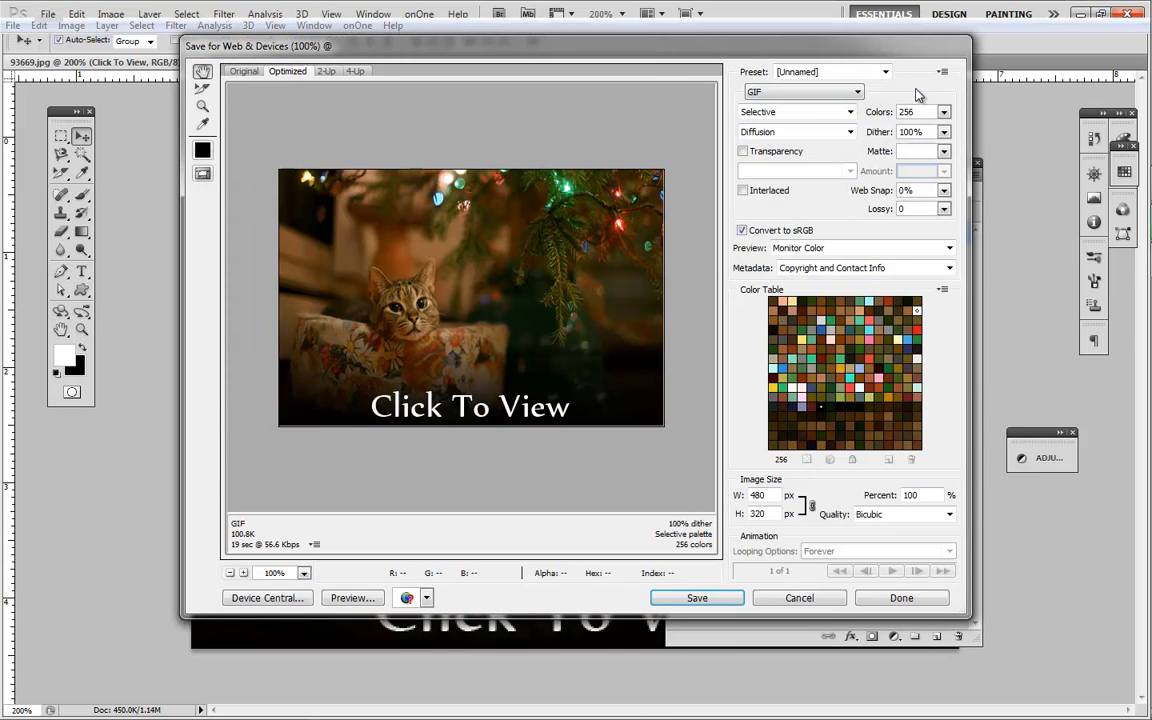
{"action": "left_click", "coordinate": [855, 93]}
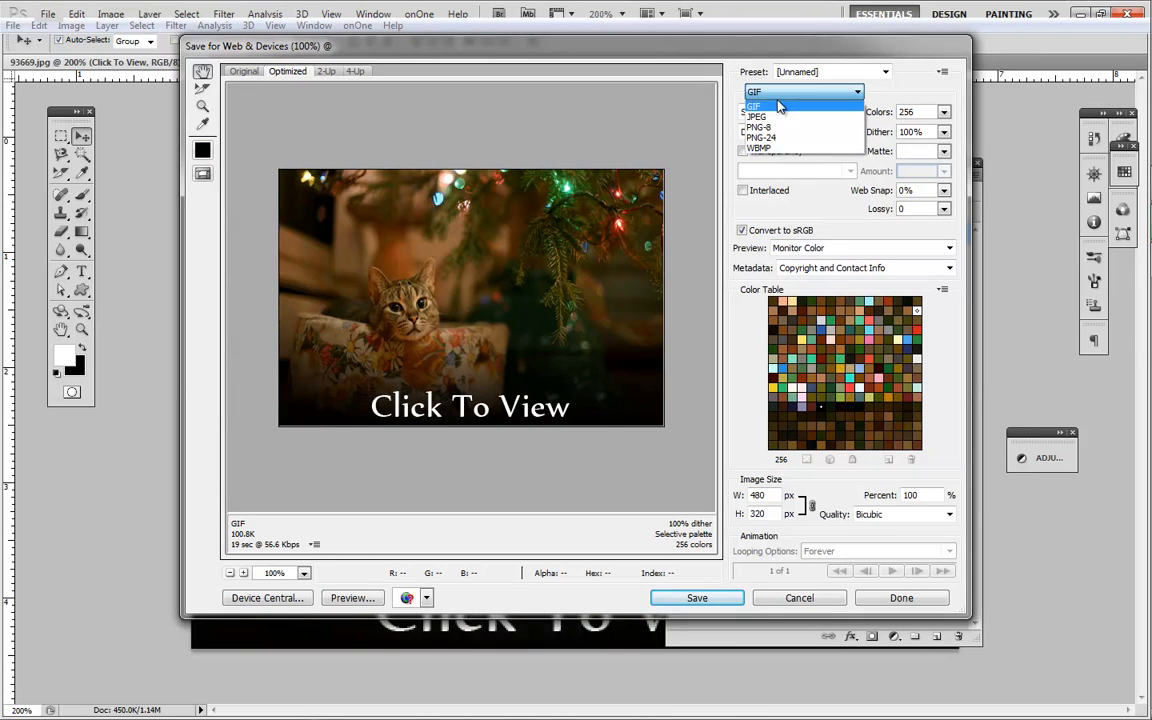
{"action": "left_click", "coordinate": [855, 100]}
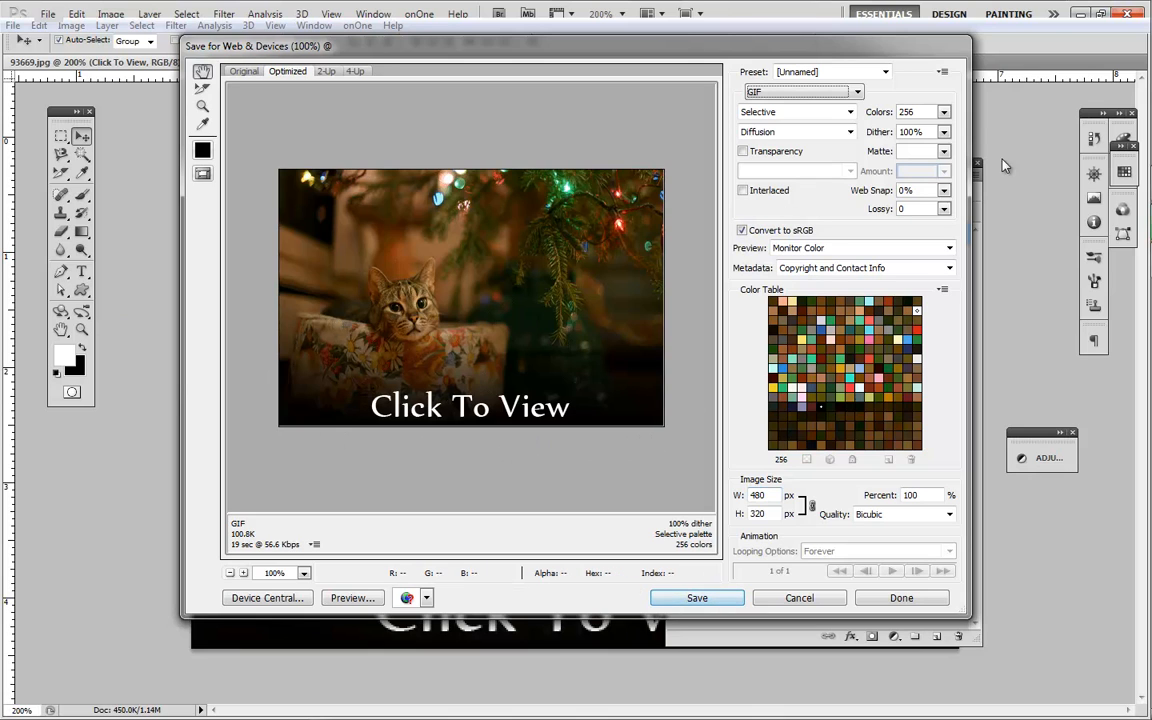
{"action": "left_click", "coordinate": [800, 597]}
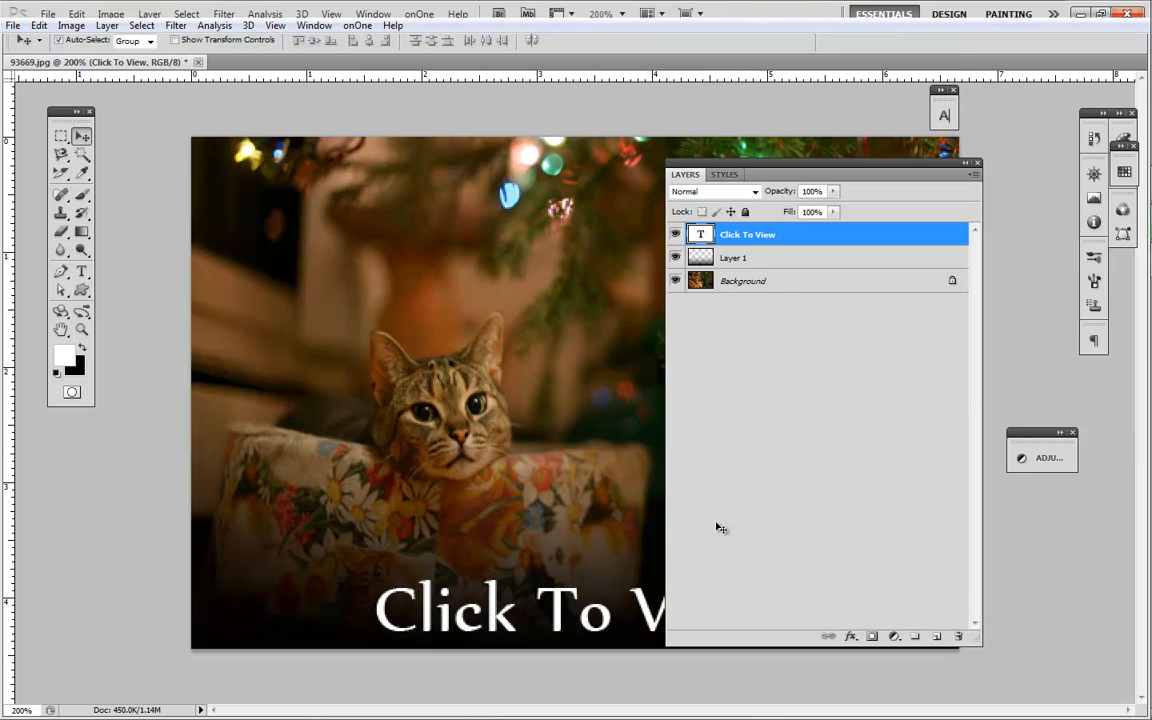
- Switch to Dreamweaver and create a blank HTML page with no layout
{"action": "left_click", "coordinate": [1075, 14]}
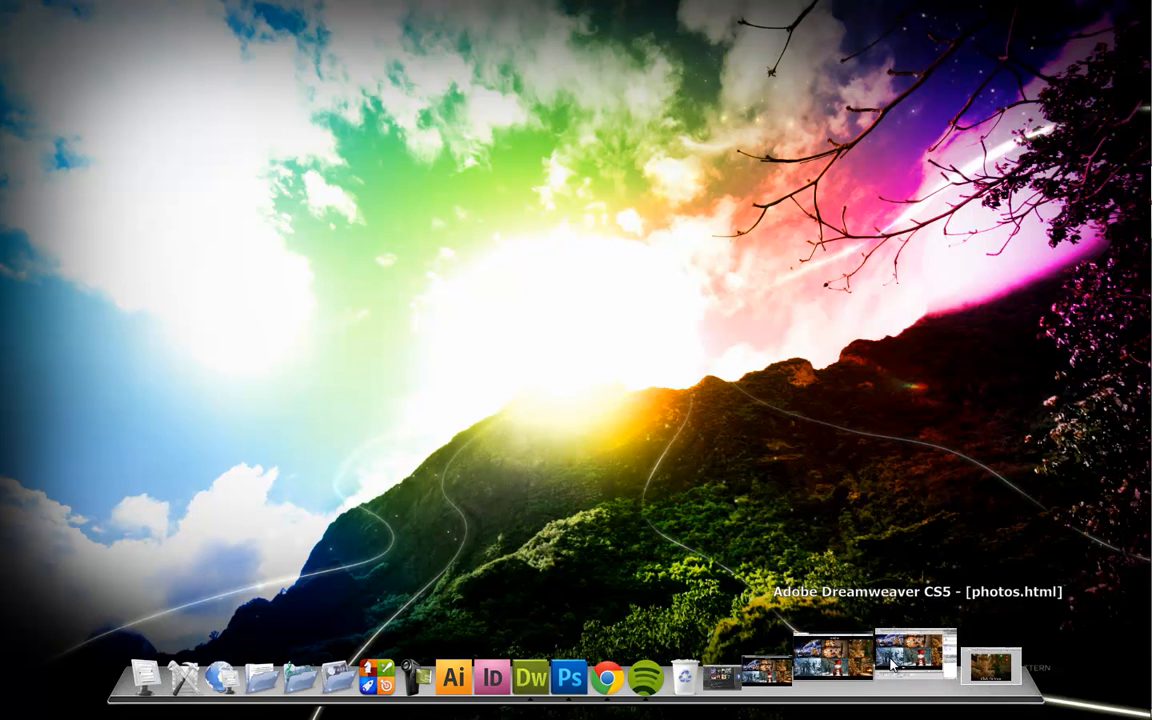
{"action": "left_click", "coordinate": [893, 663]}
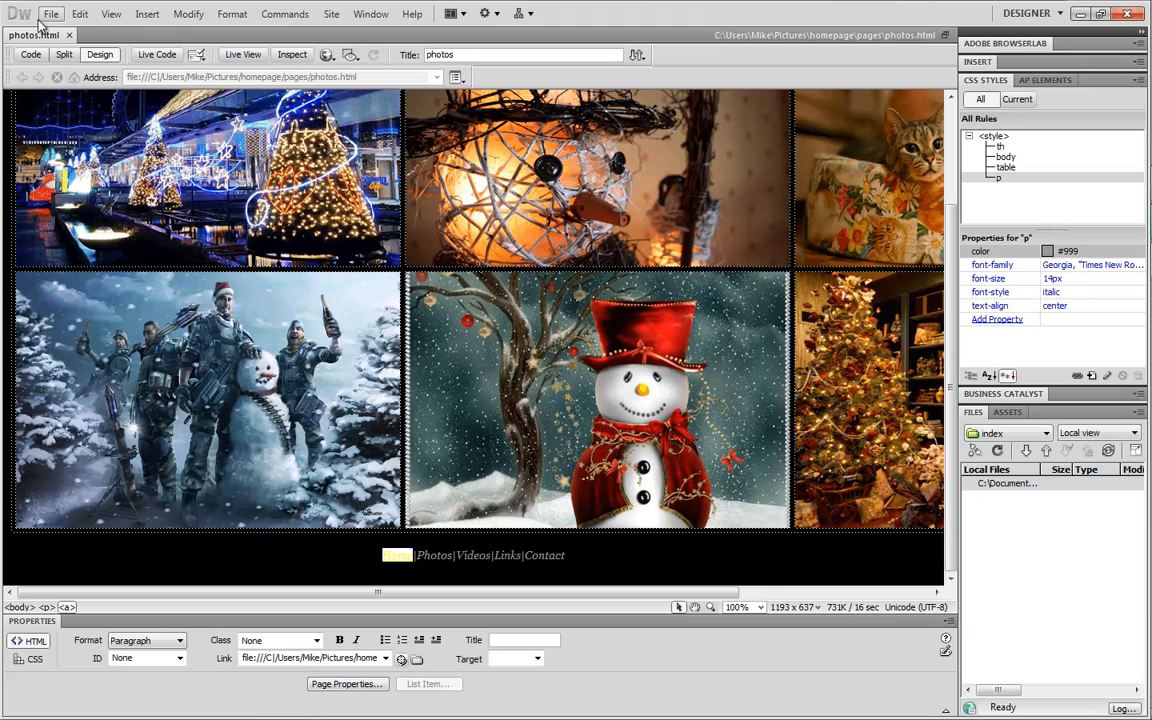
{"action": "left_click", "coordinate": [49, 13]}
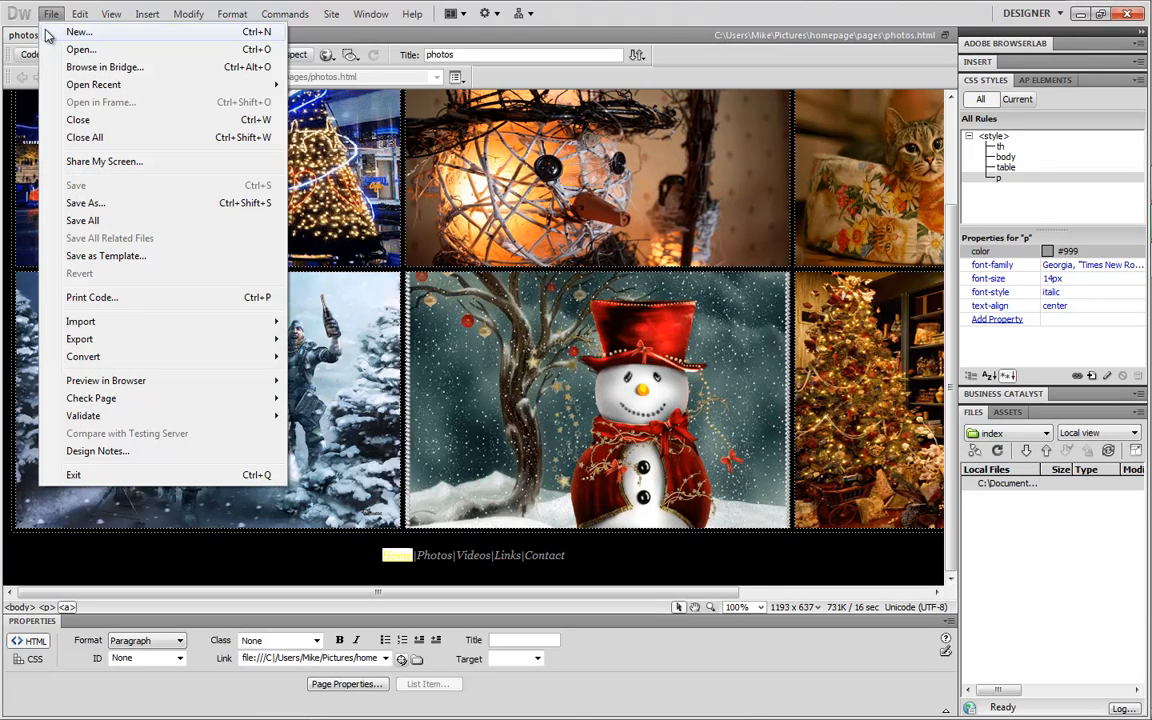
{"action": "left_click", "coordinate": [47, 32]}
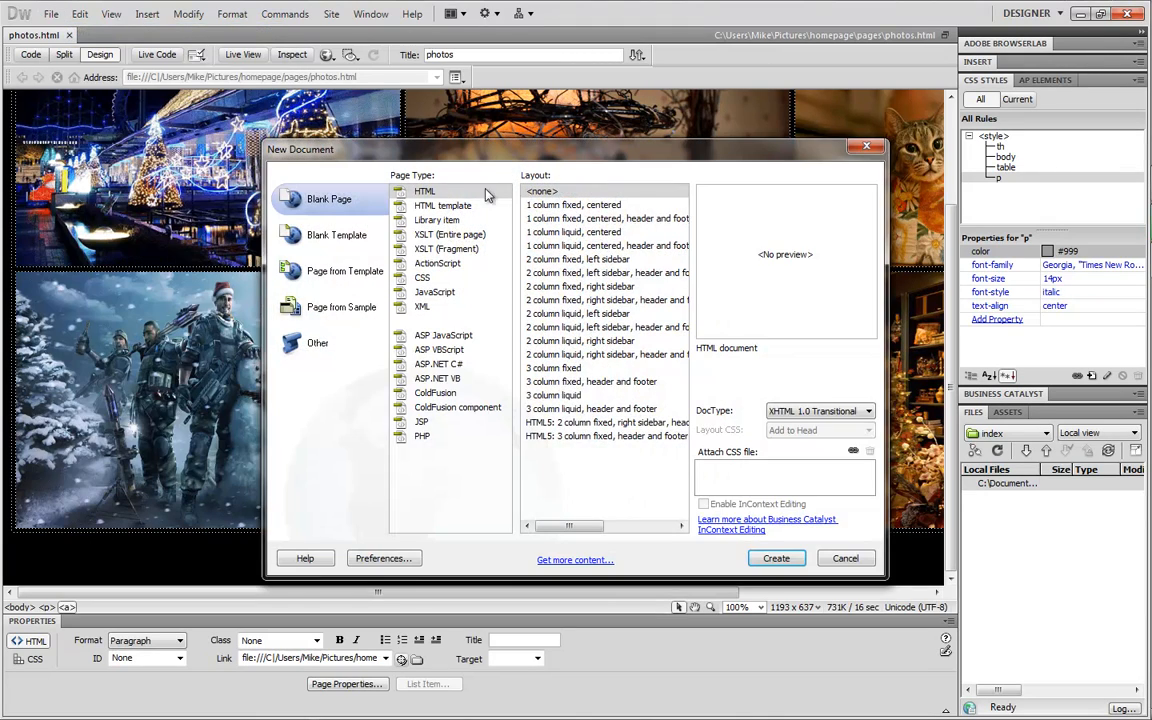
{"action": "left_click", "coordinate": [494, 196]}
{"action": "left_click", "coordinate": [562, 192]}
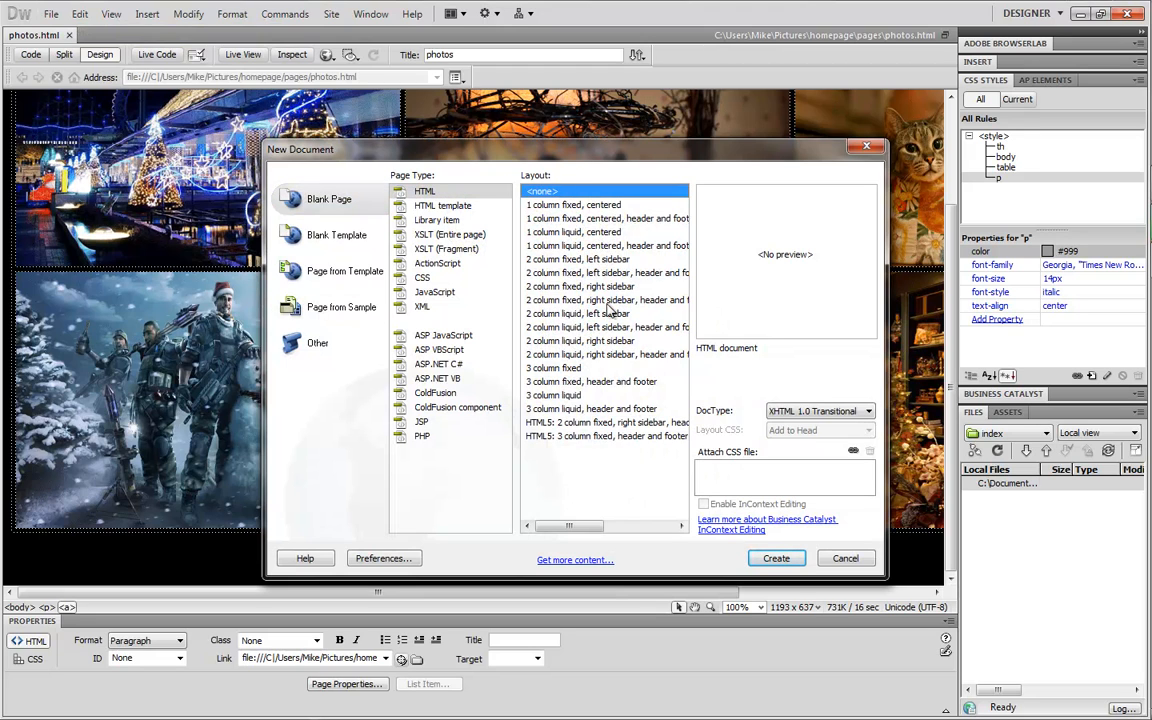
{"action": "left_click", "coordinate": [776, 558]}
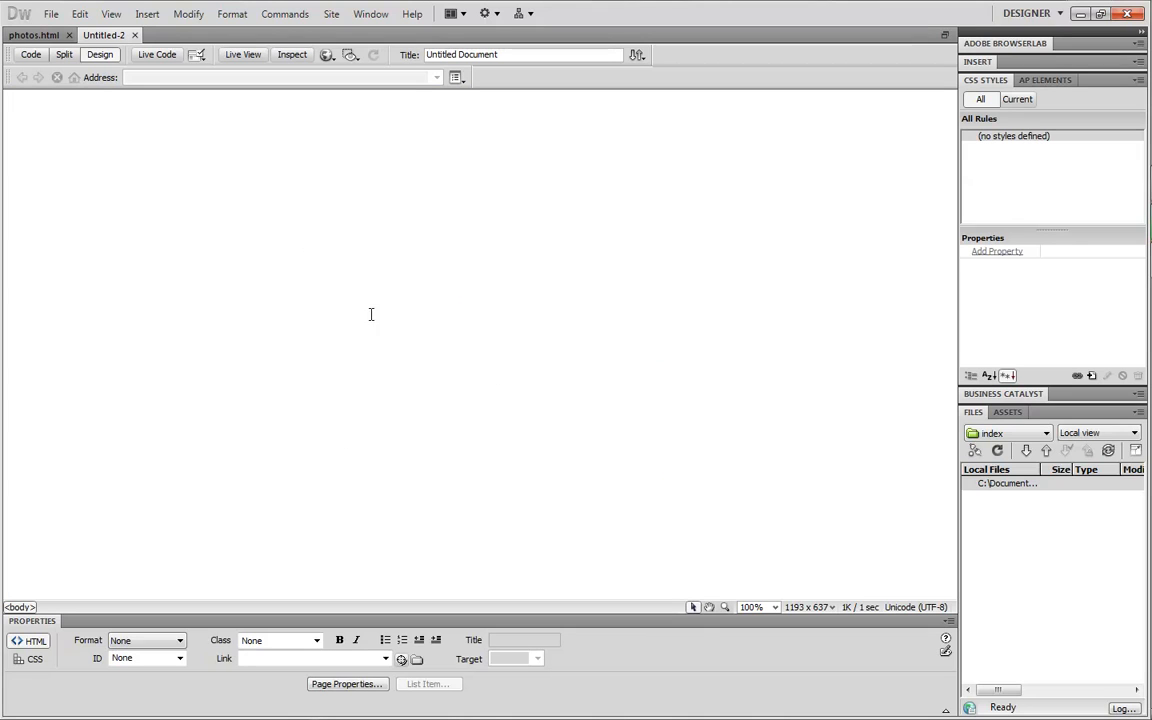
- Insert a table with 1 row, 3 columns, a width of 200 pixels, border thickness 0 and no header
{"action": "left_click", "coordinate": [142, 14]}
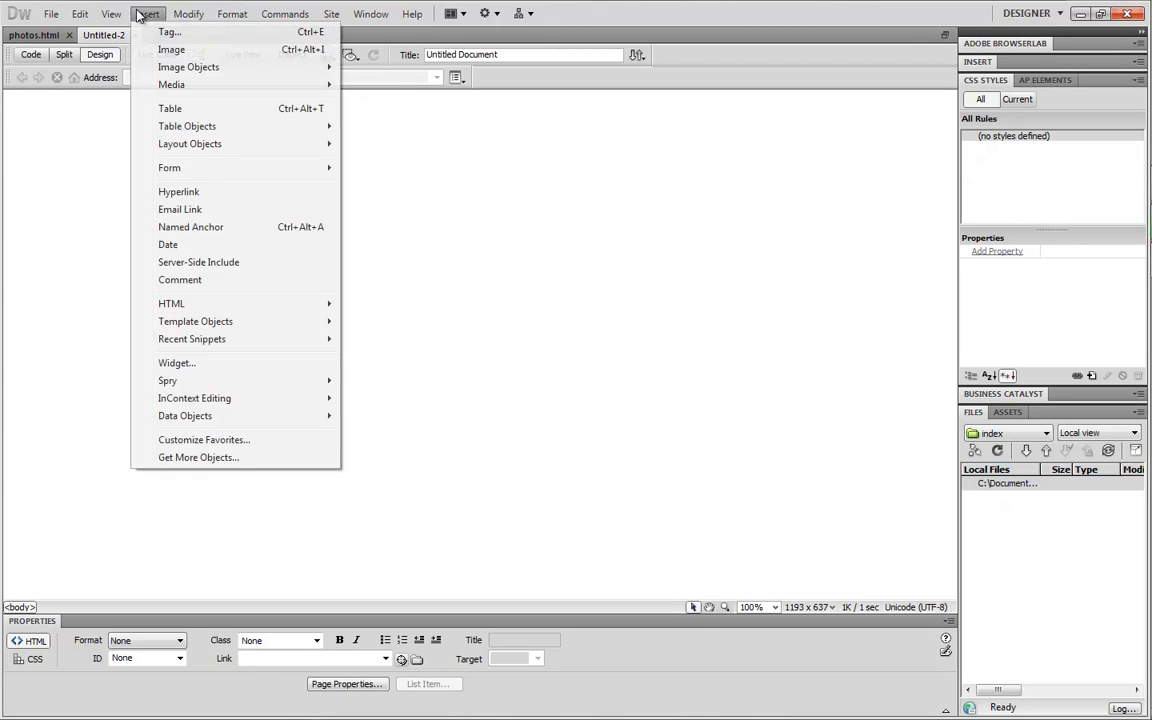
{"action": "left_click", "coordinate": [203, 110]}
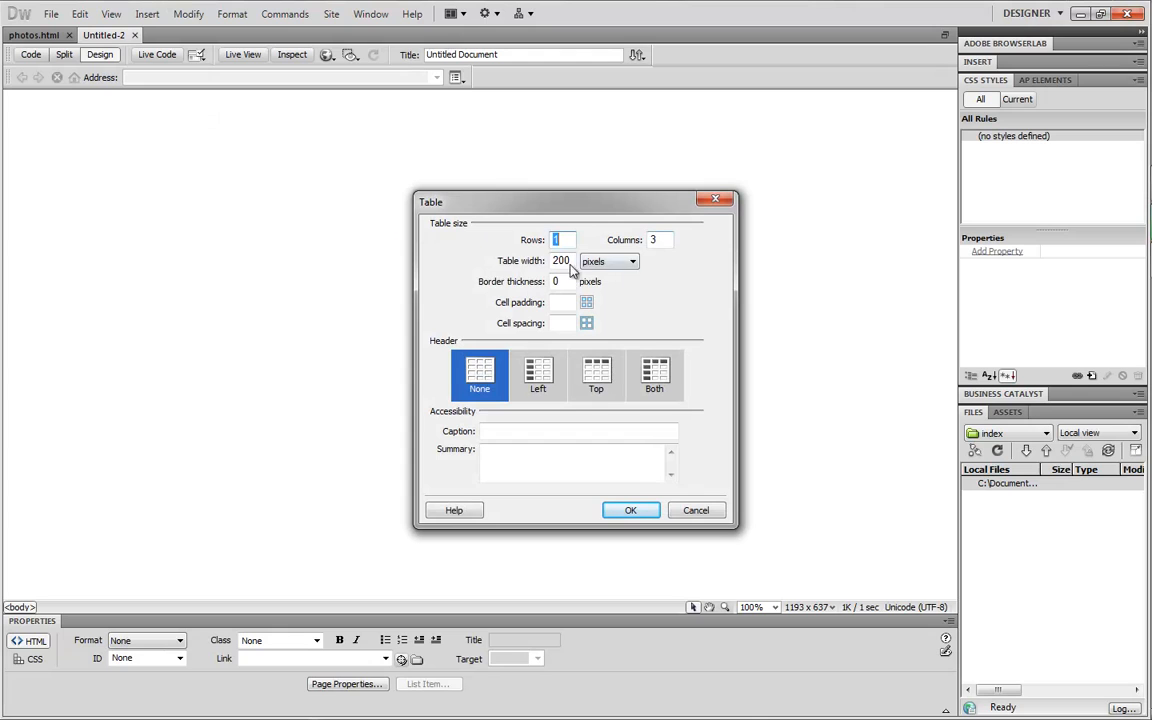
{"action": "left_click_drag", "start_coordinate": [550, 207], "coordinate": [458, 167]}
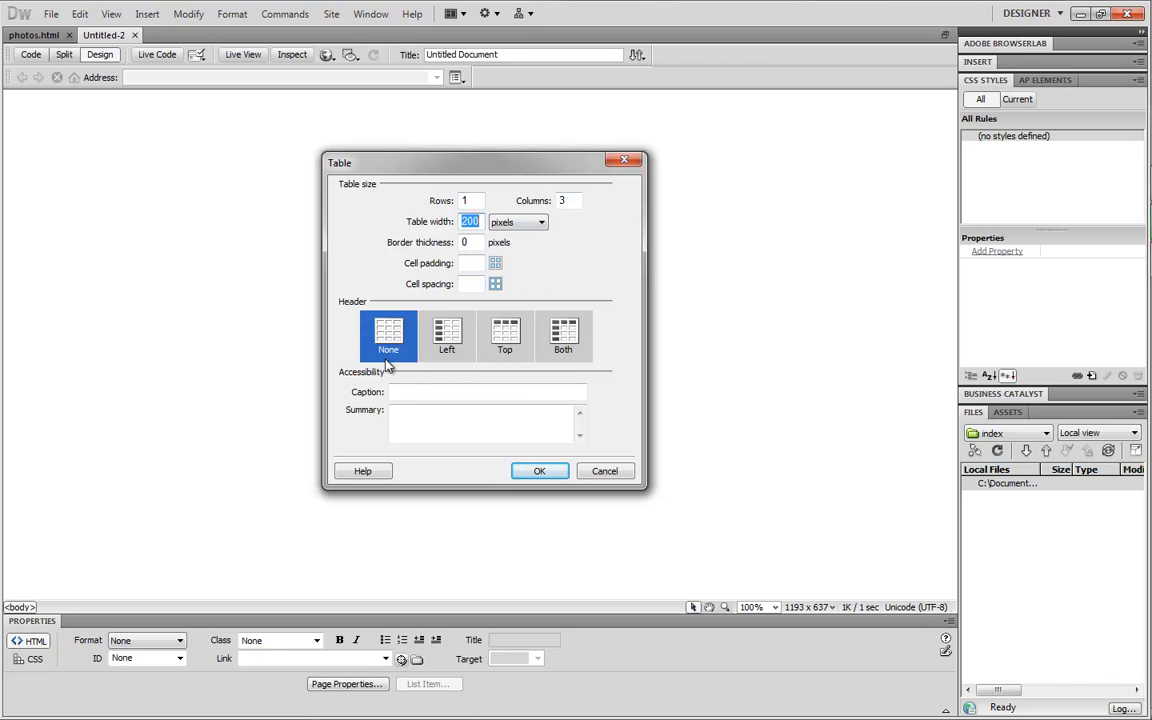
{"action": "left_click", "coordinate": [434, 436]}
{"action": "left_click", "coordinate": [460, 416]}
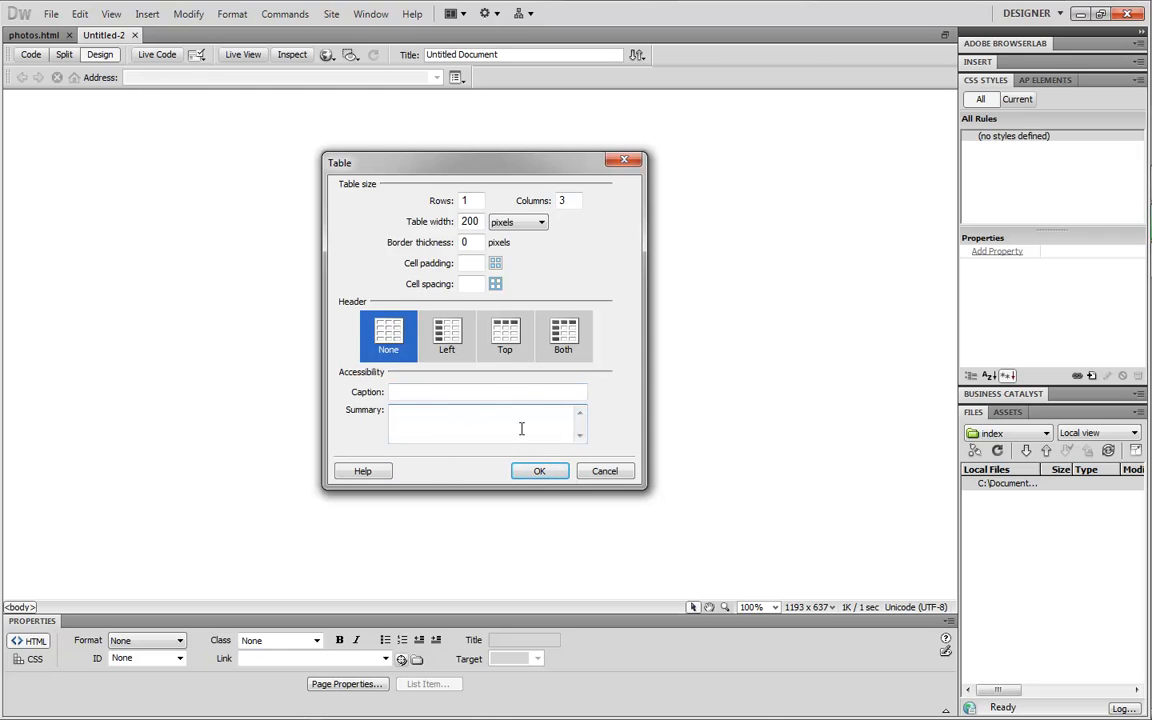
{"action": "left_click", "coordinate": [530, 478]}
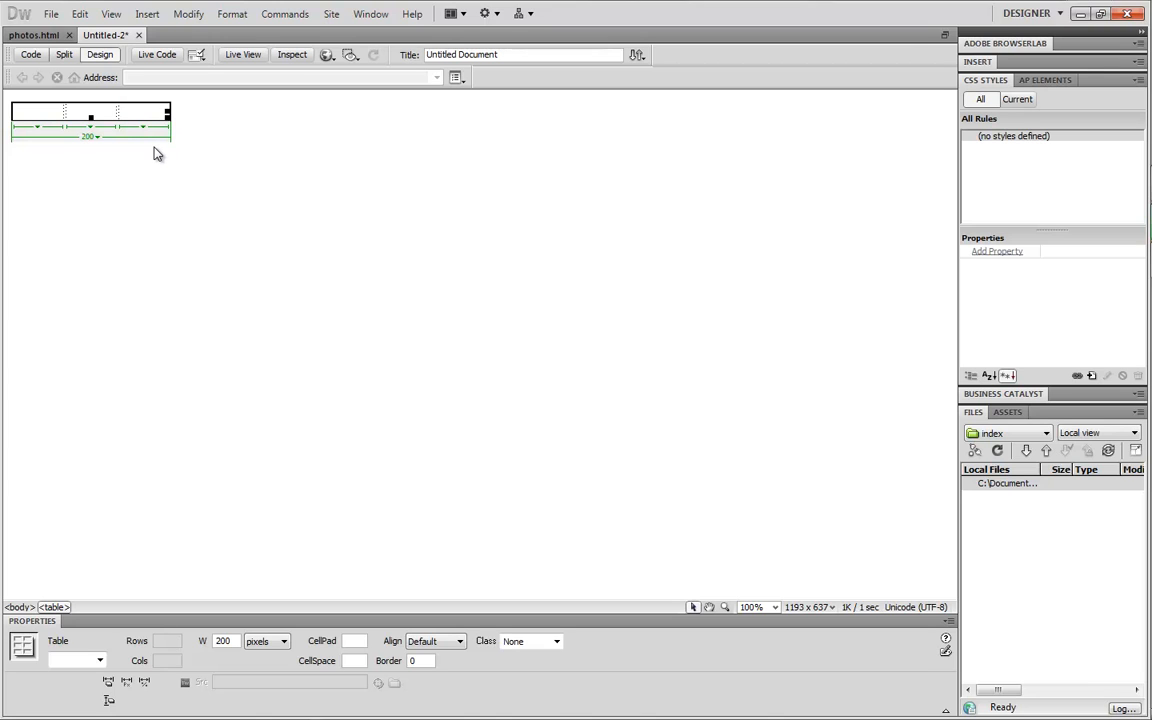
- Set the table's border to 5 and its cell spacing to 10
{"action": "key", "text": "ctrl+equal"}
{"action": "key", "text": "ctrl+equal"}
{"action": "key", "text": "ctrl+equal"}
{"action": "key", "text": "ctrl+equal"}
{"action": "key", "text": "ctrl+equal"}
{"action": "key", "text": "ctrl+minus"}
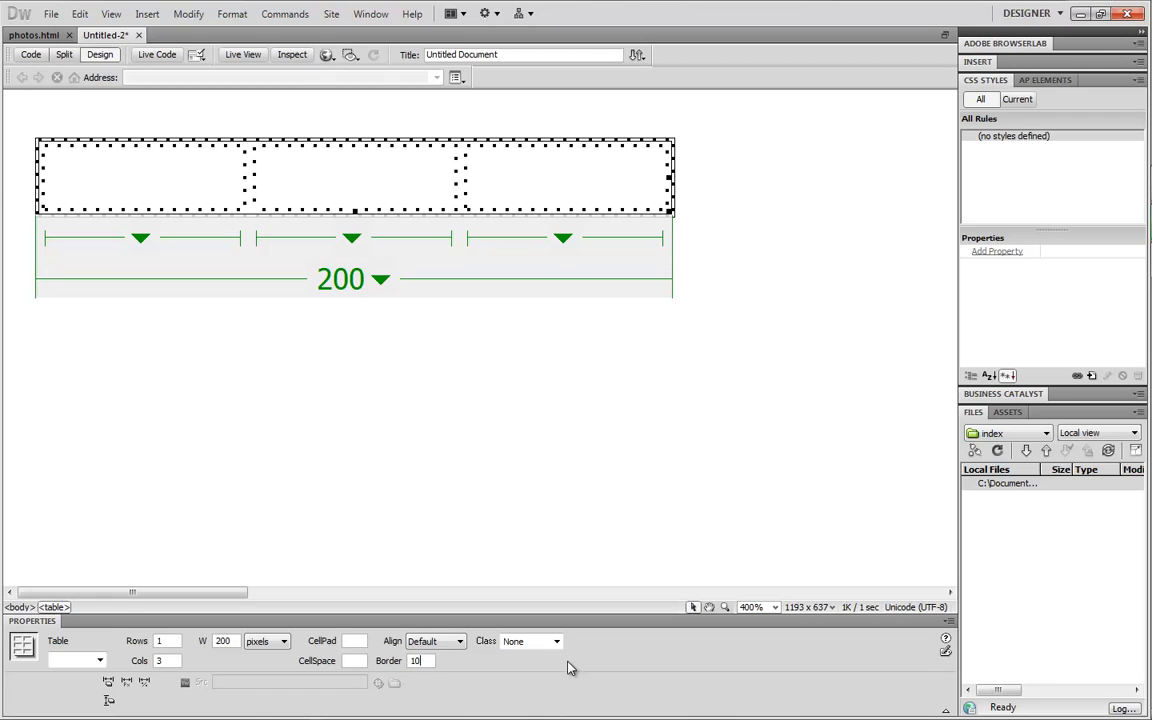
{"action": "key", "text": "Return"}
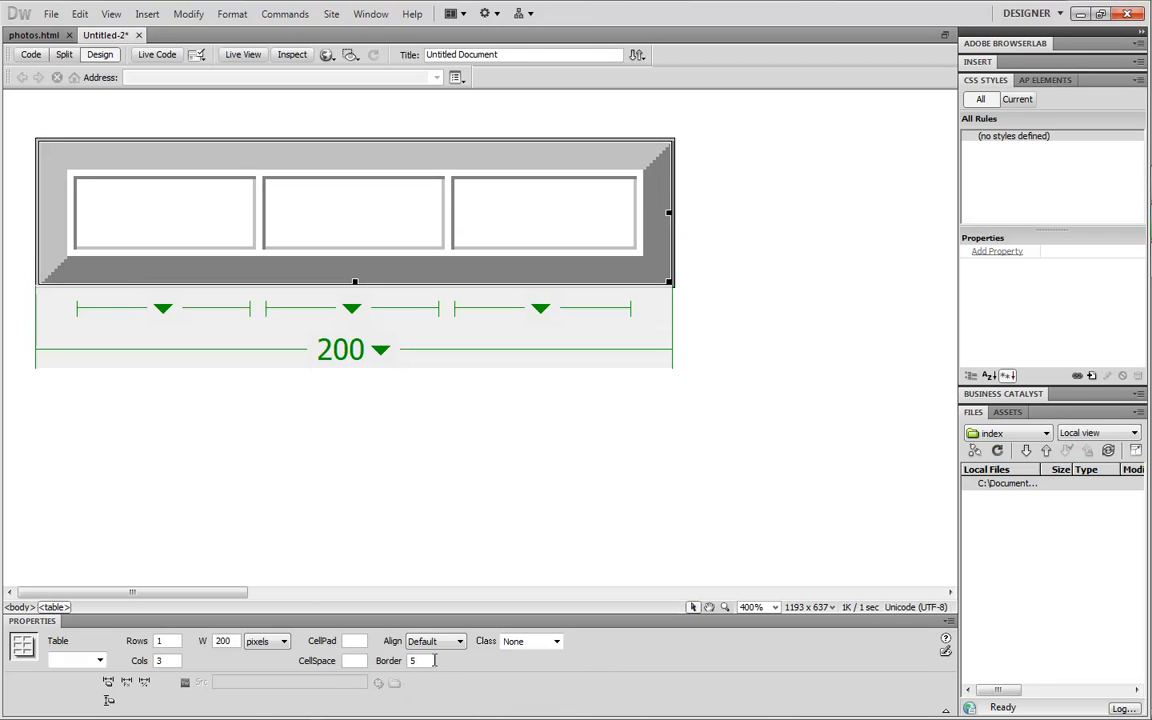
{"action": "key", "text": "Return"}
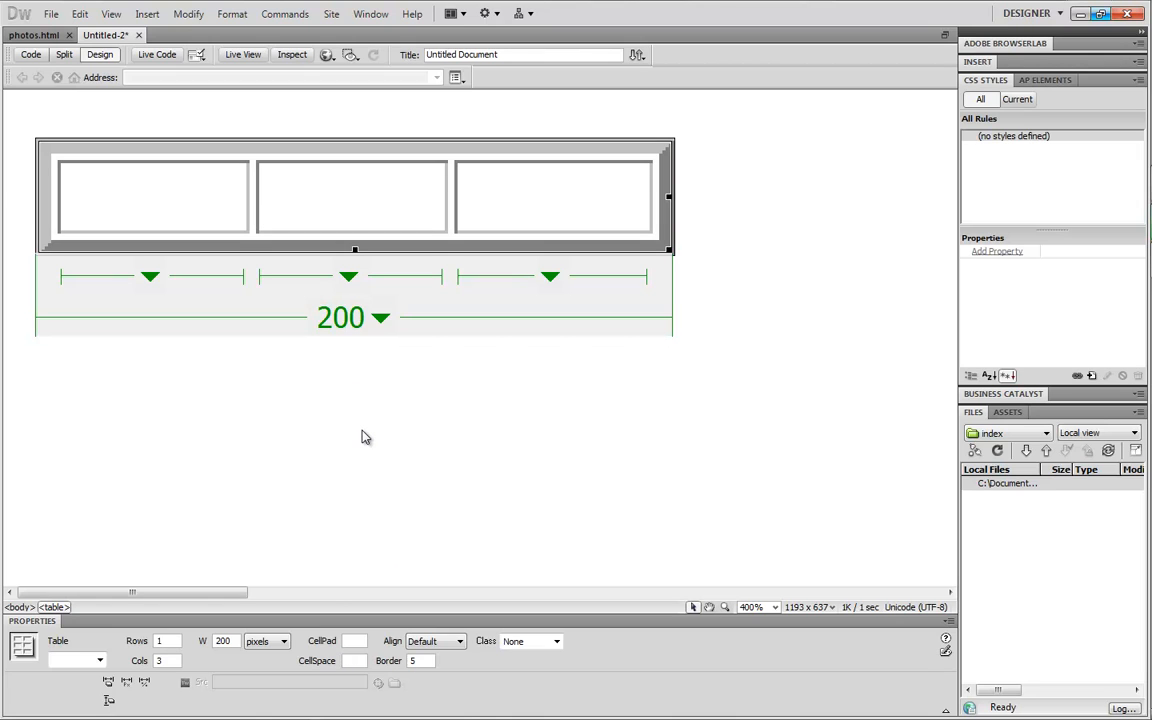
{"action": "key", "text": "Return"}
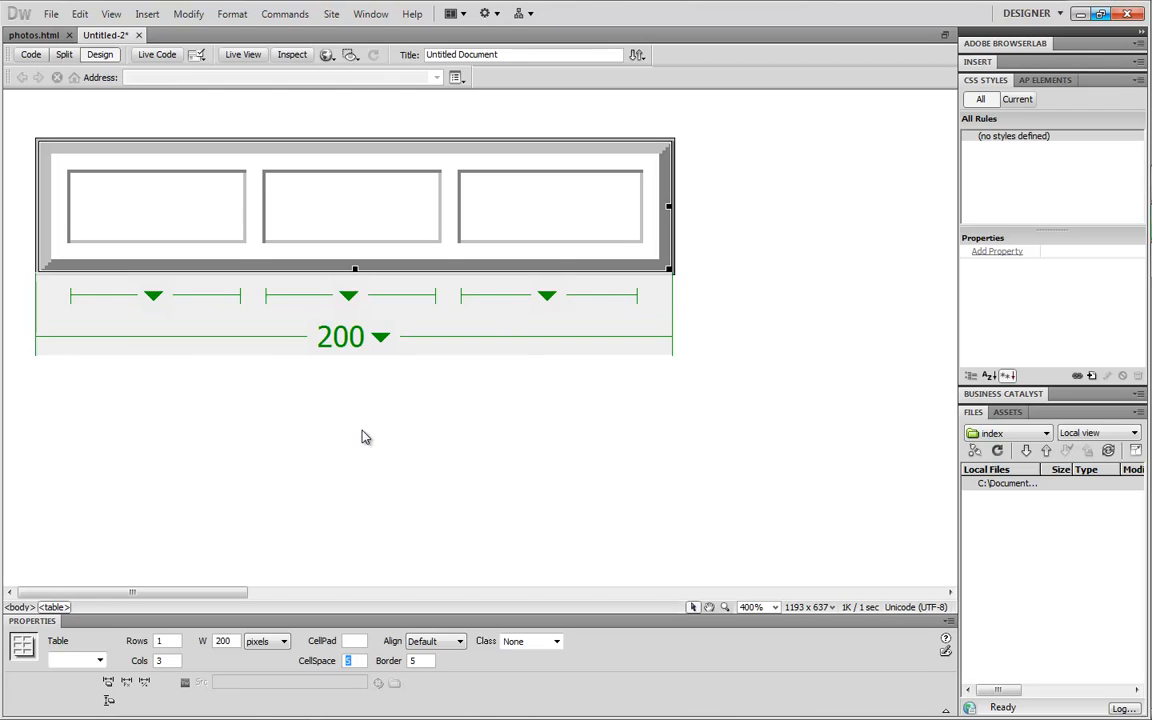
{"action": "key", "text": "Return"}
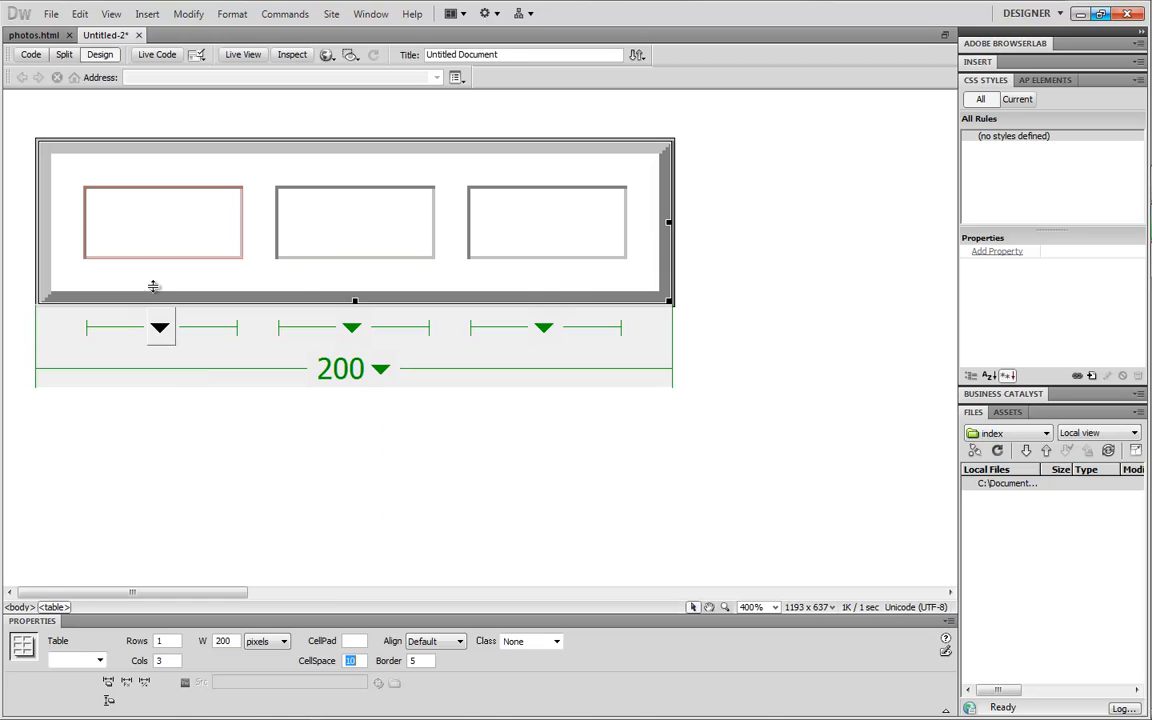
- Start a rollover image in the first table cell with 93657TH as its original image, without copying the file to the site's root folder
{"action": "left_click", "coordinate": [162, 234]}
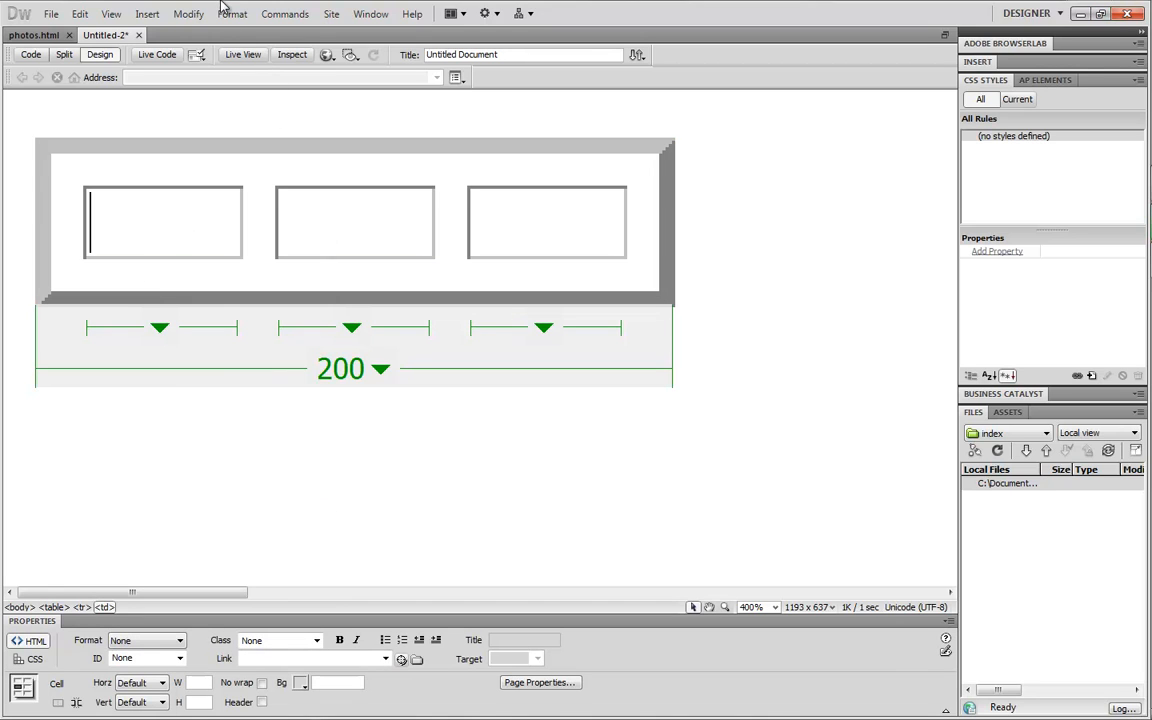
{"action": "left_click", "coordinate": [150, 15]}
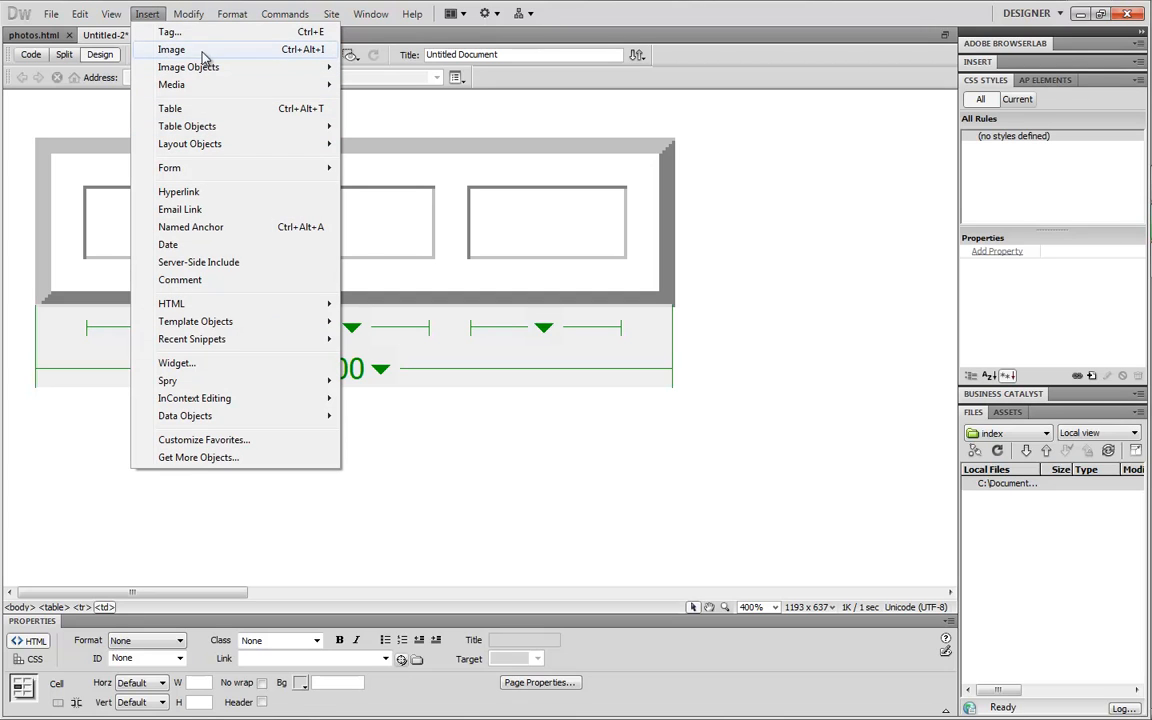
{"action": "mouse_move", "coordinate": [255, 71]}
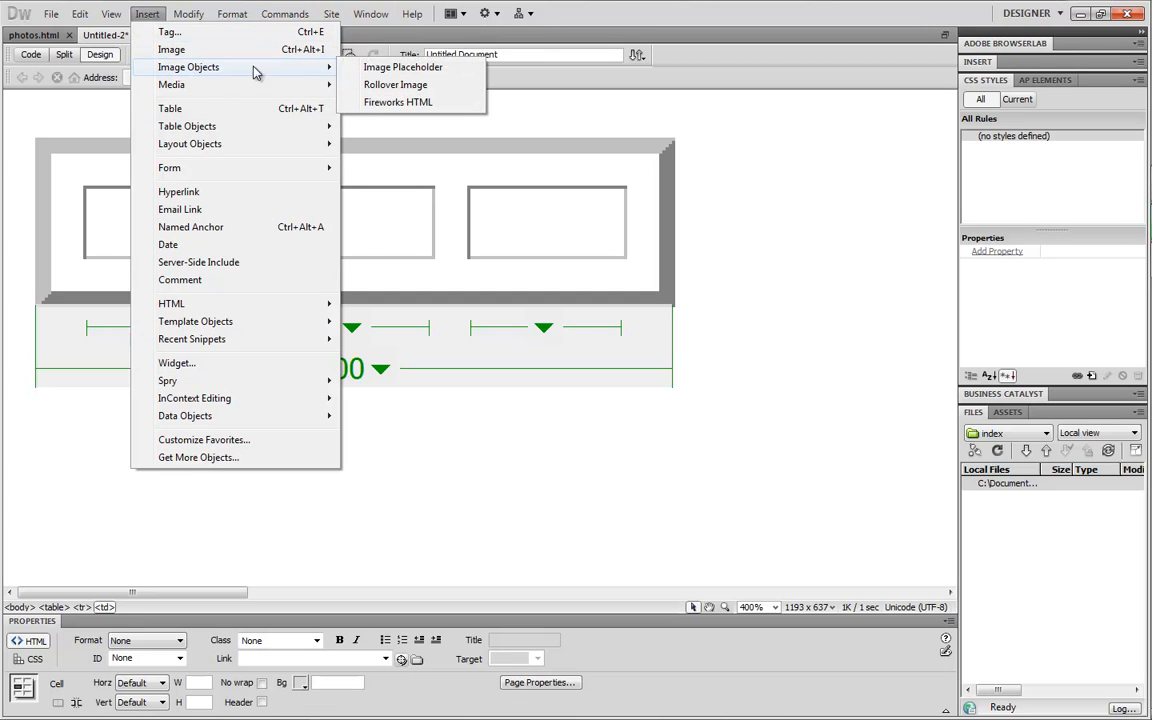
{"action": "left_click", "coordinate": [396, 85]}
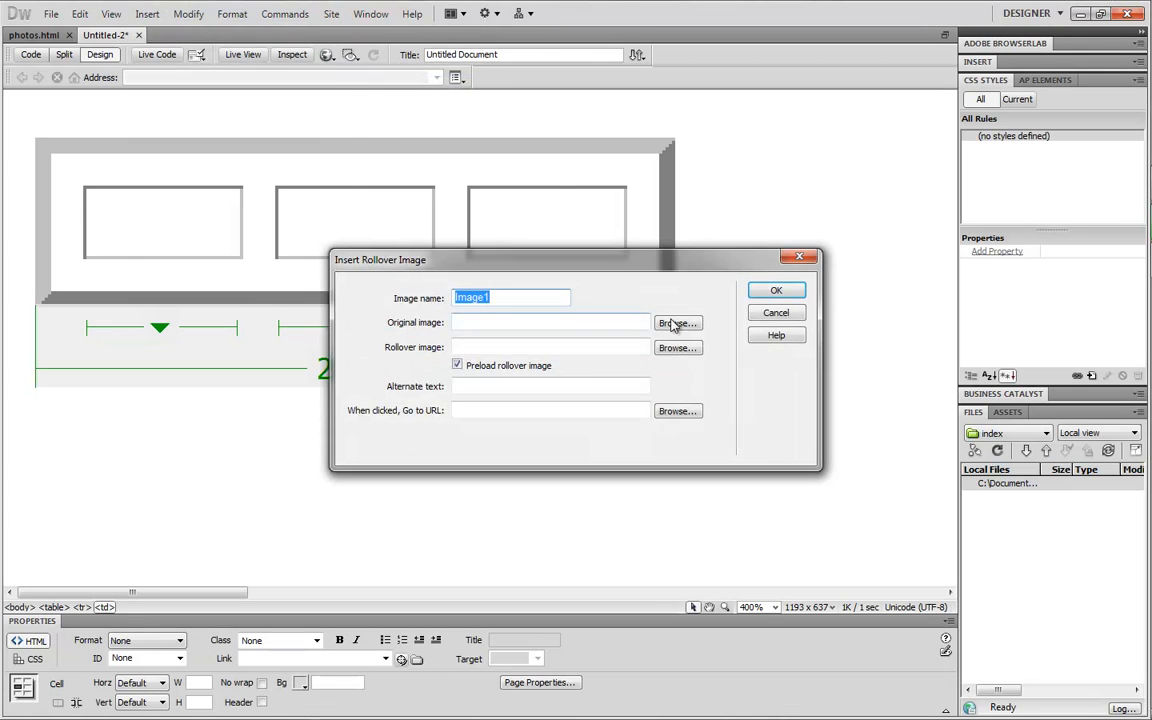
{"action": "left_click", "coordinate": [673, 324]}
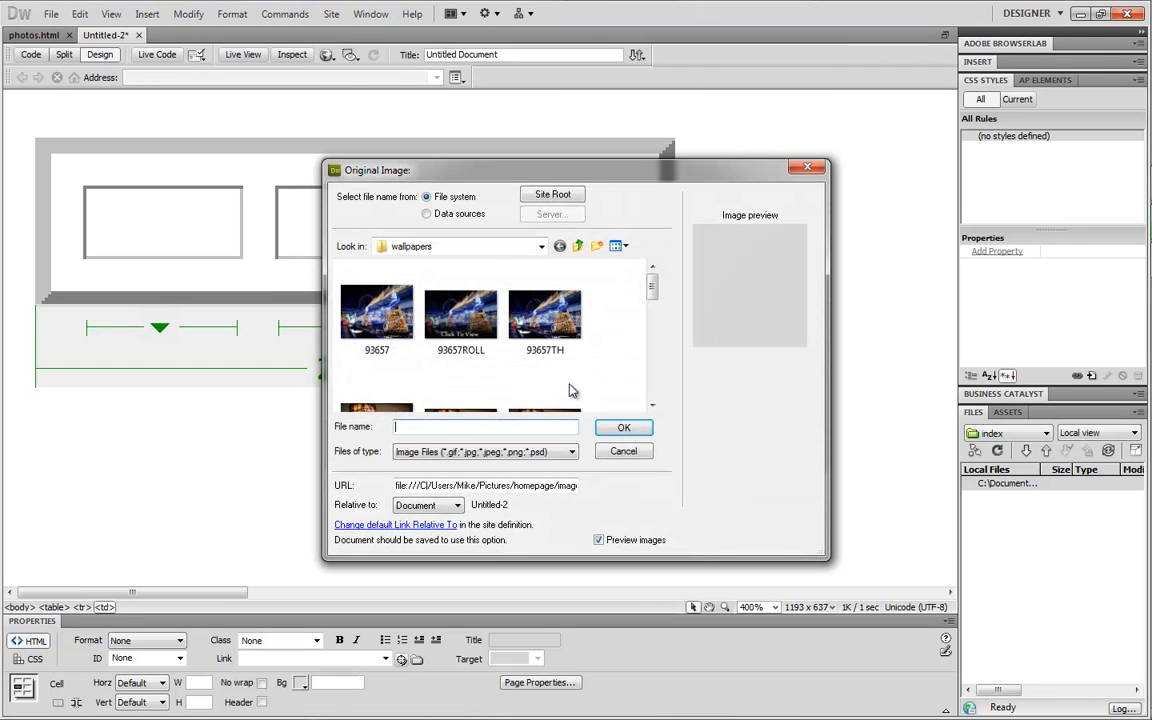
{"action": "left_click", "coordinate": [545, 318]}
{"action": "left_click", "coordinate": [604, 428]}
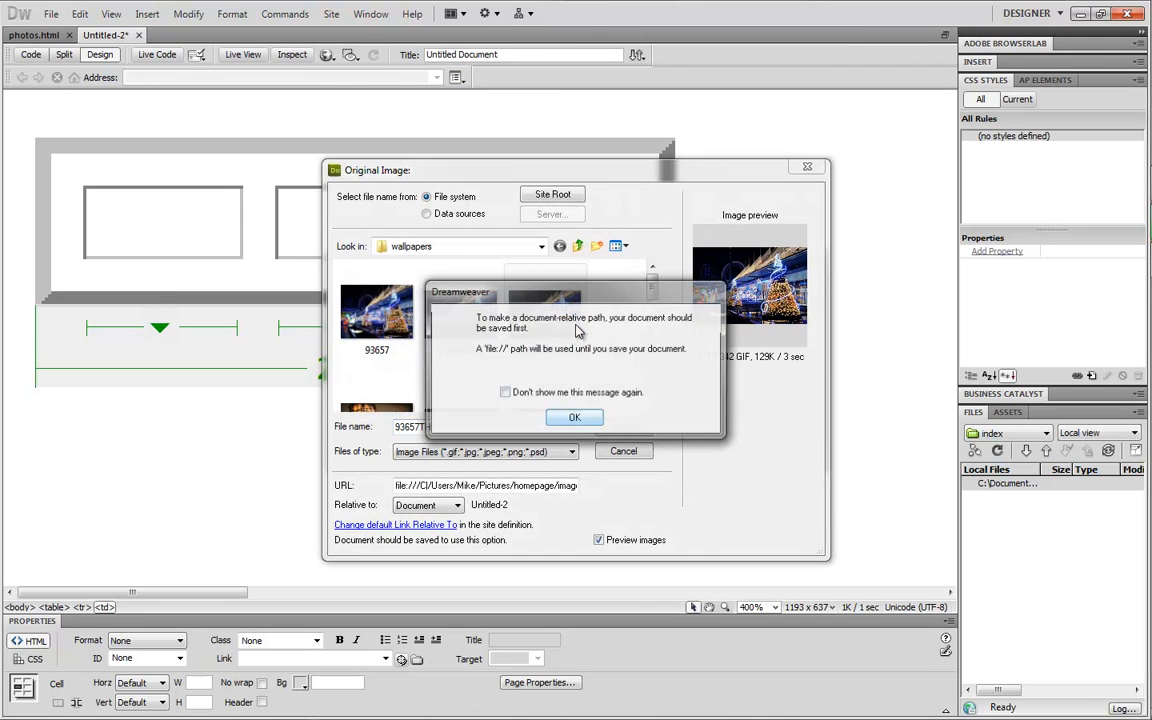
{"action": "left_click", "coordinate": [576, 419]}
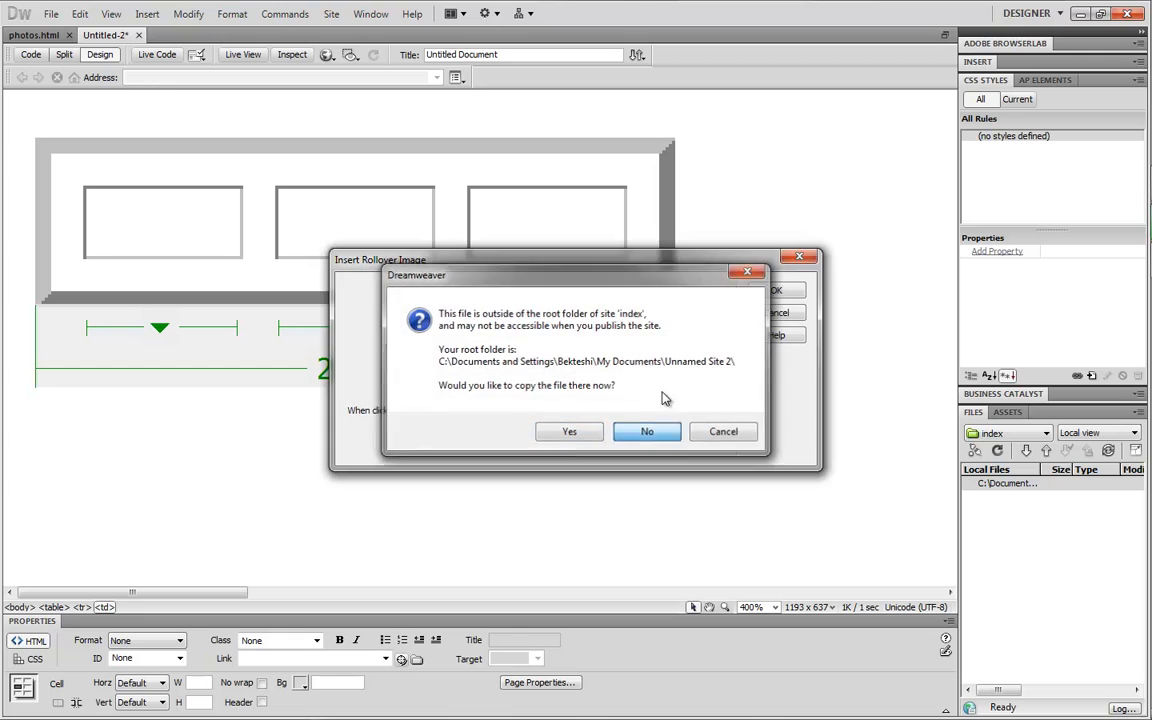
{"action": "left_click", "coordinate": [647, 431]}
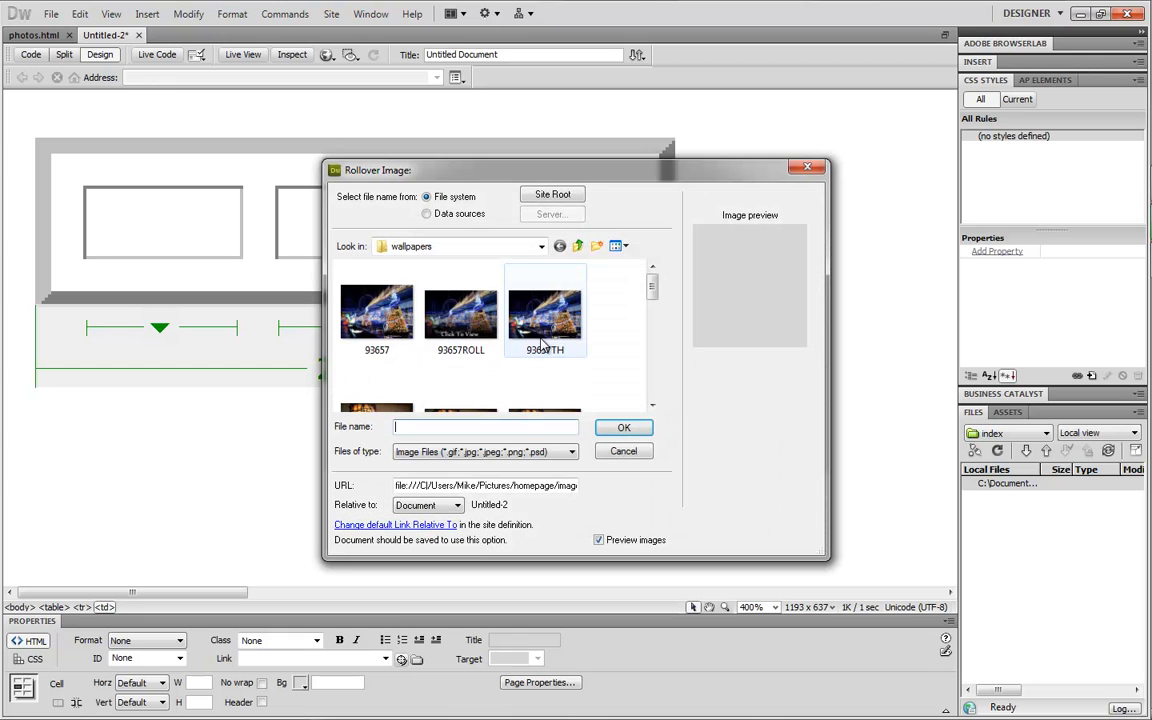
- Choose 93657ROLL as the rollover image without copying it to the root folder, and insert the rollover into the first cell
{"action": "left_click", "coordinate": [493, 338]}
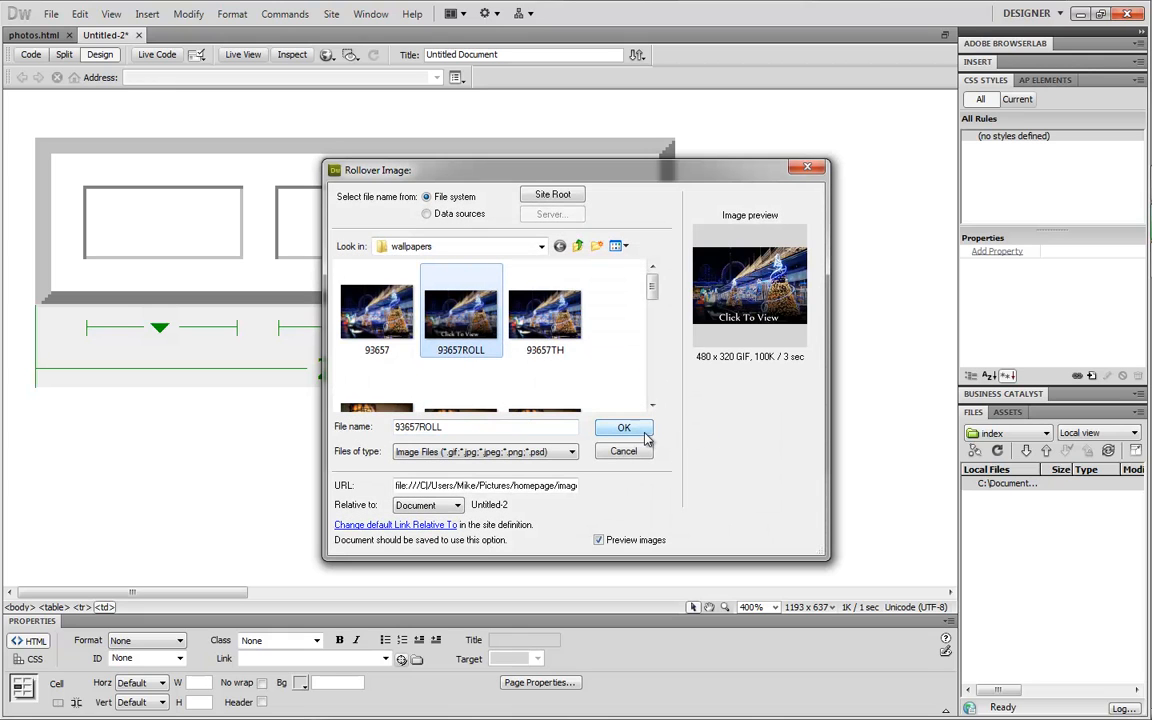
{"action": "left_click", "coordinate": [646, 434]}
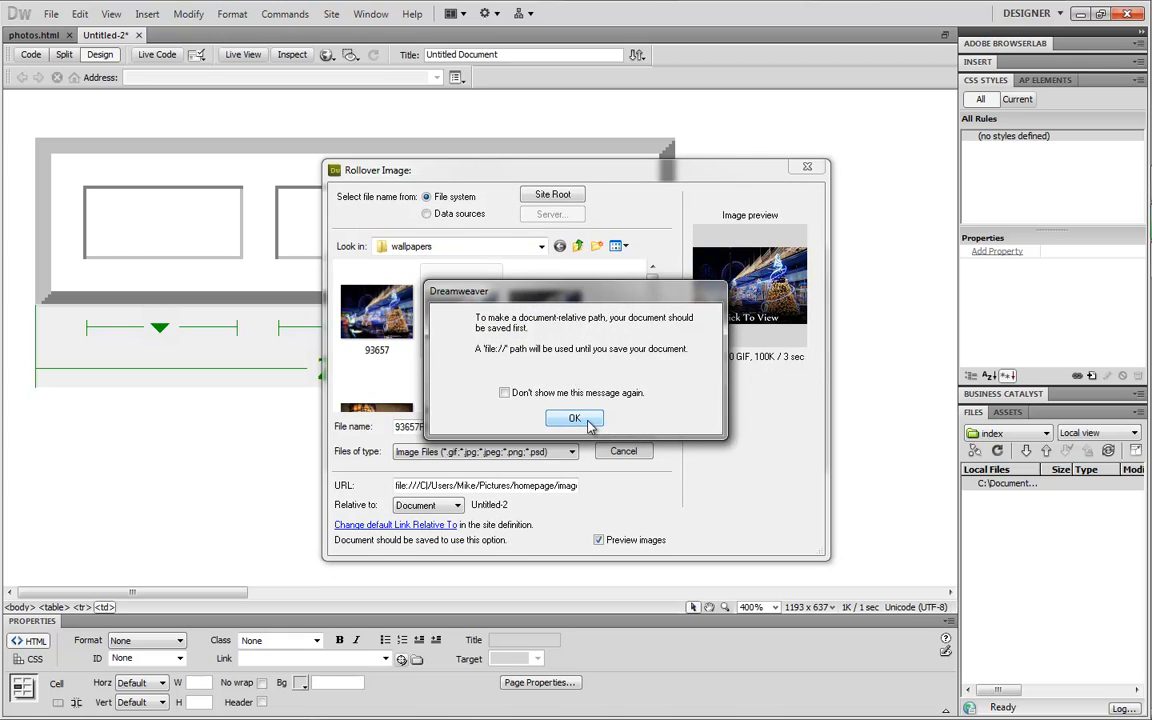
{"action": "left_click", "coordinate": [586, 419]}
{"action": "left_click", "coordinate": [652, 434]}
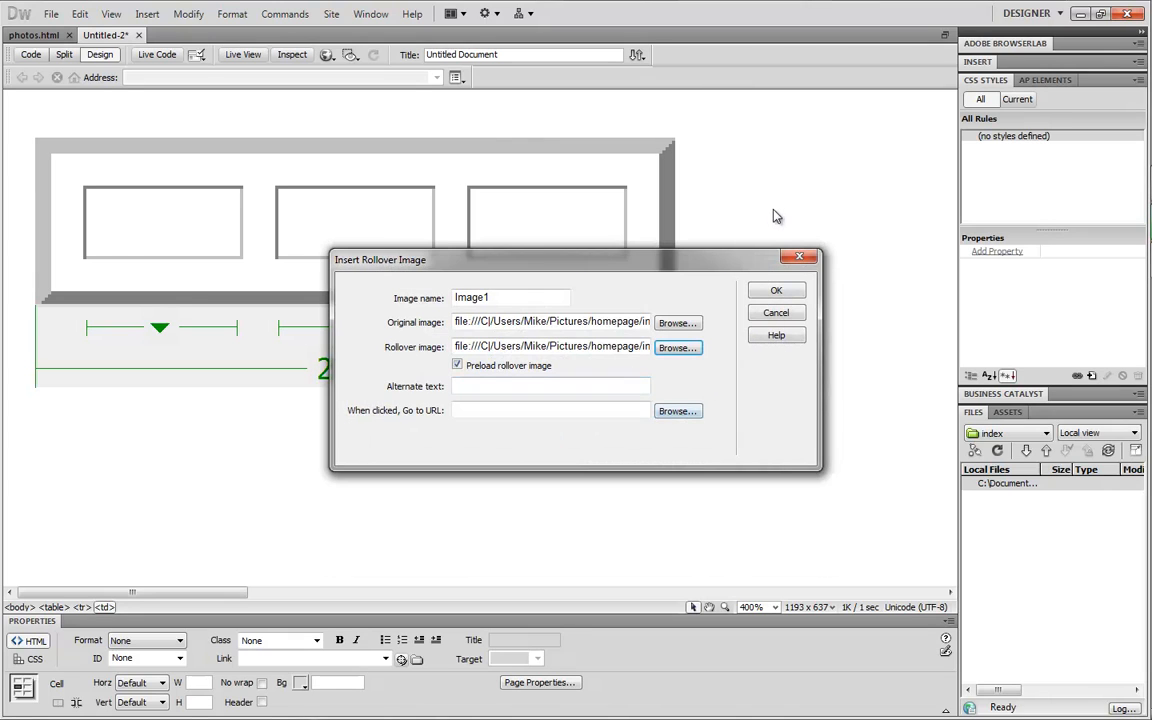
{"action": "left_click", "coordinate": [772, 291]}
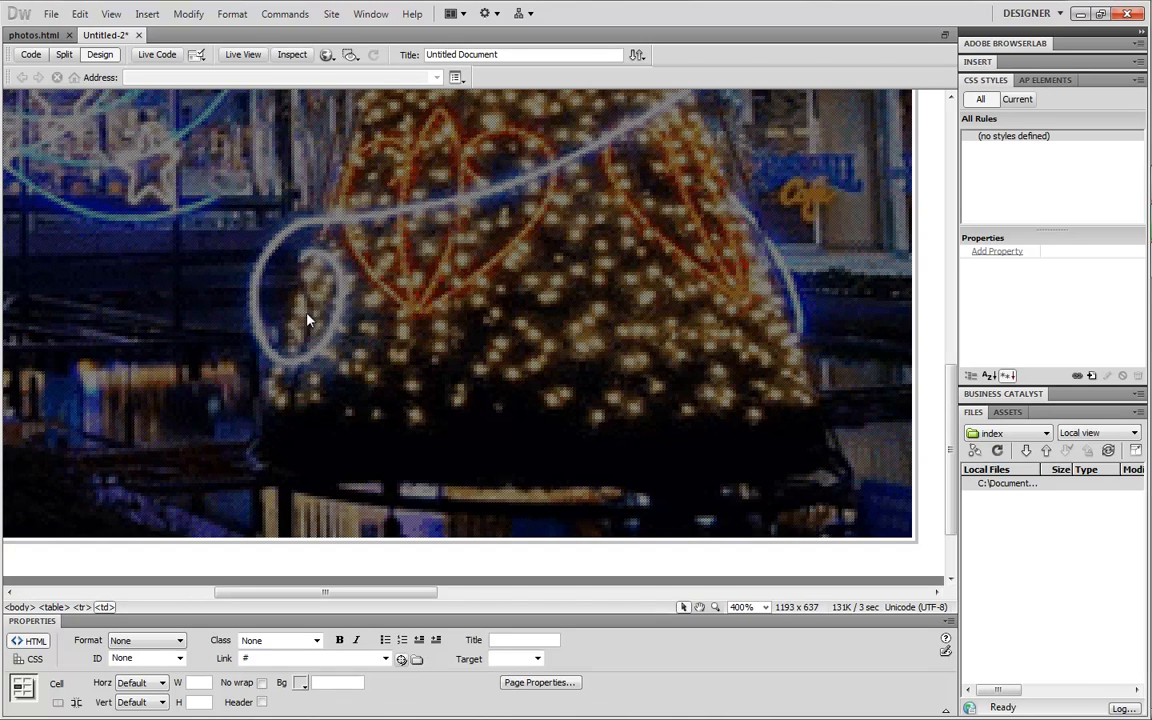
- Reduce the page magnification to 100% and place the insertion point in the empty second table cell
{"action": "left_click", "coordinate": [187, 476]}
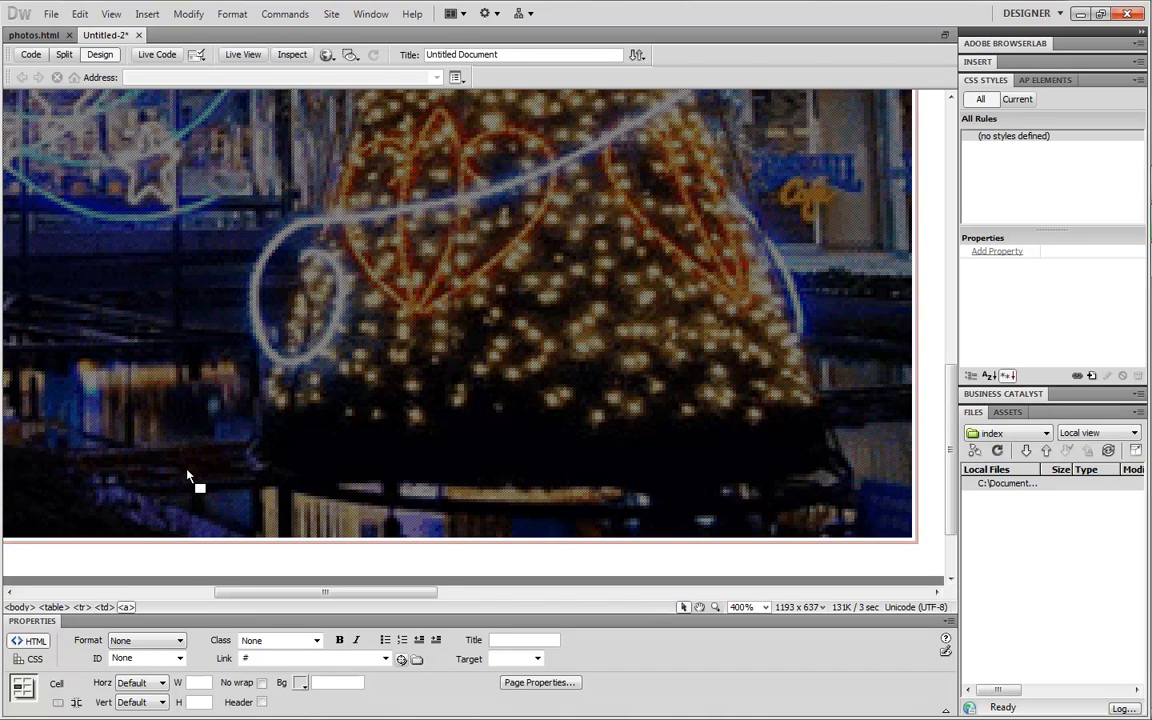
{"action": "key", "text": "ctrl+minus"}
{"action": "key", "text": "ctrl+minus"}
{"action": "key", "text": "ctrl+minus"}
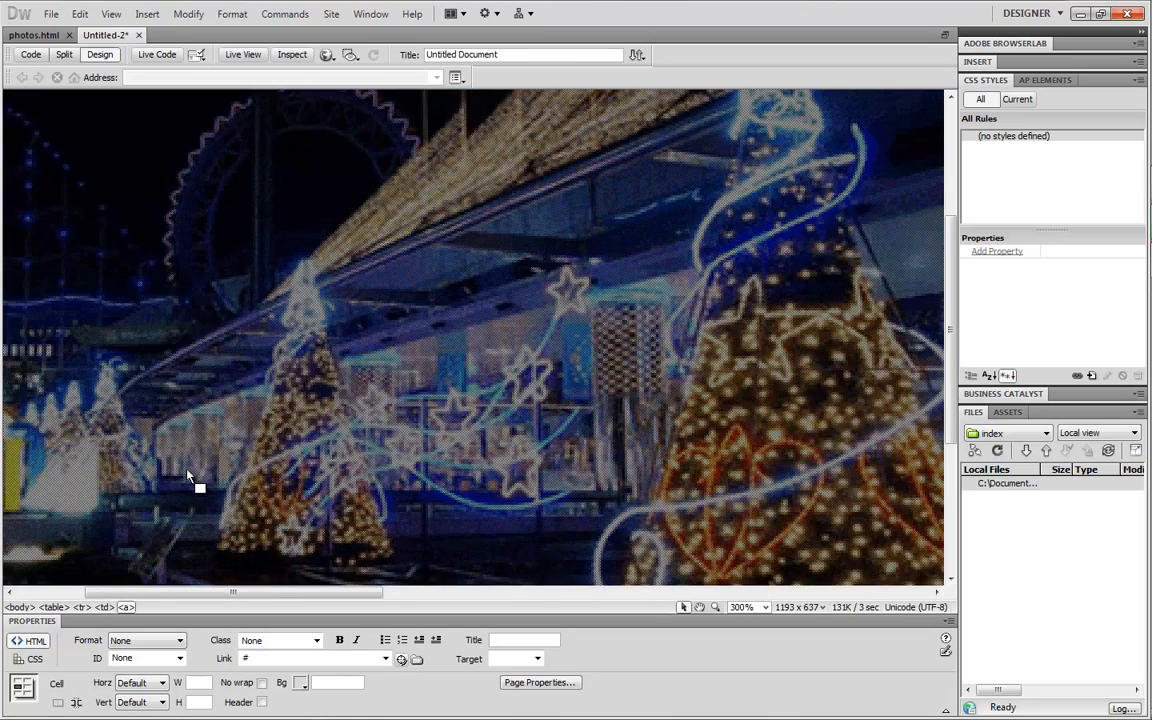
{"action": "key", "text": "ctrl+minus"}
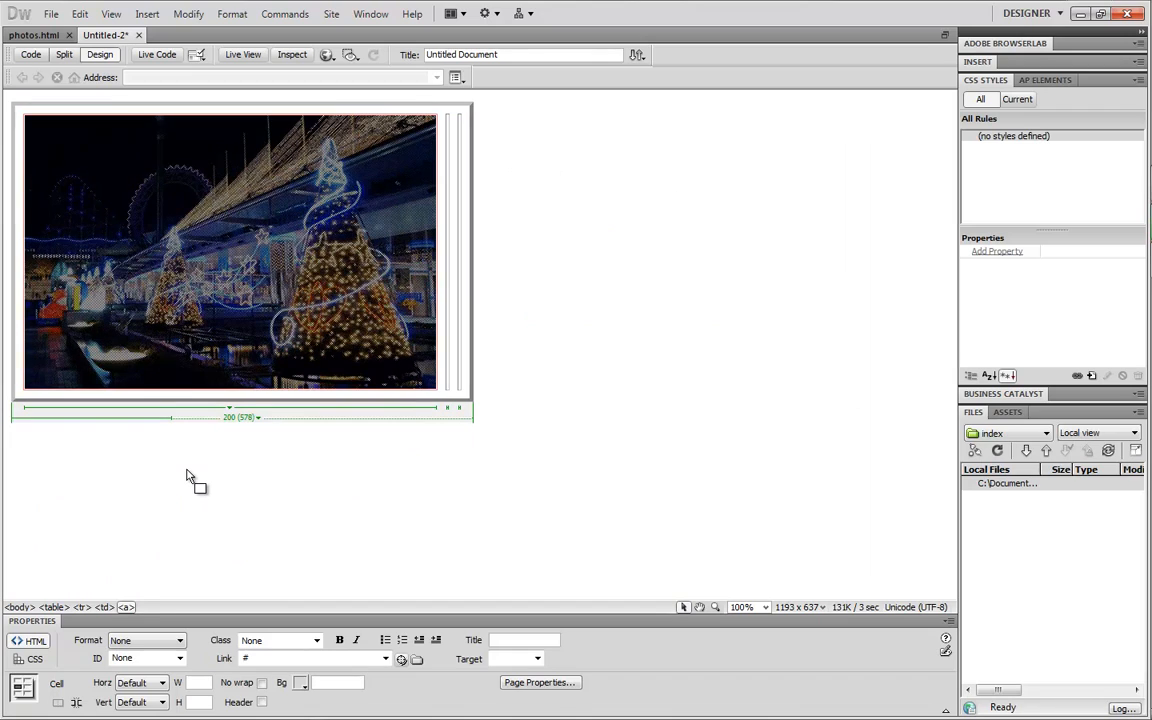
{"action": "key", "text": "Right"}
{"action": "key", "text": "Left"}
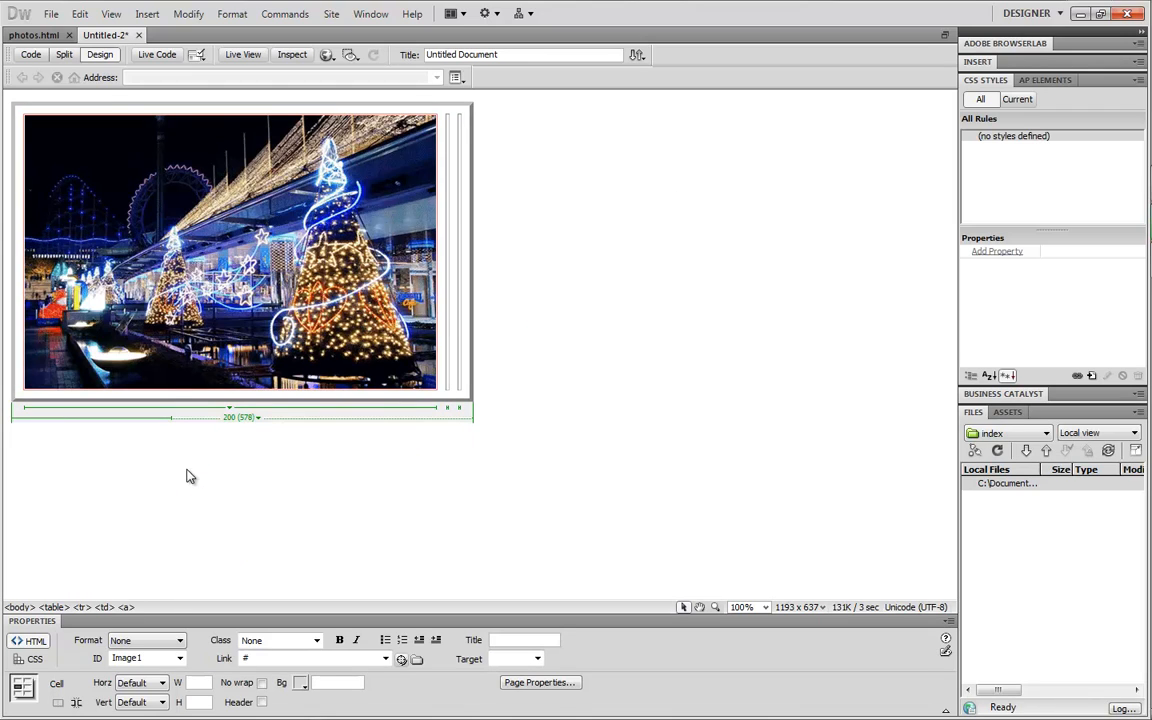
{"action": "key", "text": "Right"}
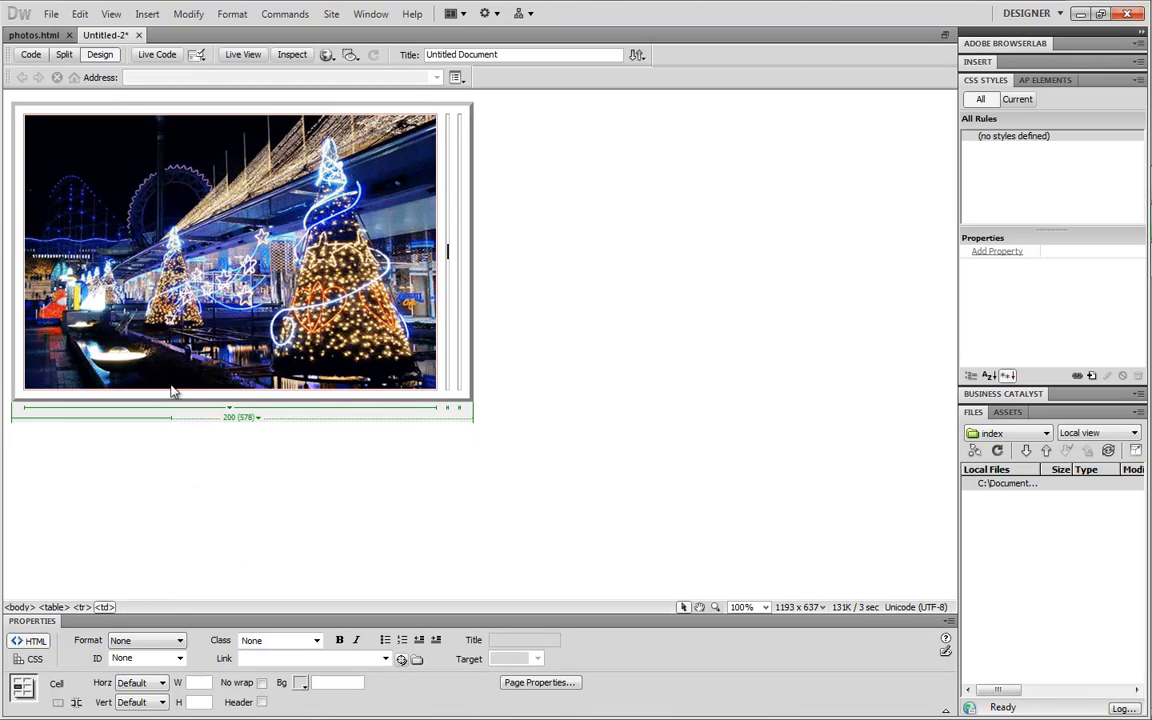
- Start a rollover image in the second table cell with 93668TH as its original image, declining to copy the file to the root folder
{"action": "left_click", "coordinate": [148, 14]}
{"action": "mouse_move", "coordinate": [182, 67]}
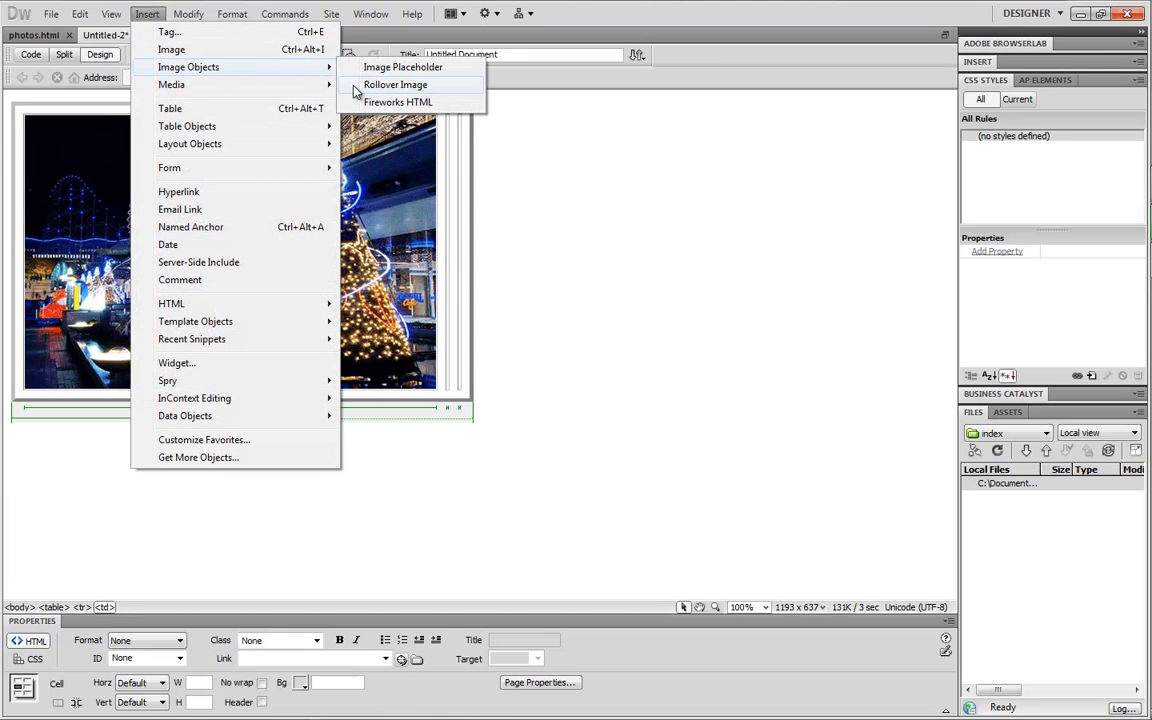
{"action": "left_click", "coordinate": [360, 86]}
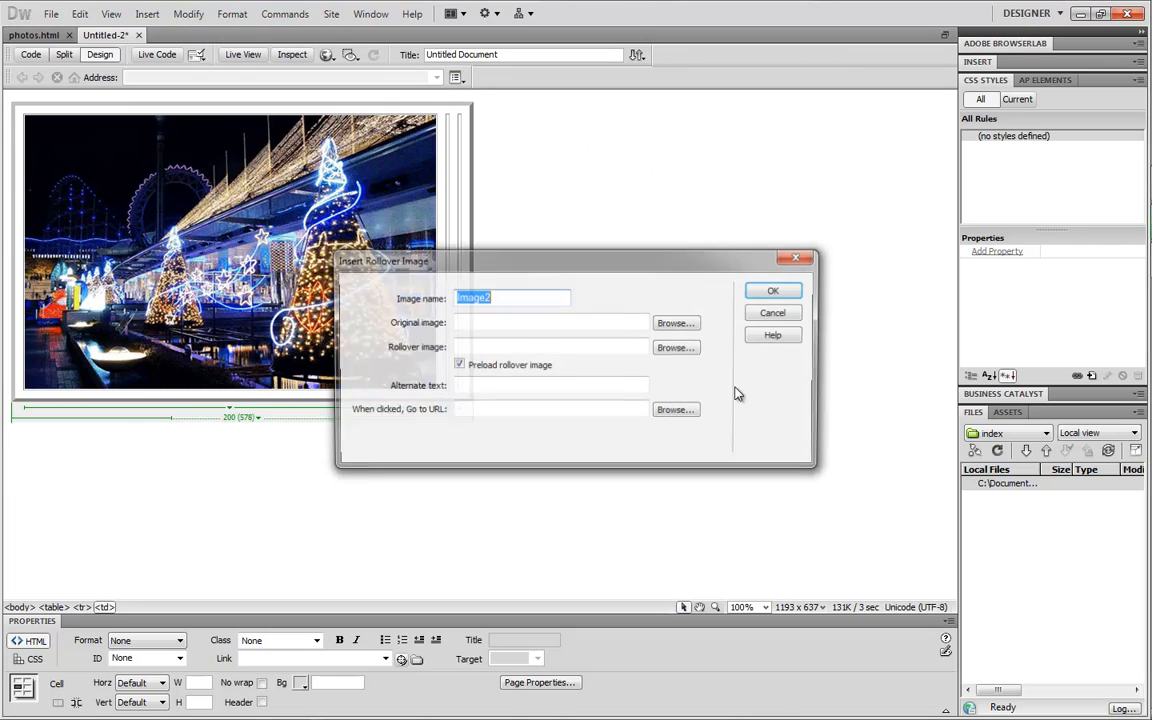
{"action": "left_click", "coordinate": [687, 328]}
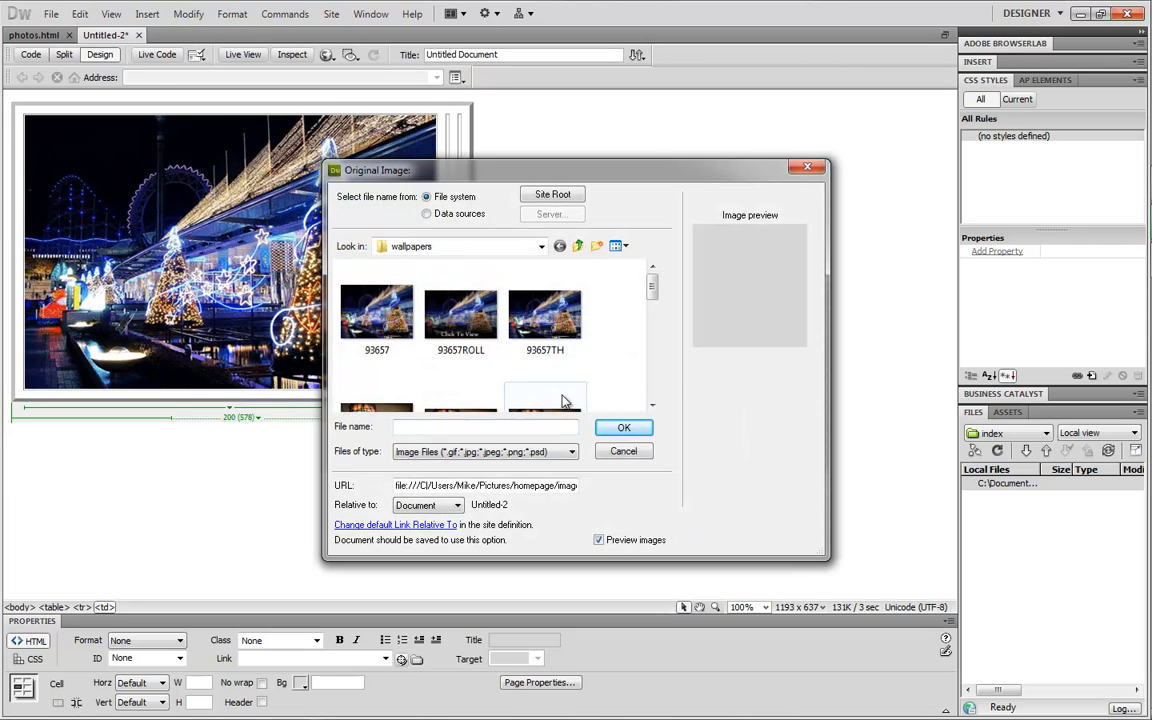
{"action": "scroll", "coordinate": [563, 400], "scroll_direction": "down", "scroll_amount": 1}
{"action": "double_click", "coordinate": [545, 362]}
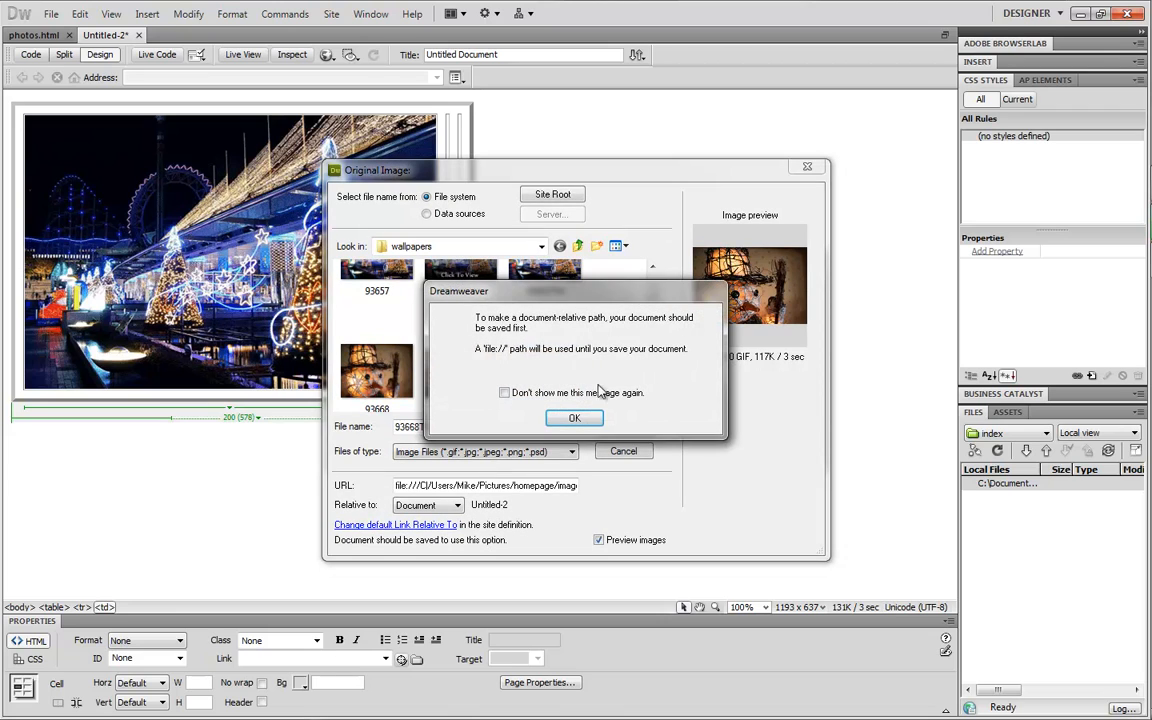
{"action": "left_click", "coordinate": [574, 418]}
{"action": "left_click", "coordinate": [664, 429]}
- Choose 93668ROLL as the rollover image without copying it to the root folder, and insert the rollover into the second cell
{"action": "left_click", "coordinate": [677, 347]}
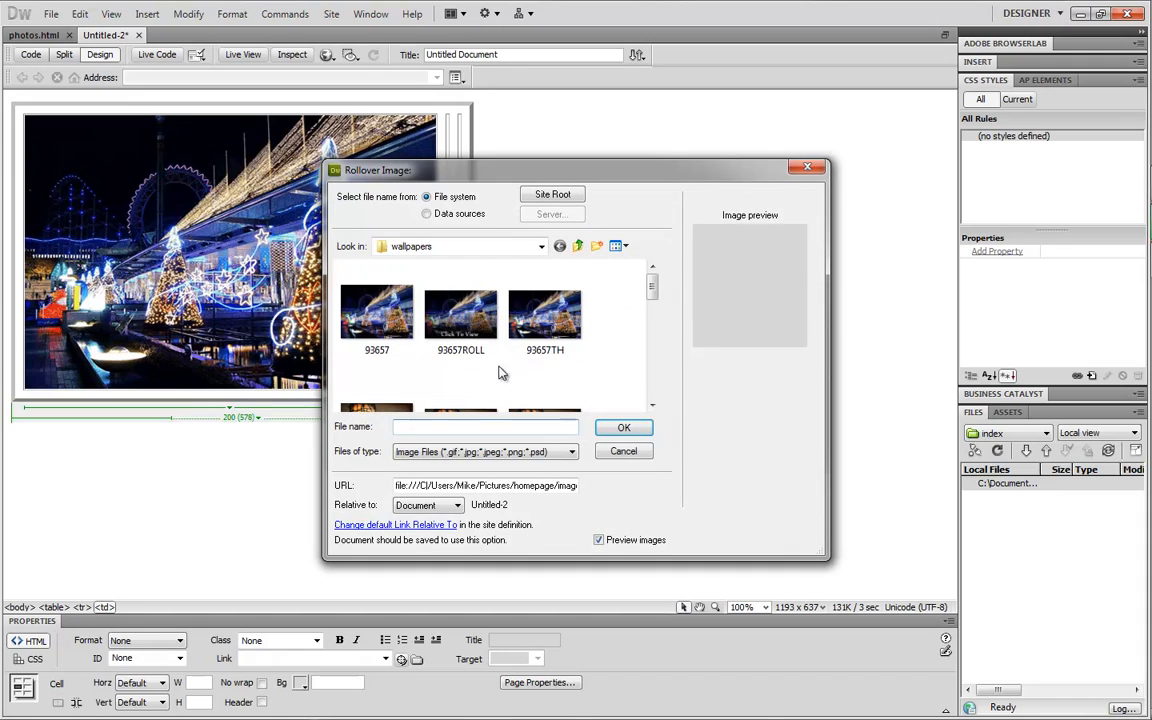
{"action": "left_click", "coordinate": [460, 315]}
{"action": "scroll", "coordinate": [483, 335], "scroll_direction": "down", "scroll_amount": 1}
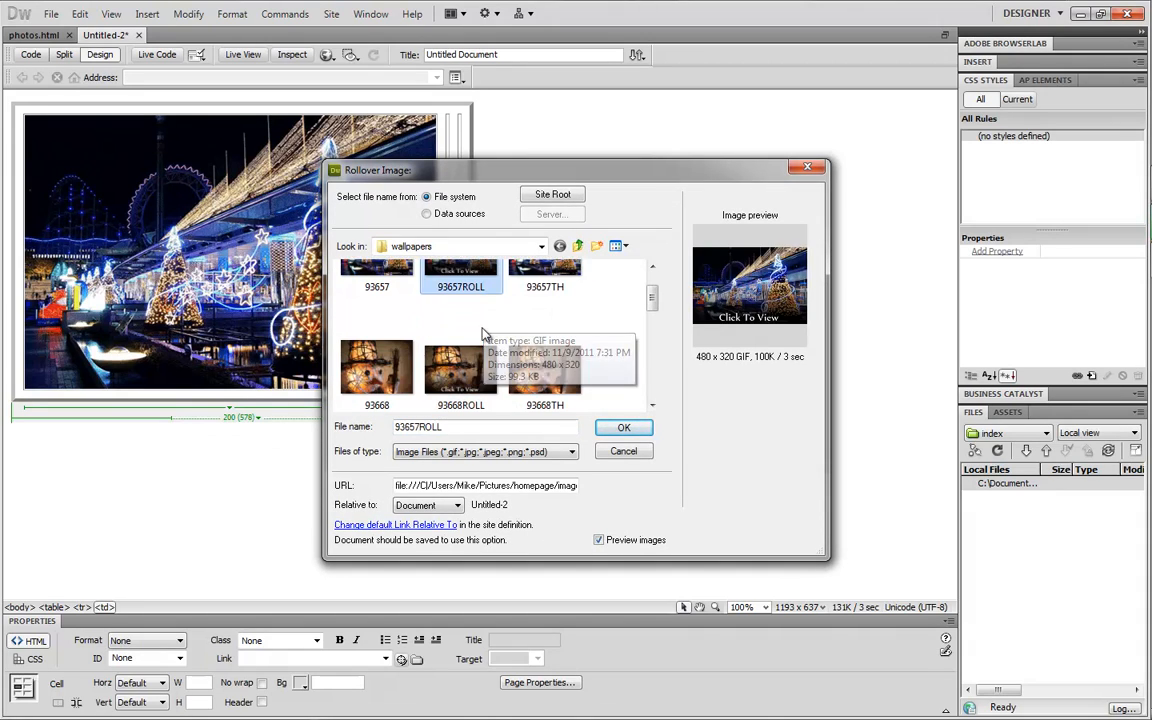
{"action": "left_click", "coordinate": [460, 368]}
{"action": "left_click", "coordinate": [613, 429]}
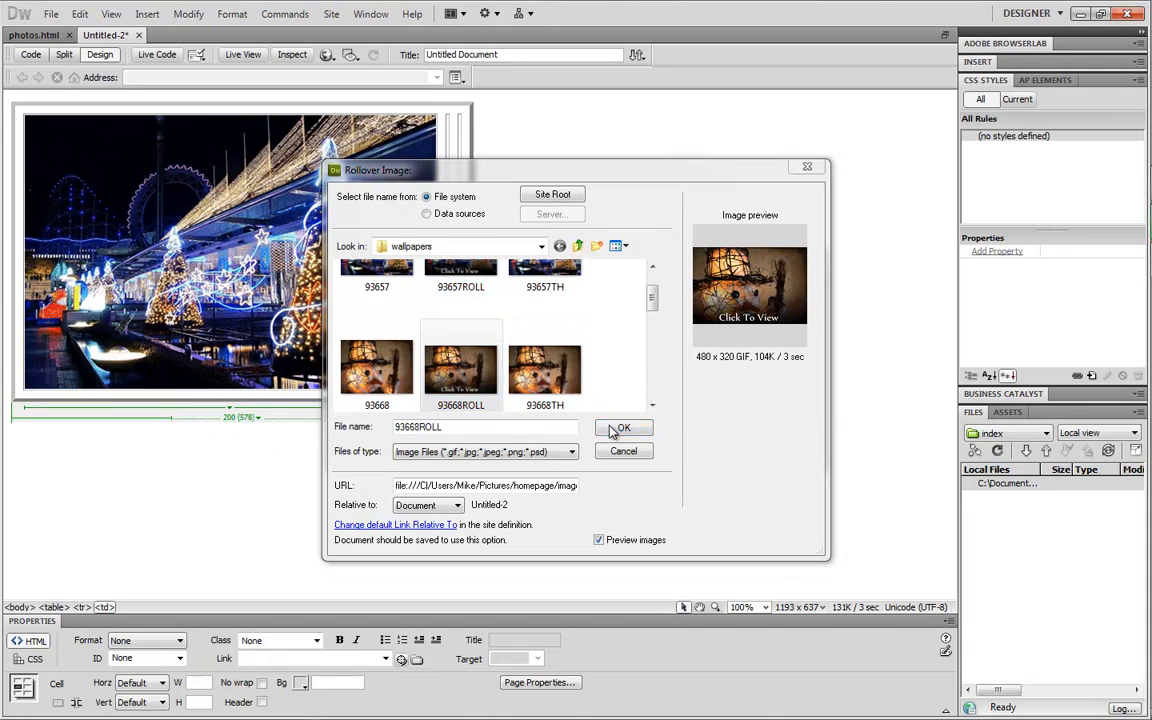
{"action": "left_click", "coordinate": [575, 416]}
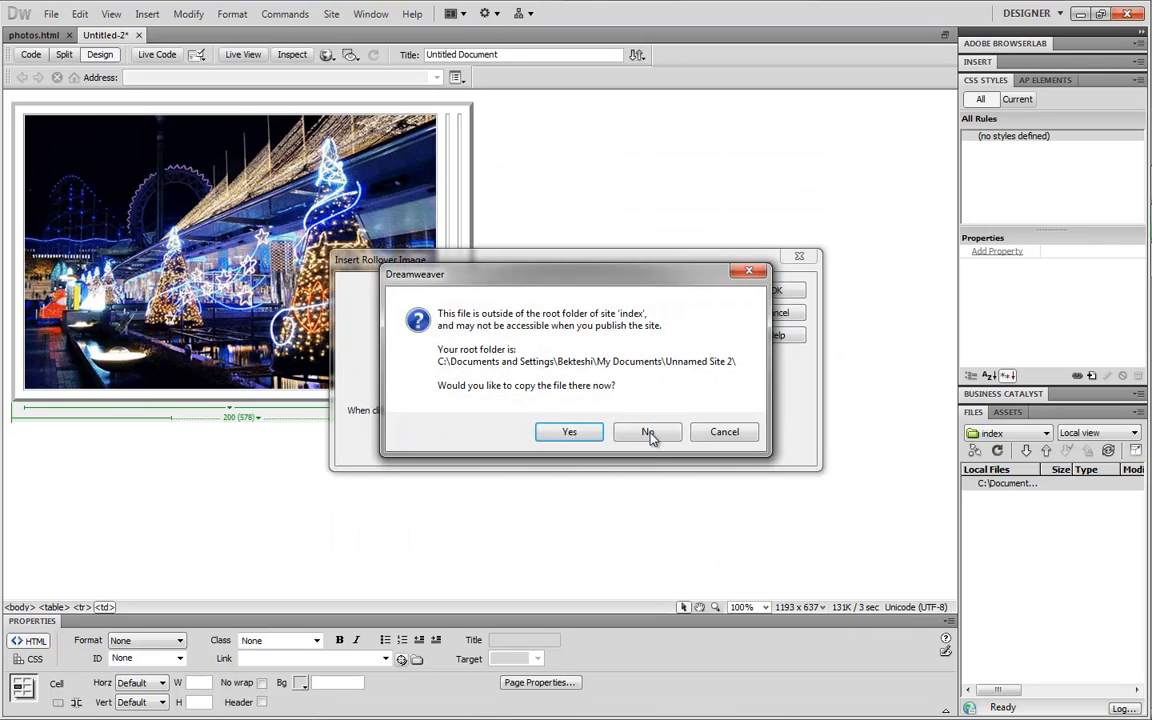
{"action": "left_click", "coordinate": [652, 431]}
{"action": "left_click", "coordinate": [775, 290]}
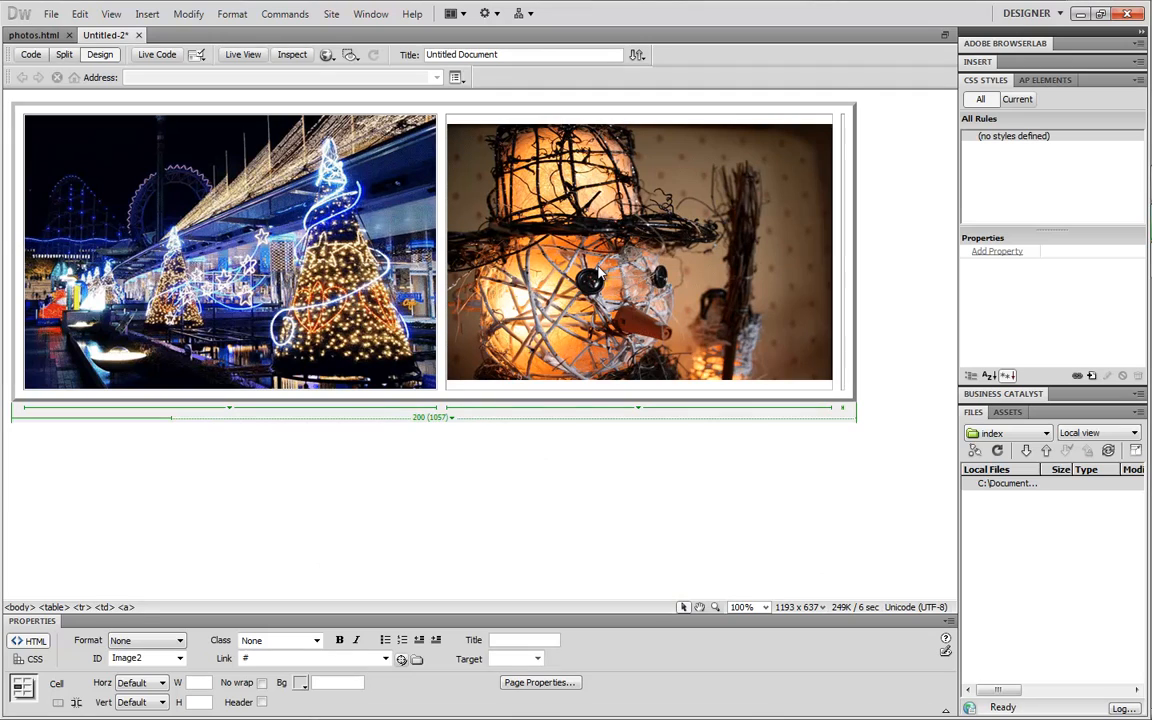
- Start a rollover image in the third table cell with 93669TH as its original image, without copying the file to the root folder
{"action": "left_click", "coordinate": [147, 14]}
{"action": "mouse_move", "coordinate": [182, 67]}
{"action": "left_click", "coordinate": [400, 84]}
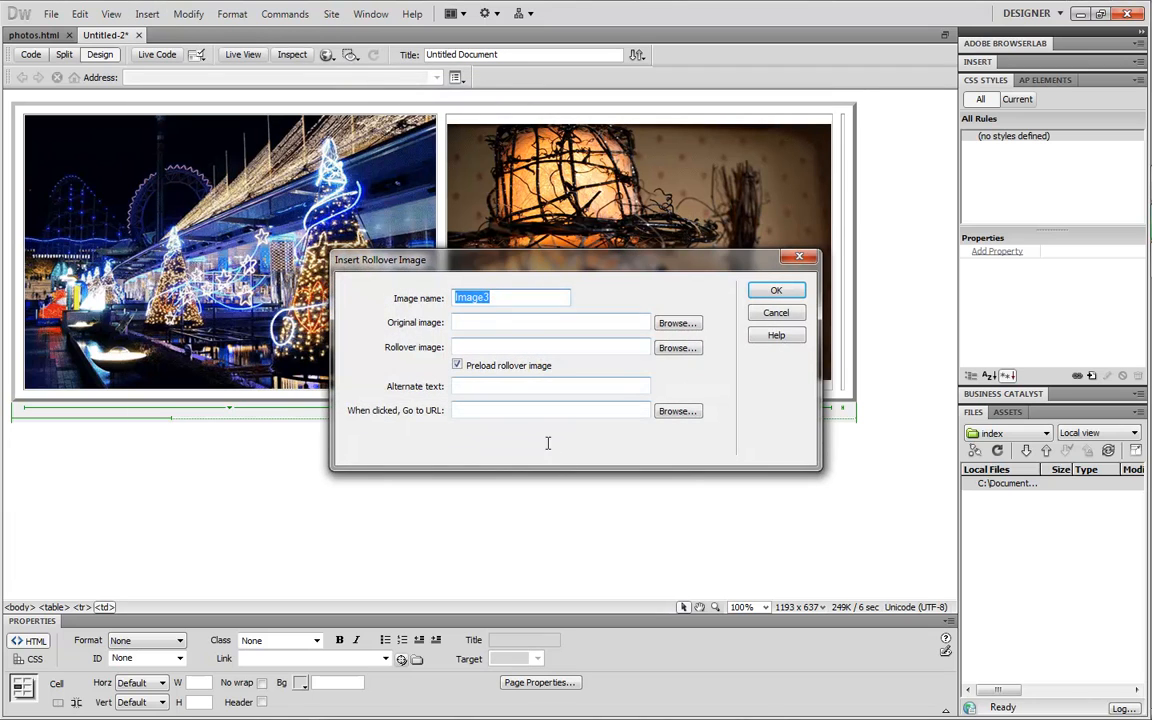
{"action": "left_click", "coordinate": [668, 323]}
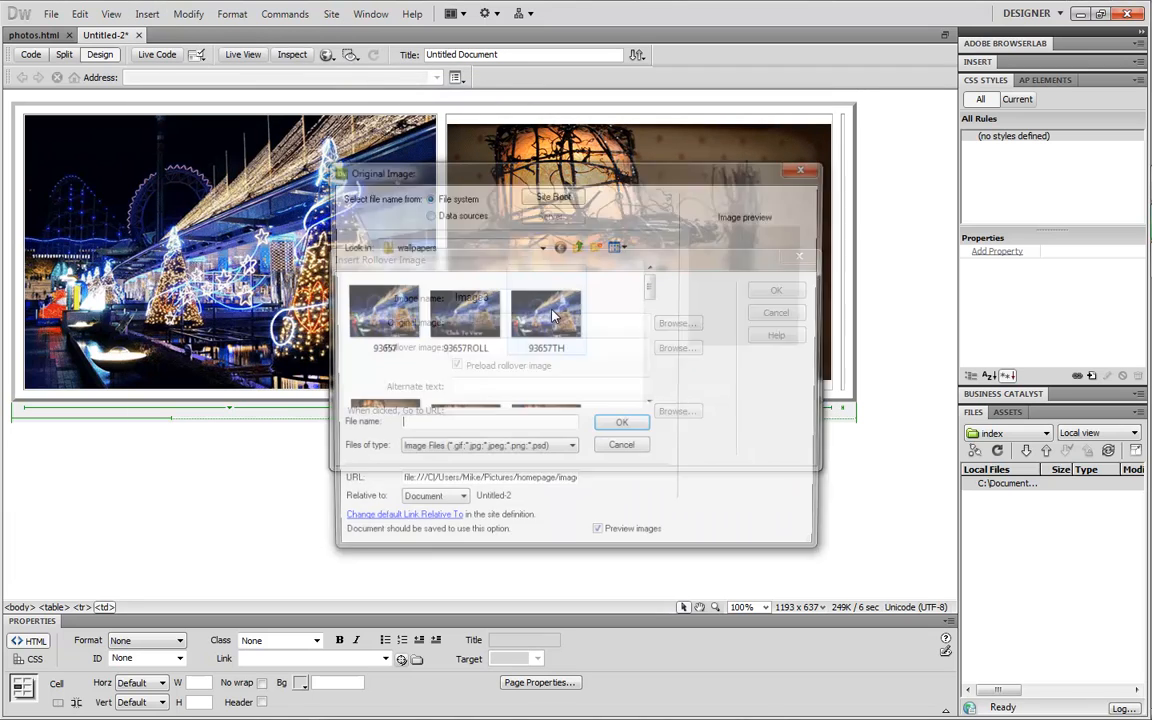
{"action": "left_click", "coordinate": [545, 408]}
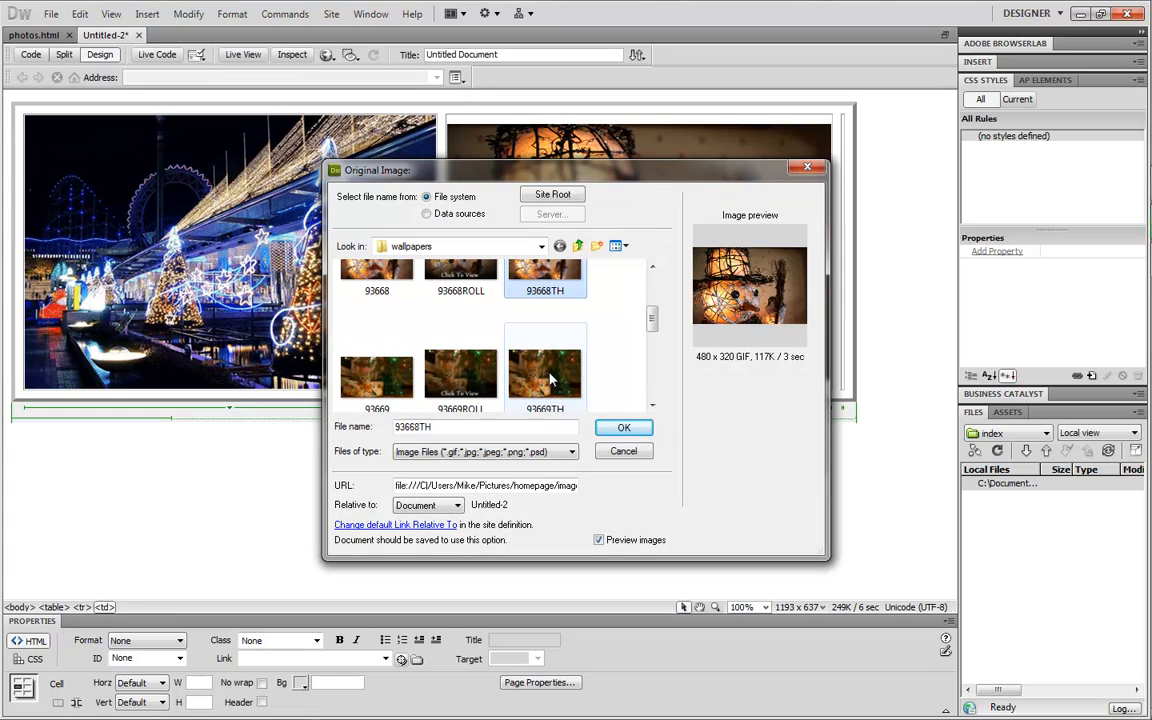
{"action": "left_click", "coordinate": [545, 400]}
{"action": "left_click", "coordinate": [612, 427]}
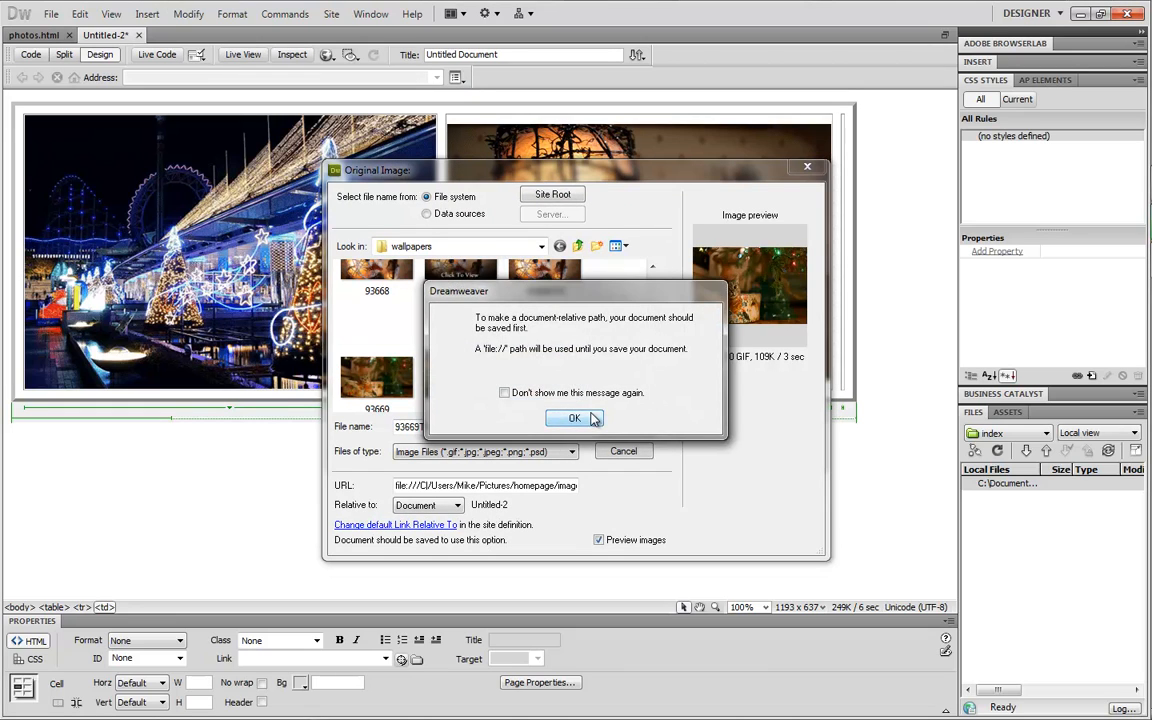
{"action": "left_click", "coordinate": [589, 416]}
{"action": "left_click", "coordinate": [648, 434]}
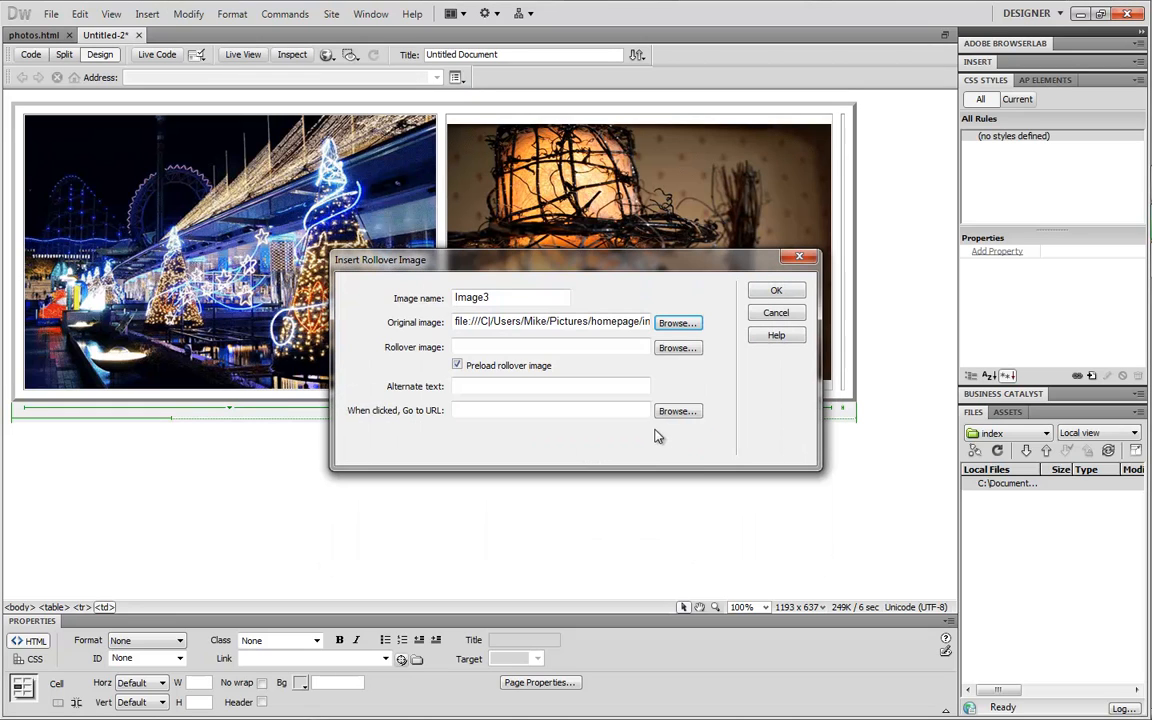
- Choose 93669ROLL from the wallpapers folder as the third cell's rollover image, declining to copy it to the root folder
{"action": "left_click", "coordinate": [668, 358]}
{"action": "left_click", "coordinate": [669, 353]}
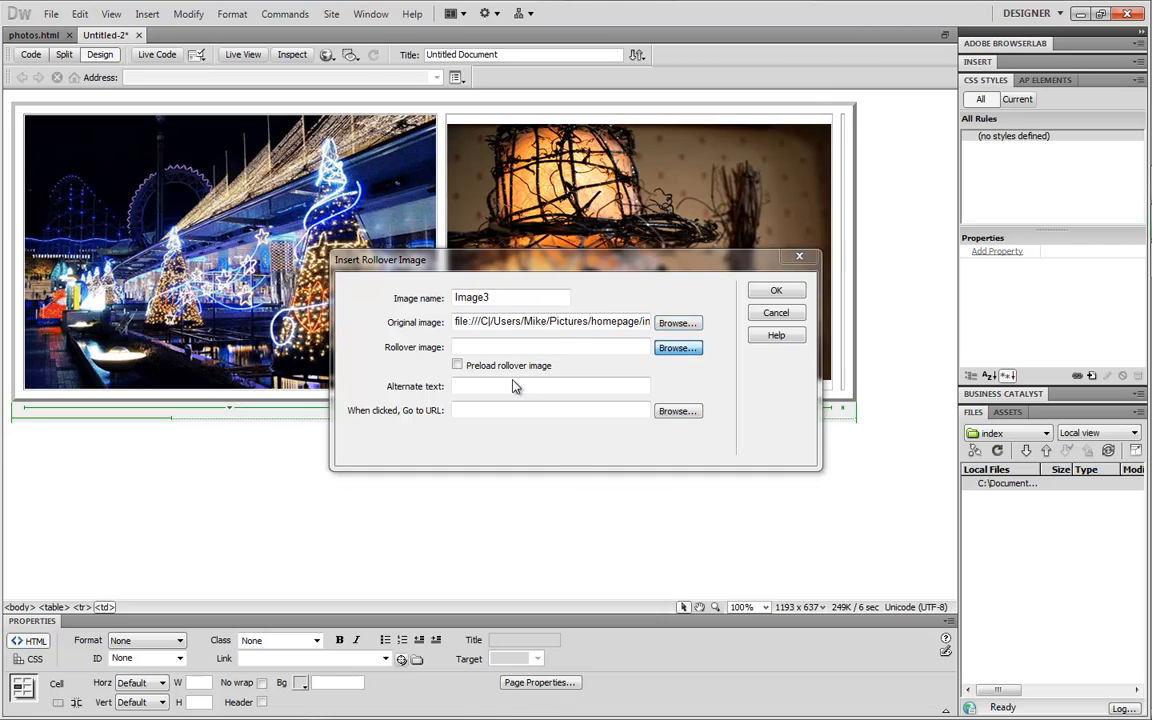
{"action": "scroll", "coordinate": [490, 385], "scroll_direction": "down", "scroll_amount": 5}
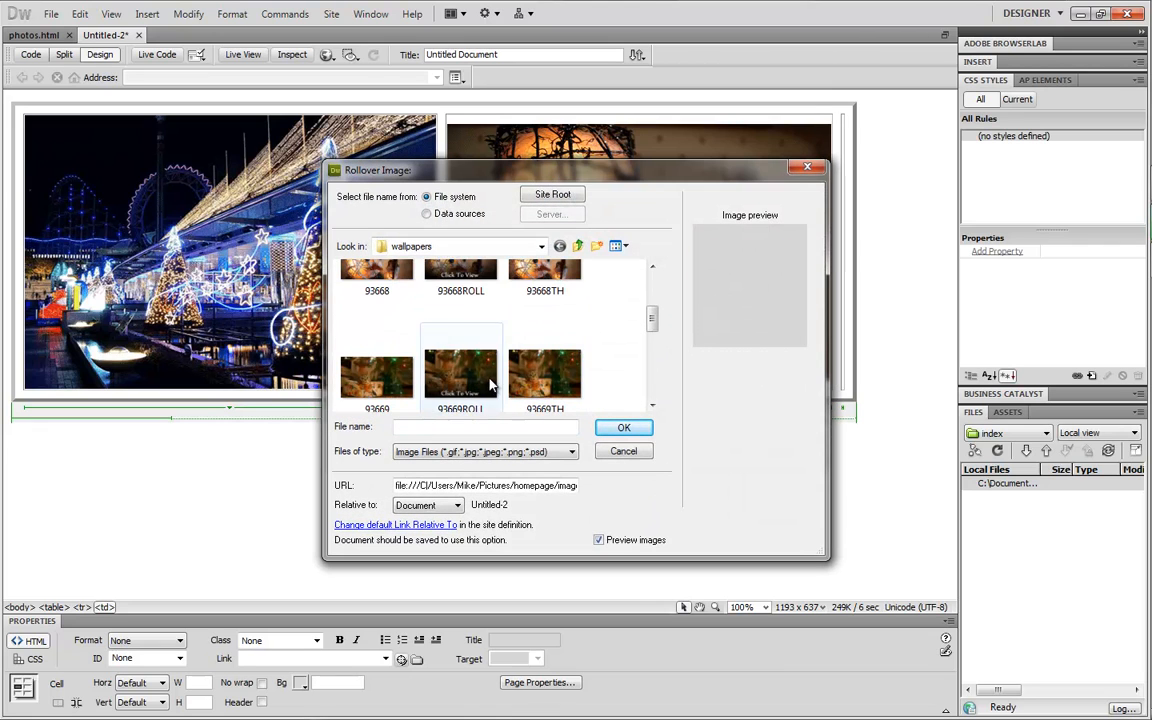
{"action": "left_click", "coordinate": [460, 375]}
{"action": "left_click", "coordinate": [623, 427]}
{"action": "left_click", "coordinate": [580, 418]}
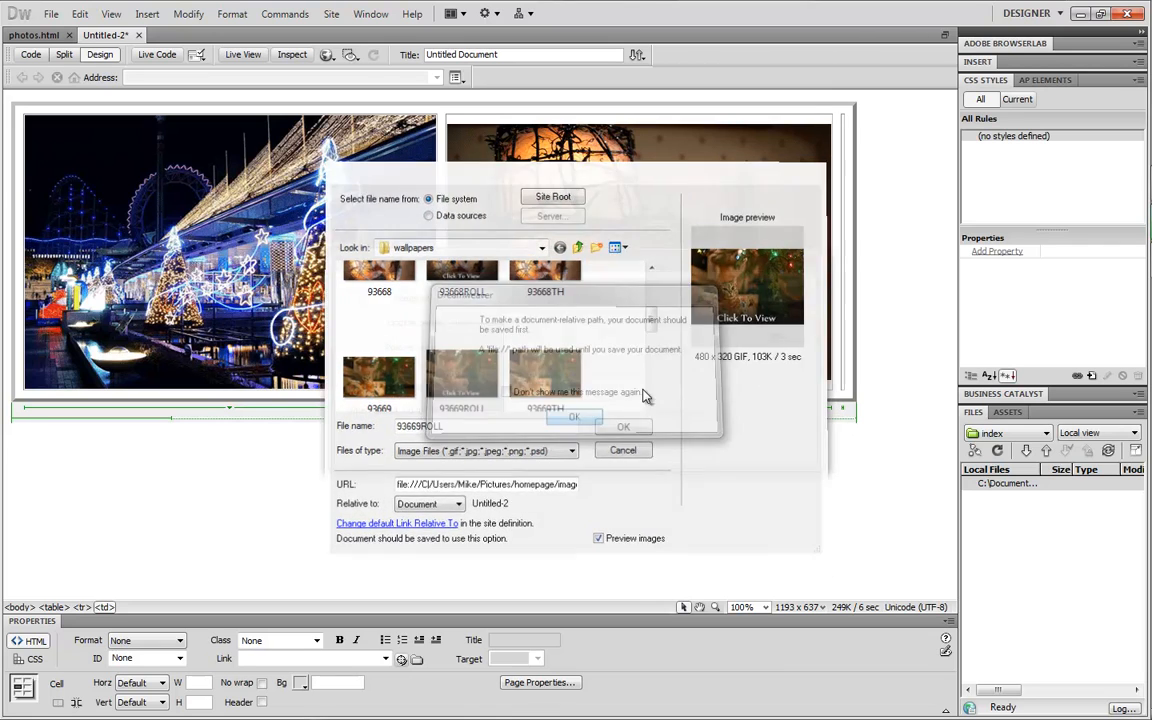
{"action": "left_click", "coordinate": [650, 435]}
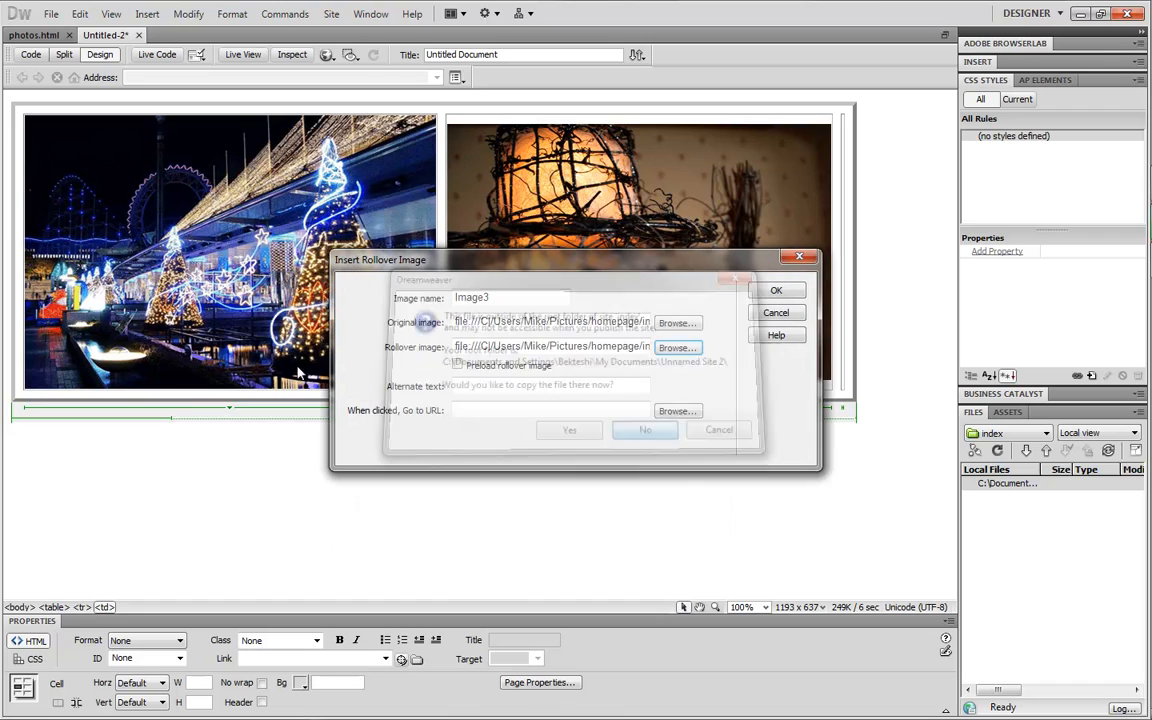
- Insert the rollover image into the third cell and save the page as Untitled-2 in the wallpapers folder for a Firefox preview
{"action": "left_click", "coordinate": [776, 291]}
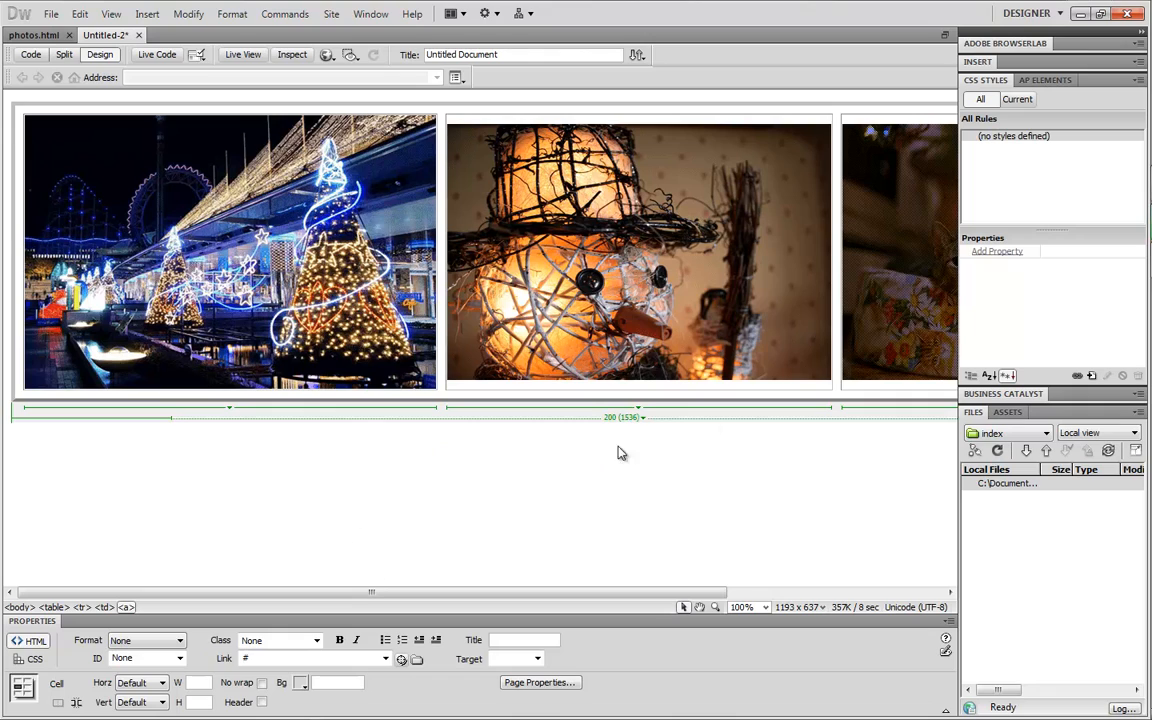
{"action": "left_click", "coordinate": [330, 56]}
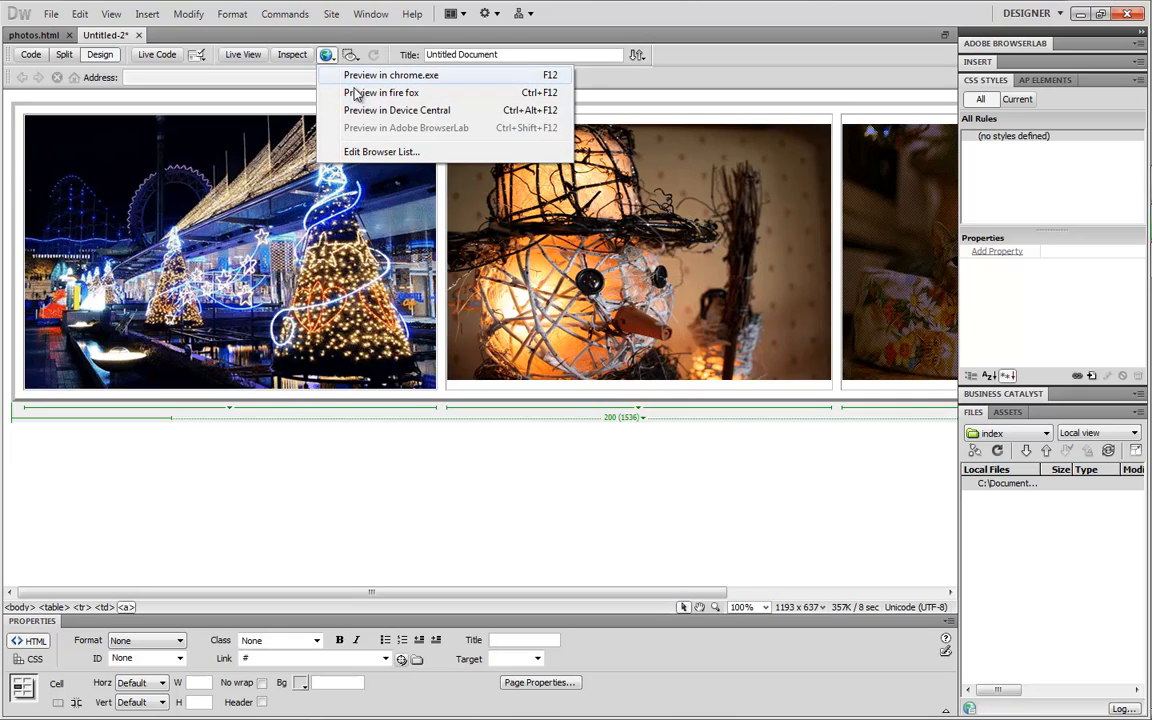
{"action": "left_click", "coordinate": [356, 92]}
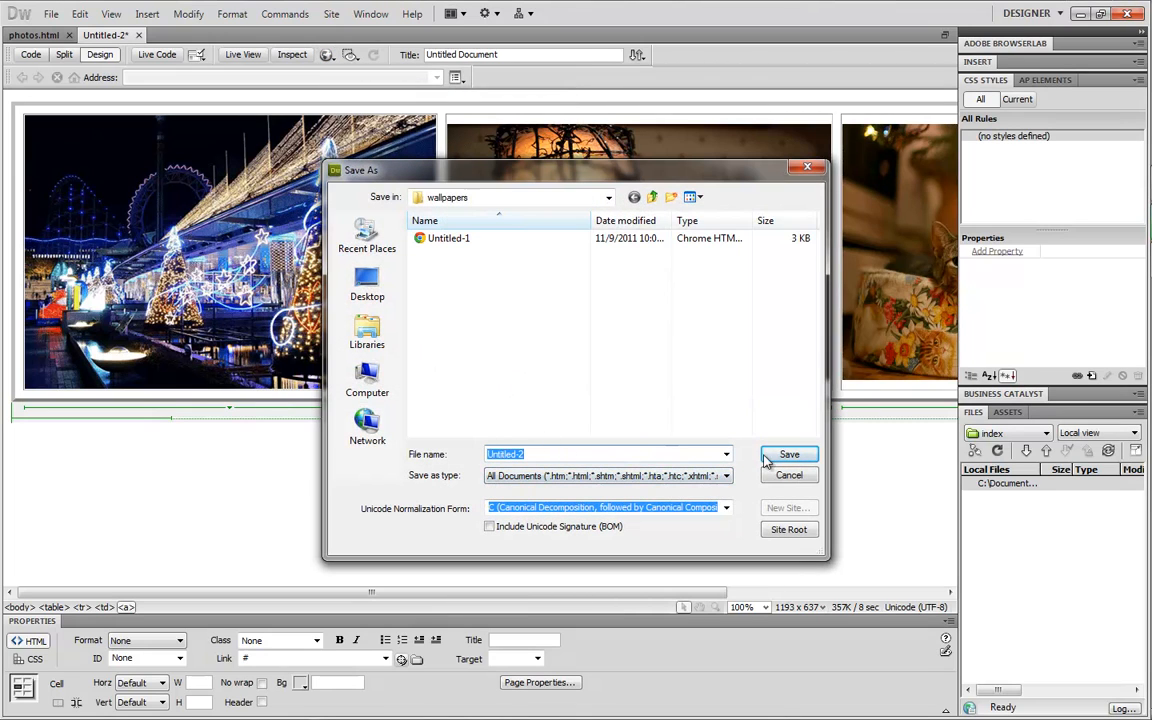
{"action": "left_click", "coordinate": [801, 459]}
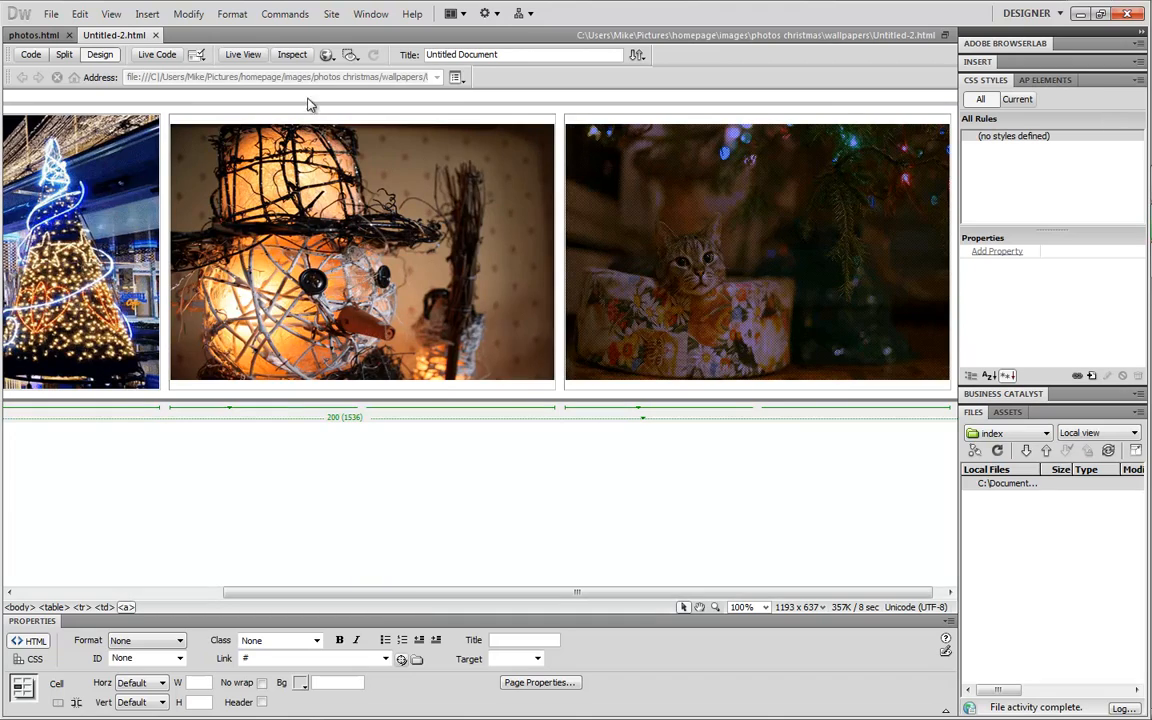
- Preview the page in Firefox, compare it with the finished photos page, and return to Dreamweaver
{"action": "left_click", "coordinate": [327, 54]}
{"action": "left_click", "coordinate": [345, 89]}
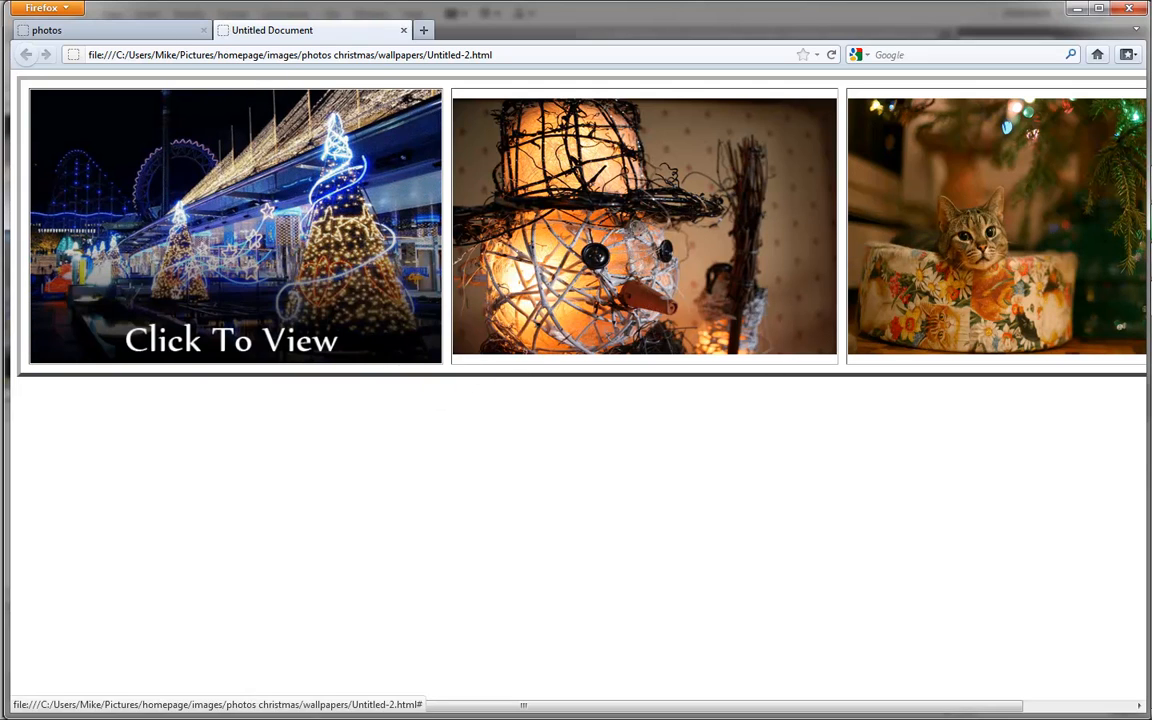
{"action": "left_click", "coordinate": [163, 33]}
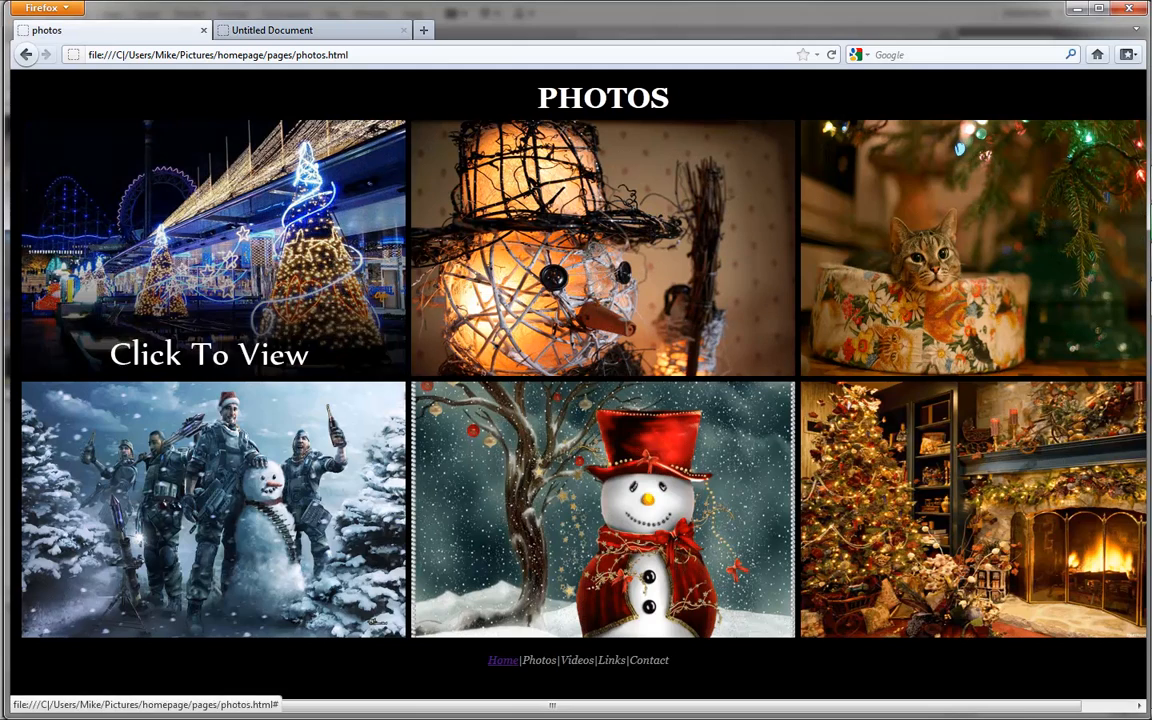
{"action": "left_click", "coordinate": [1079, 10]}
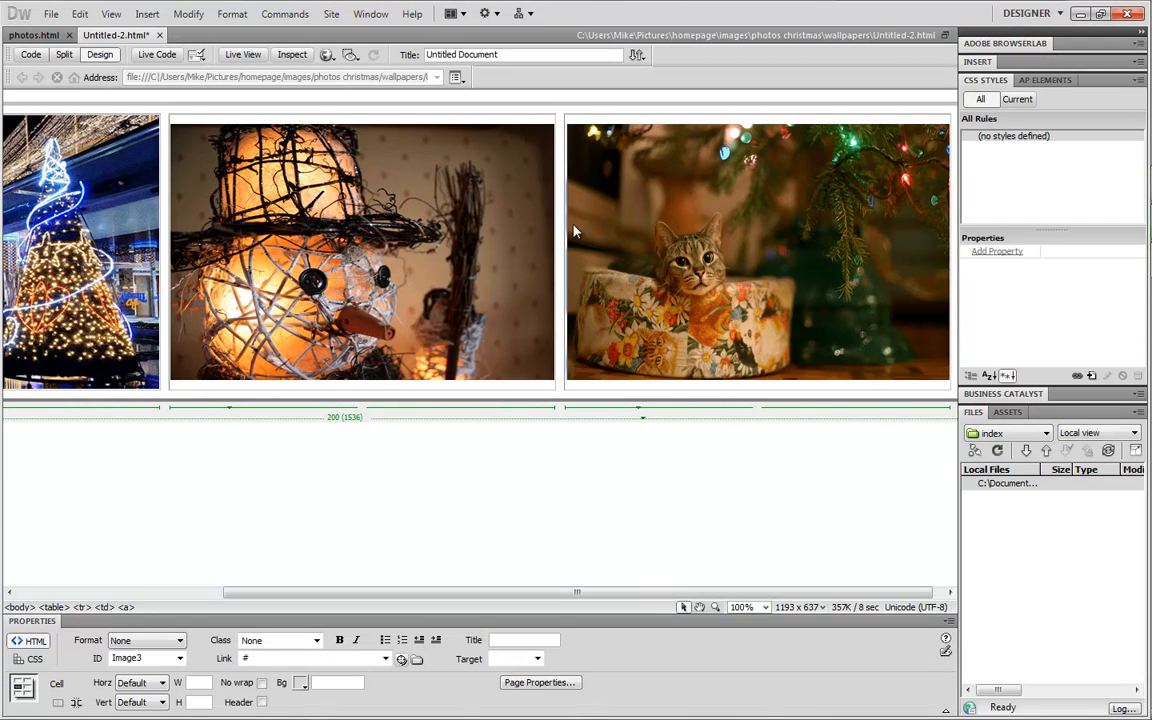
- Delete the rollover images from all three table cells
{"action": "left_click", "coordinate": [425, 215]}
{"action": "key", "text": "Delete"}
{"action": "left_click", "coordinate": [698, 194]}
{"action": "key", "text": "Delete"}
{"action": "left_click", "coordinate": [231, 272]}
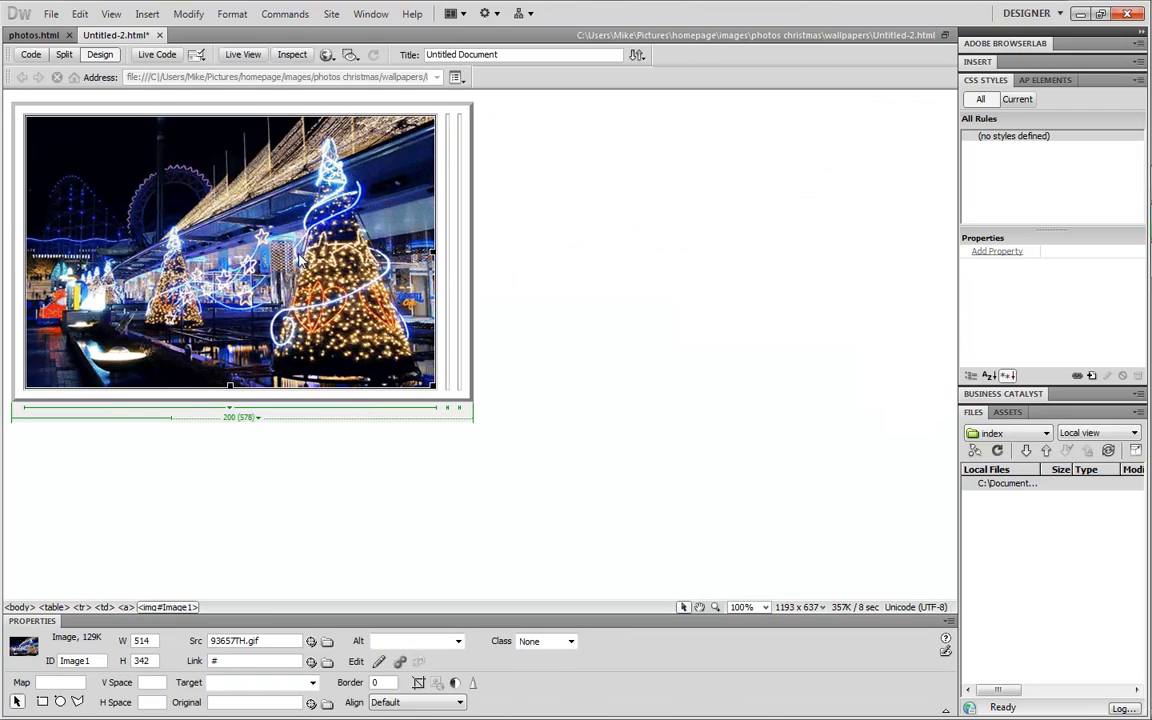
{"action": "key", "text": "Delete"}
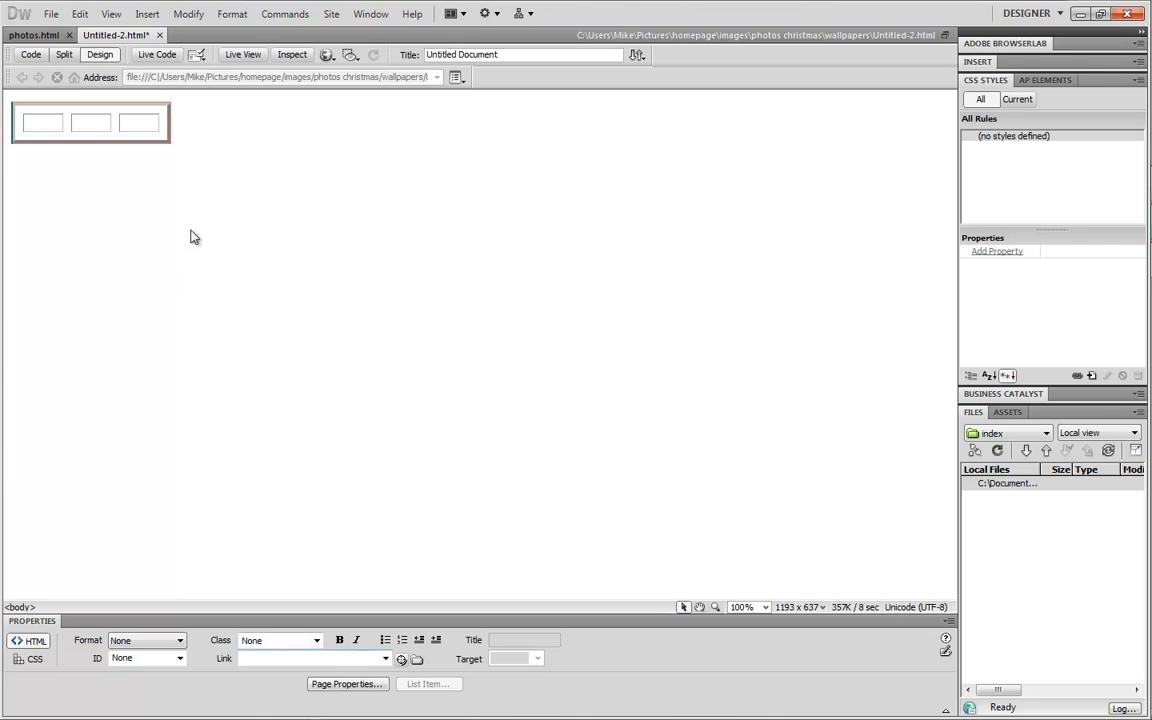
- Save the changes to Untitled-2, preview the empty table in Firefox, and return to Dreamweaver
{"action": "left_click", "coordinate": [328, 55]}
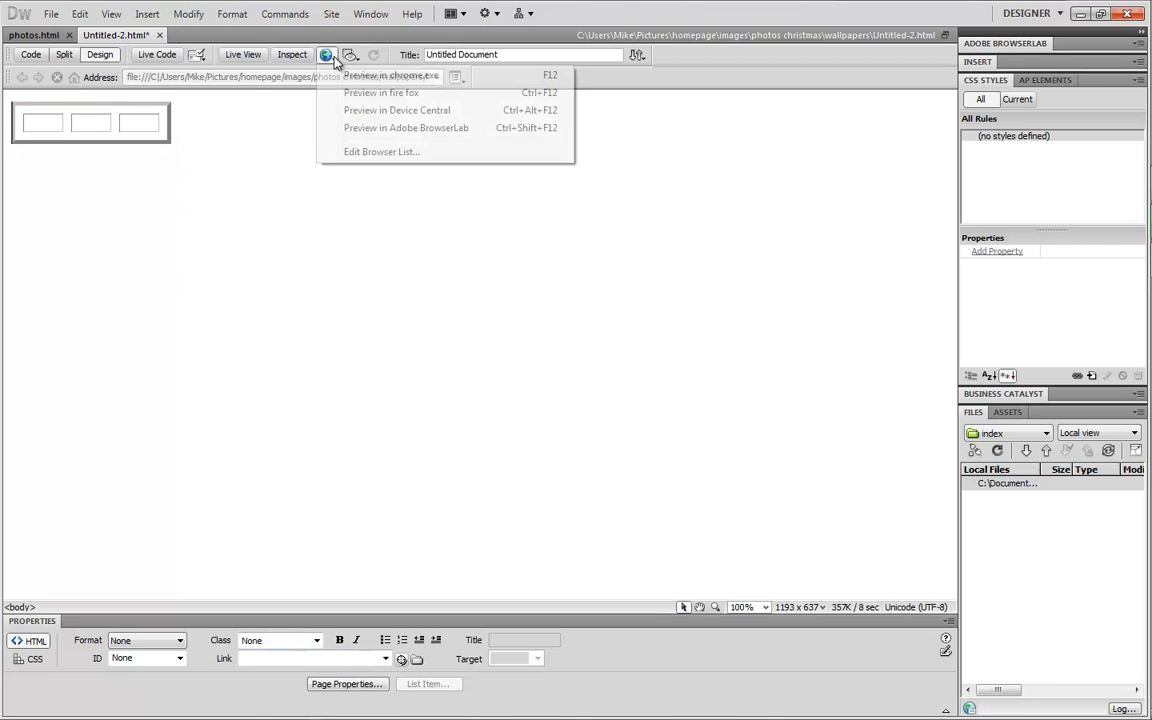
{"action": "left_click", "coordinate": [360, 92]}
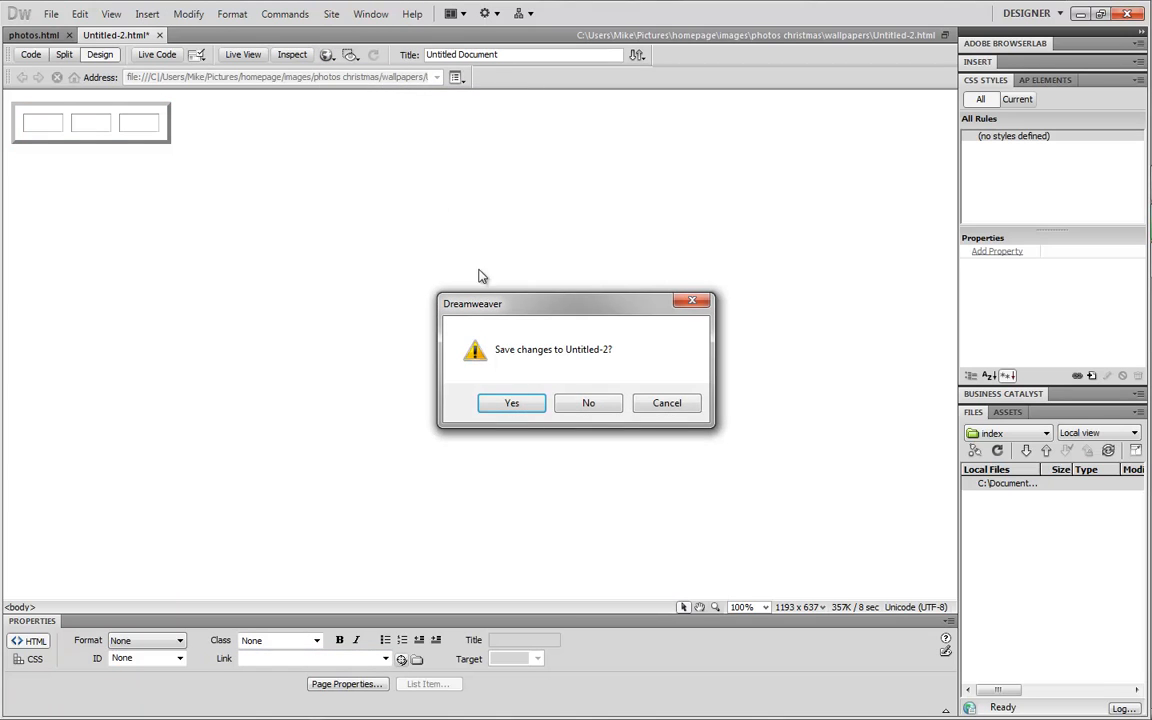
{"action": "left_click", "coordinate": [530, 402]}
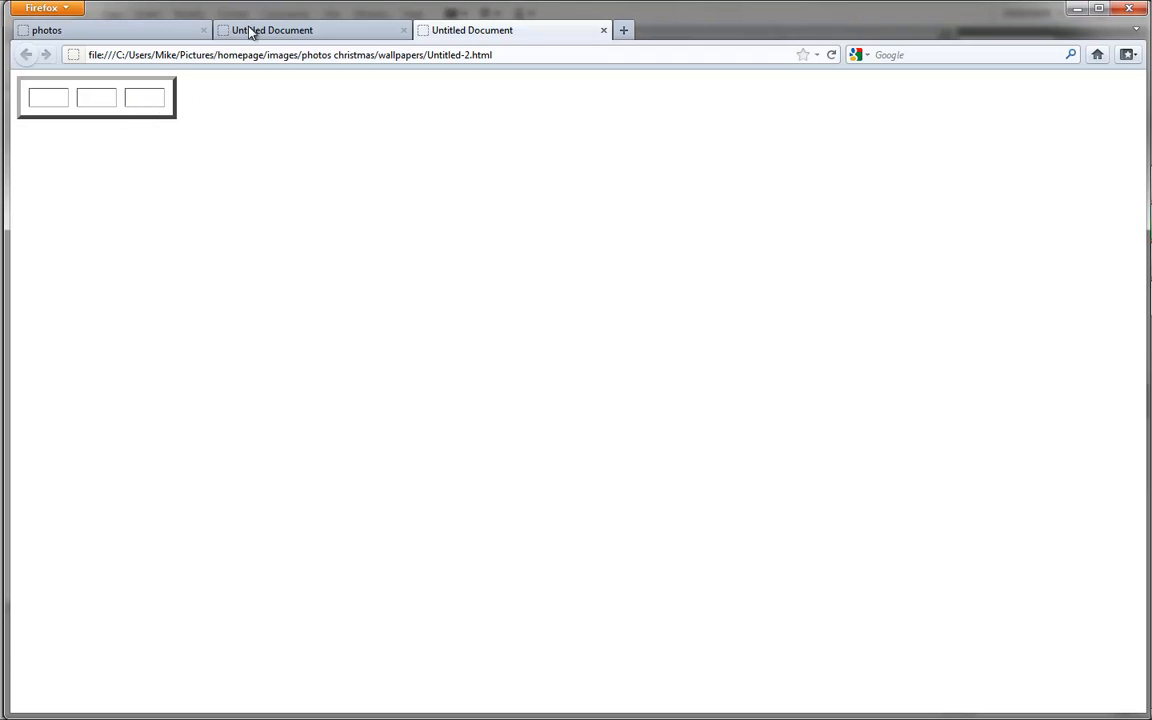
{"action": "mouse_move", "coordinate": [1150, 30]}
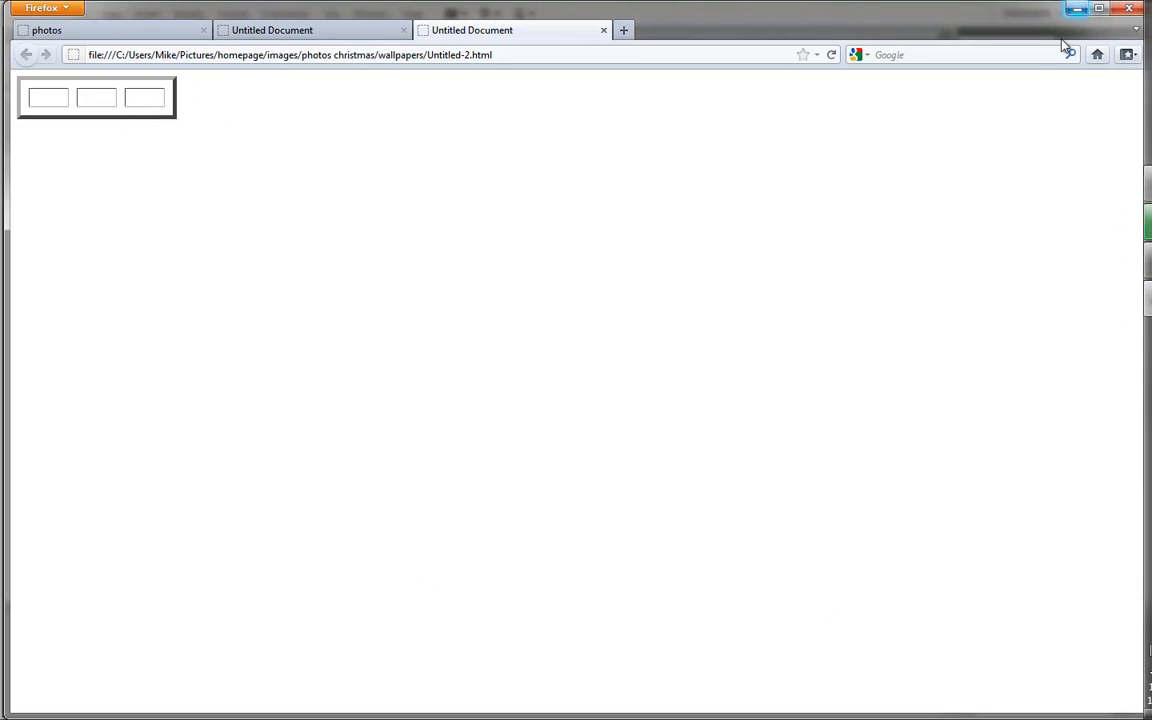
{"action": "key", "text": "alt+Tab"}
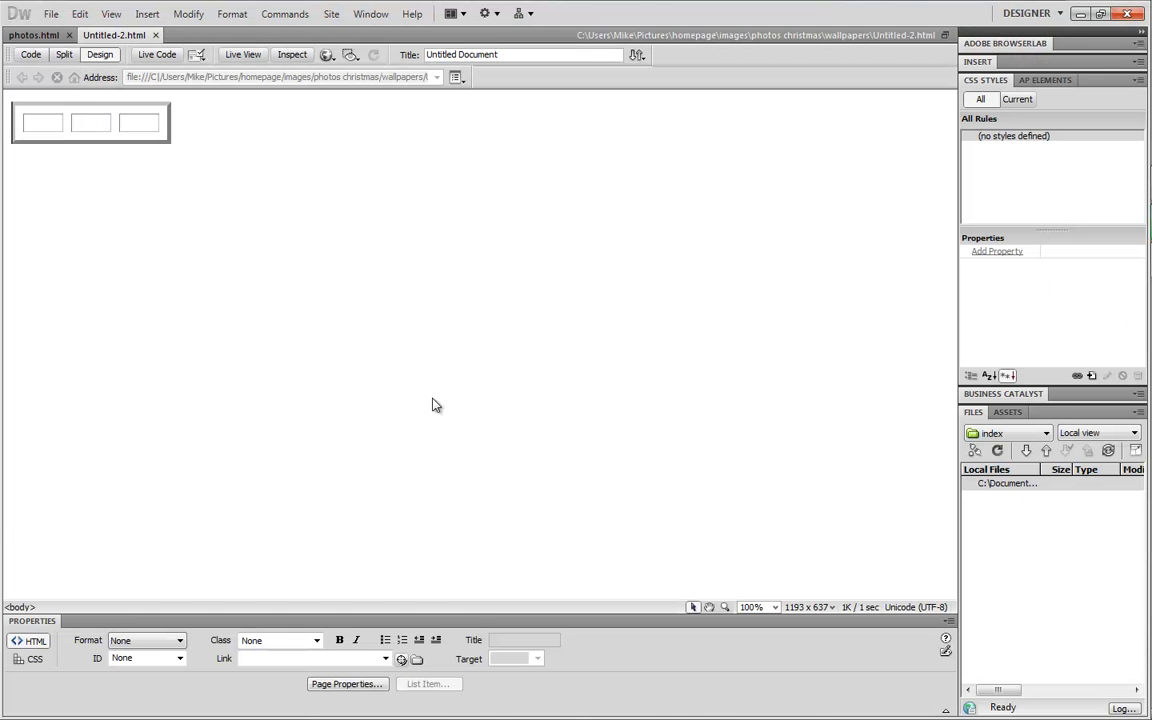
- Enter "THE END OF THIS VIDEO THANKS FOR WATCHING! :)" in the middle table cell
{"action": "left_click", "coordinate": [89, 119]}
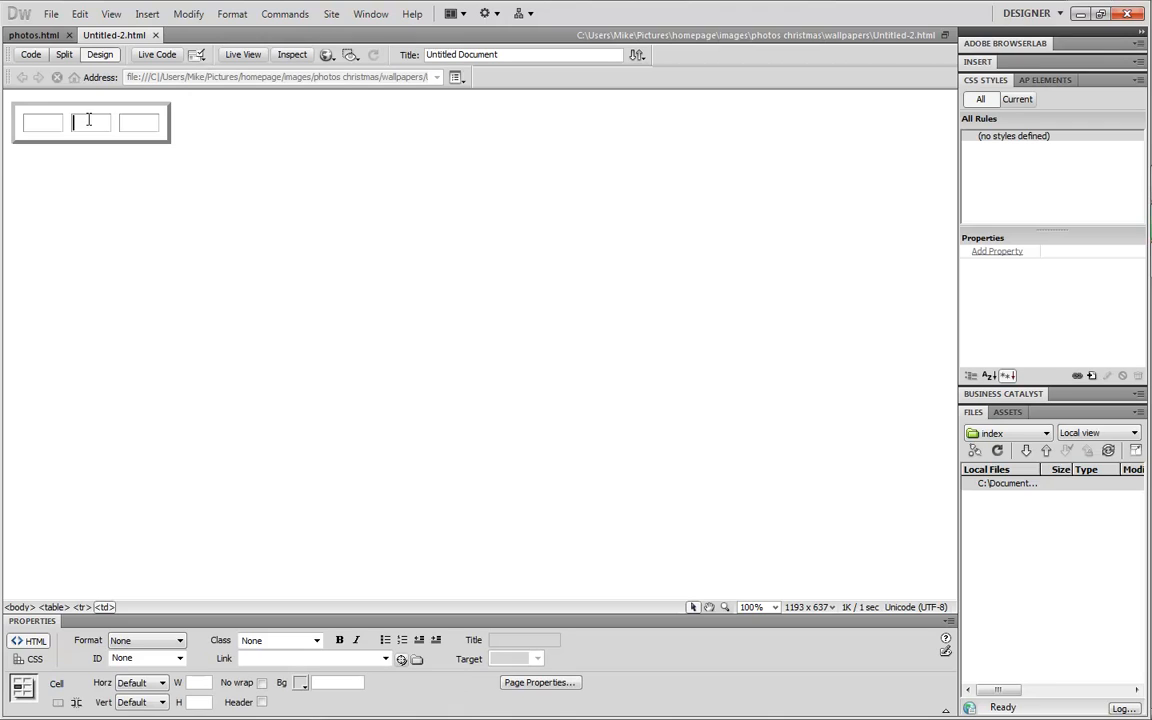
{"action": "type", "text": "THE"}
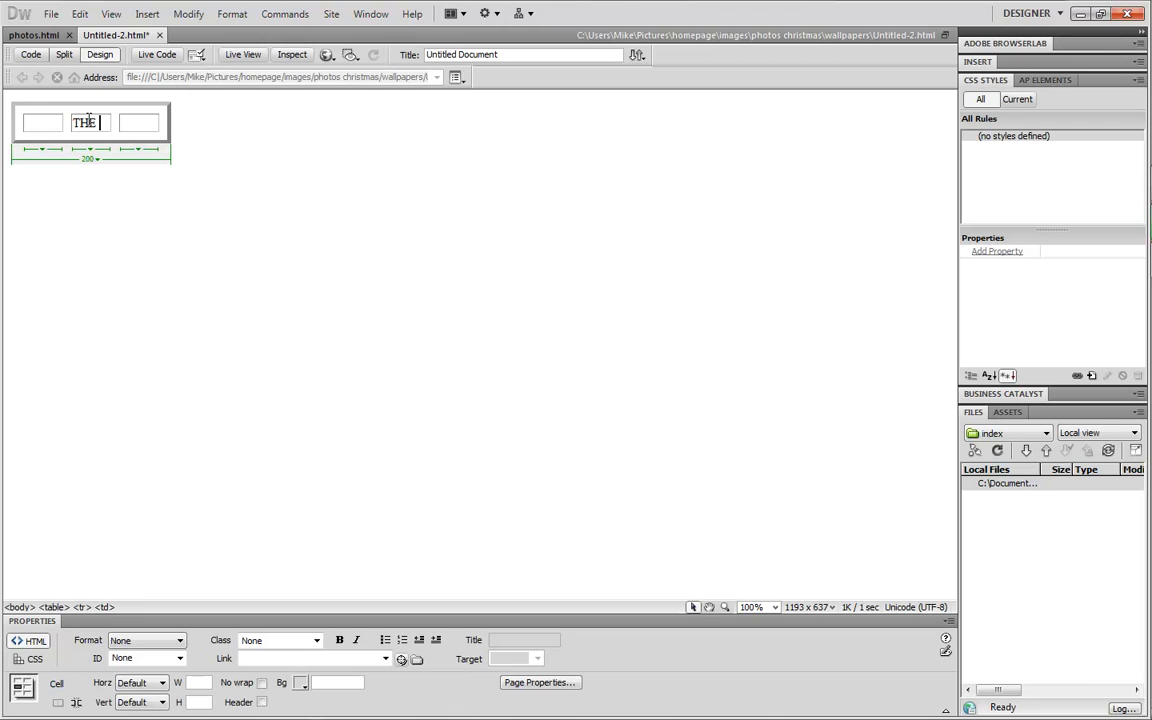
{"action": "type", "text": " END"}
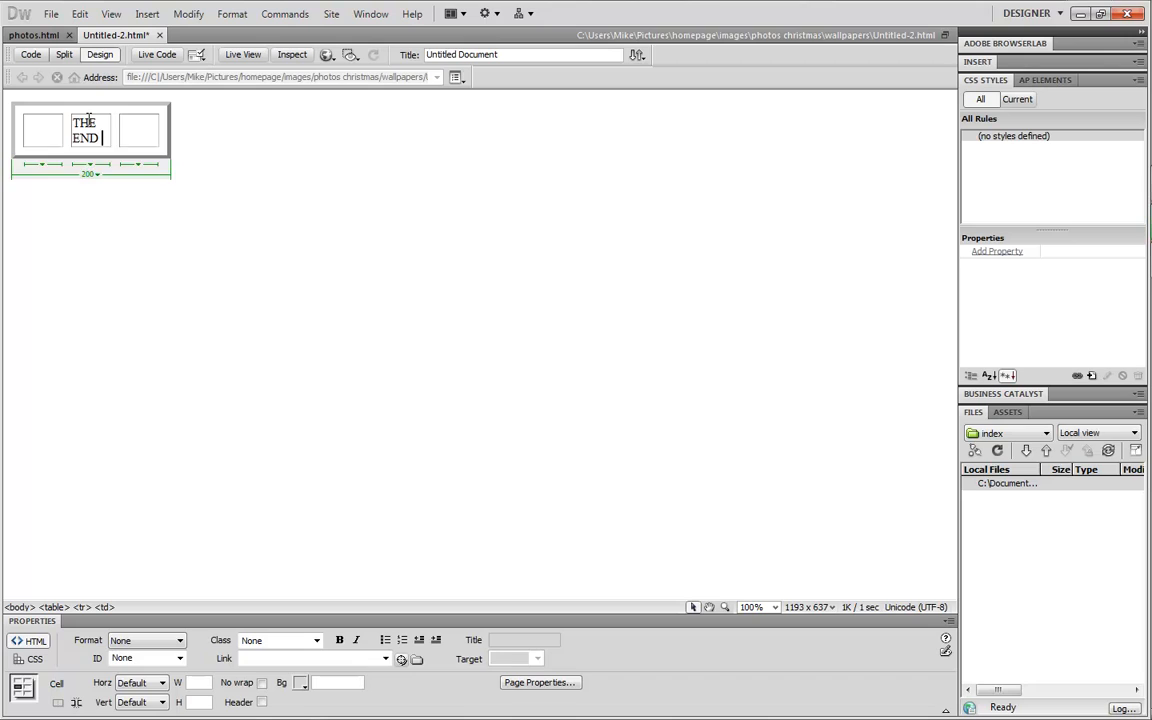
{"action": "type", "text": " OF THIS"}
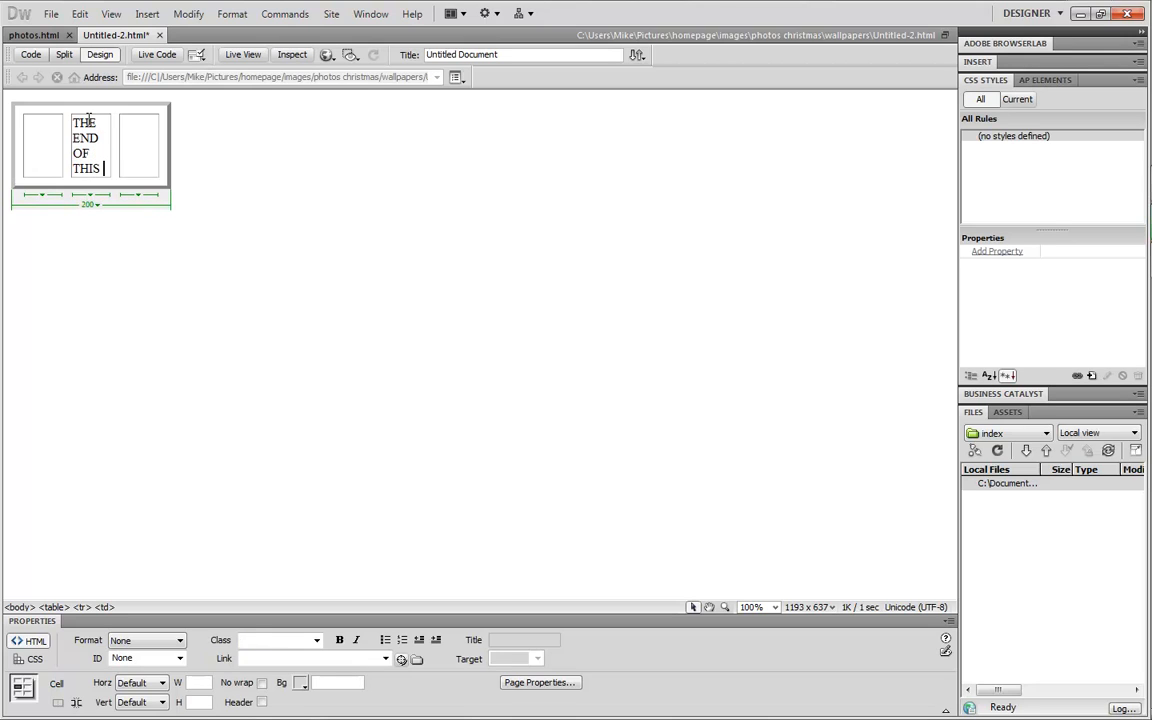
{"action": "type", "text": " VIDEO THANKS FOR "}
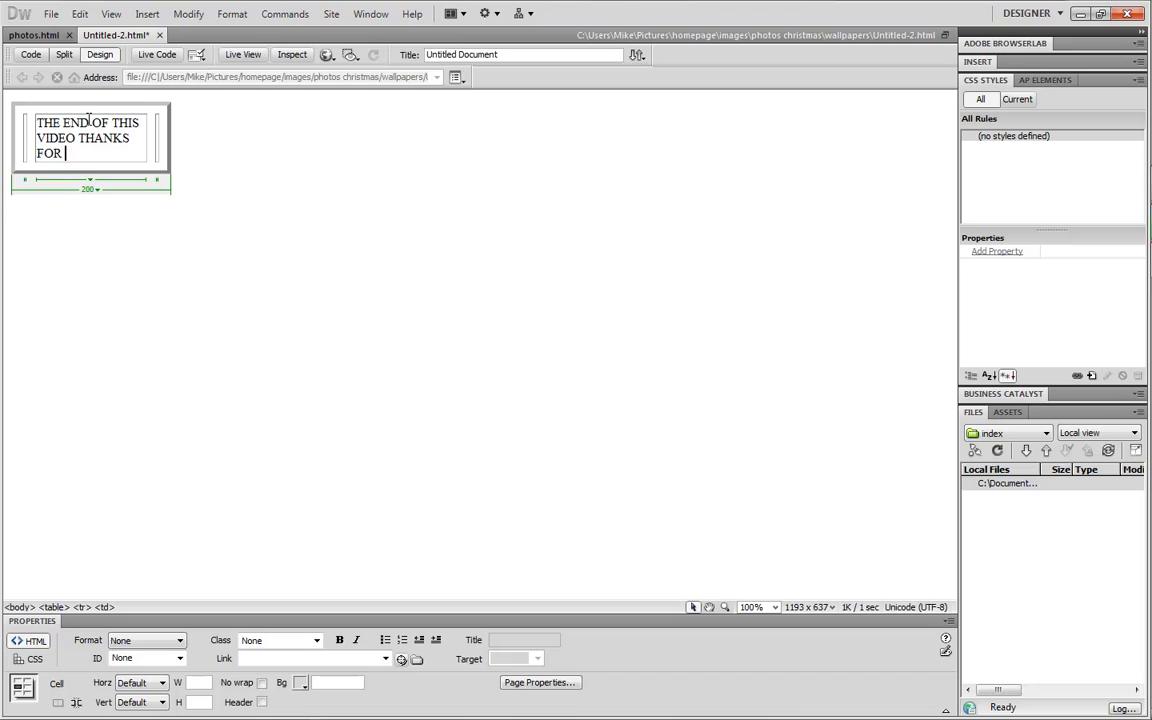
{"action": "type", "text": "WATCHING"}
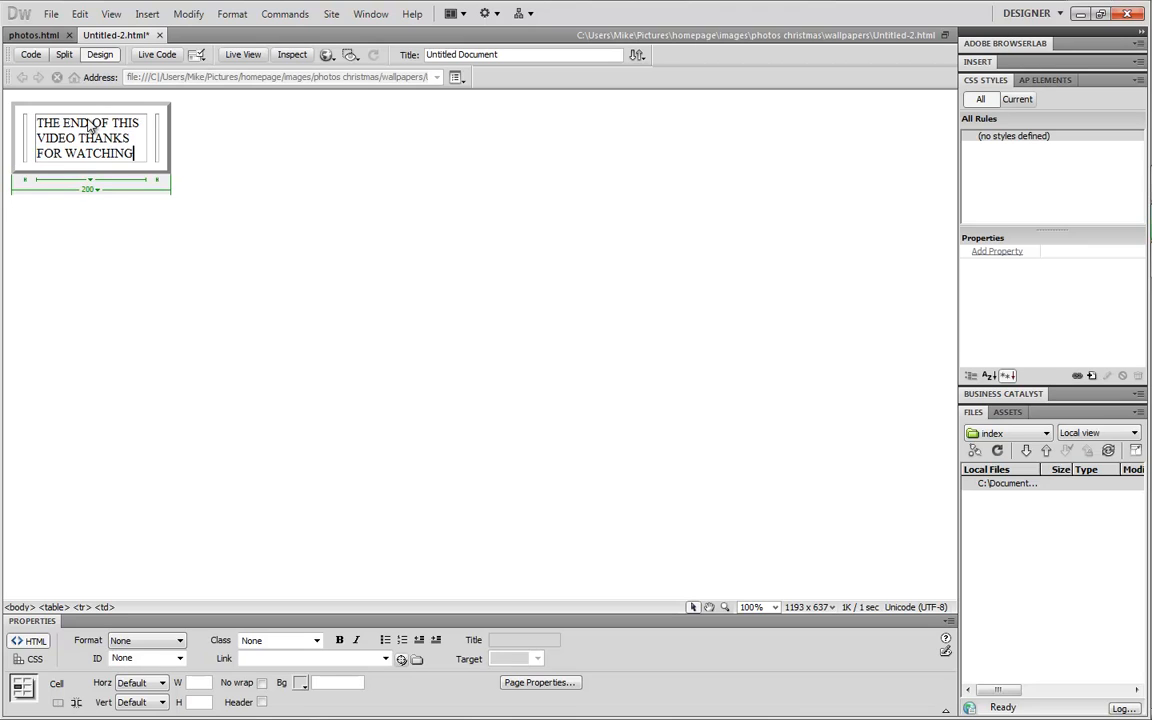
{"action": "type", "text": "! :)"}
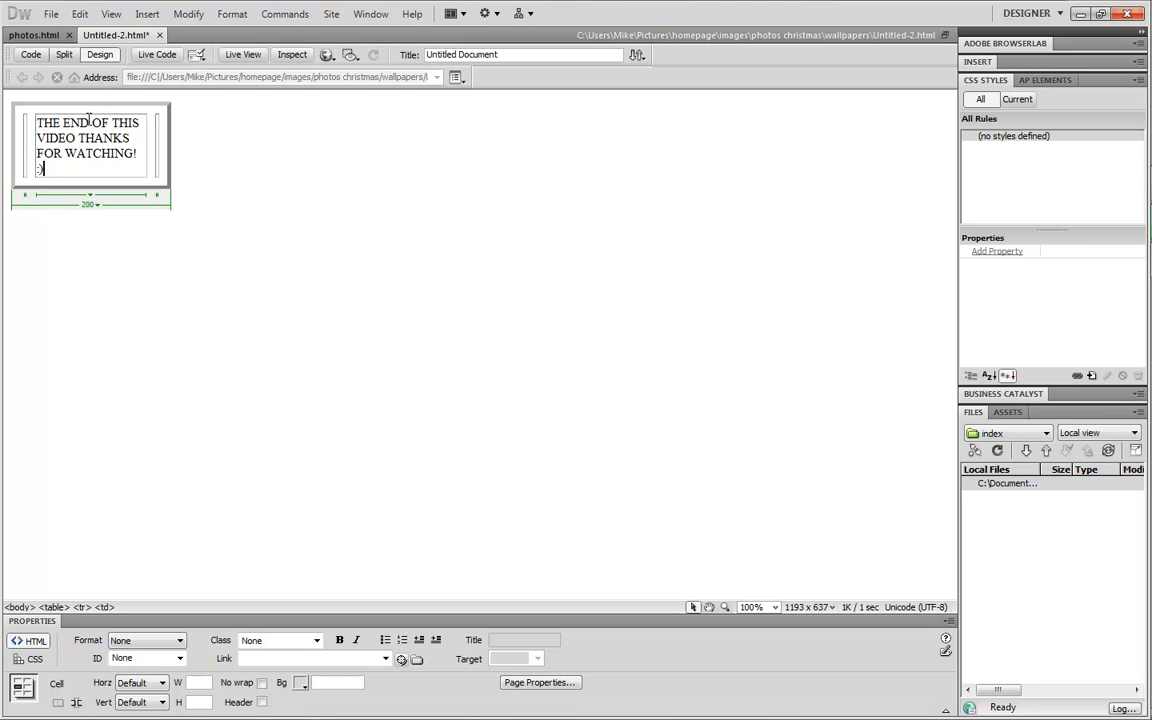
- Enter "CMYKARTS.COM" in the third table cell
{"action": "left_click", "coordinate": [158, 162]}
{"action": "left_click", "coordinate": [131, 170]}
{"action": "key", "text": "Tab"}
{"action": "type", "text": "CMYKARTS."}
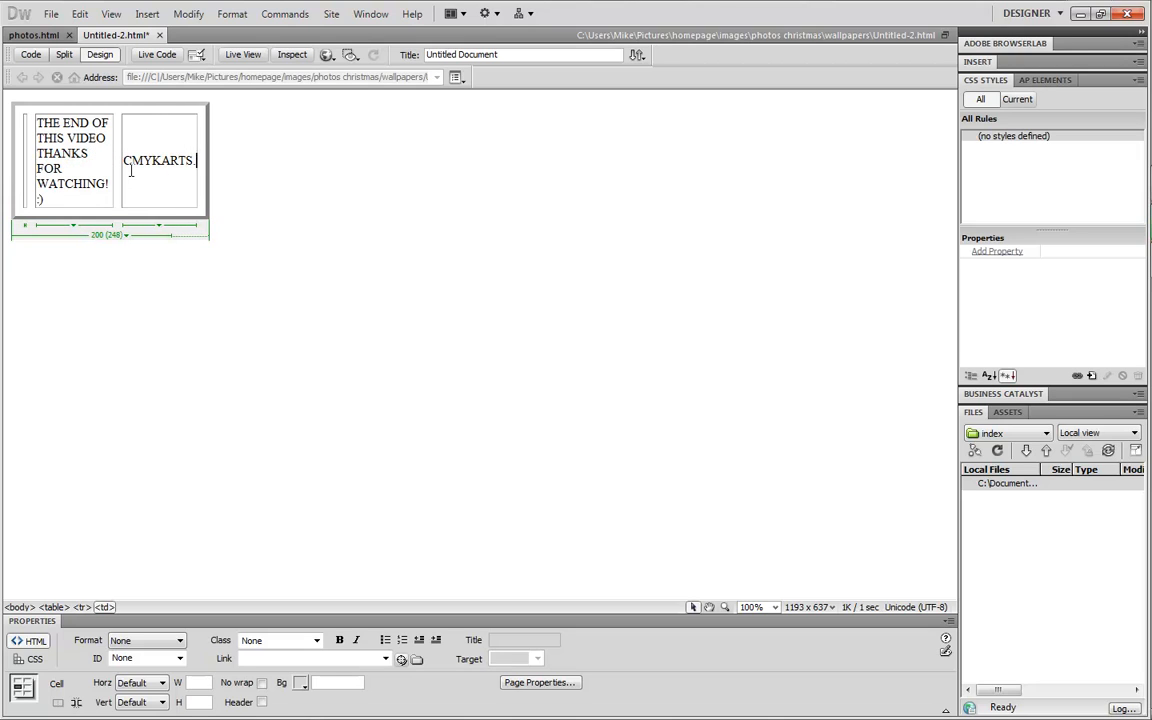
{"action": "type", "text": "COM"}
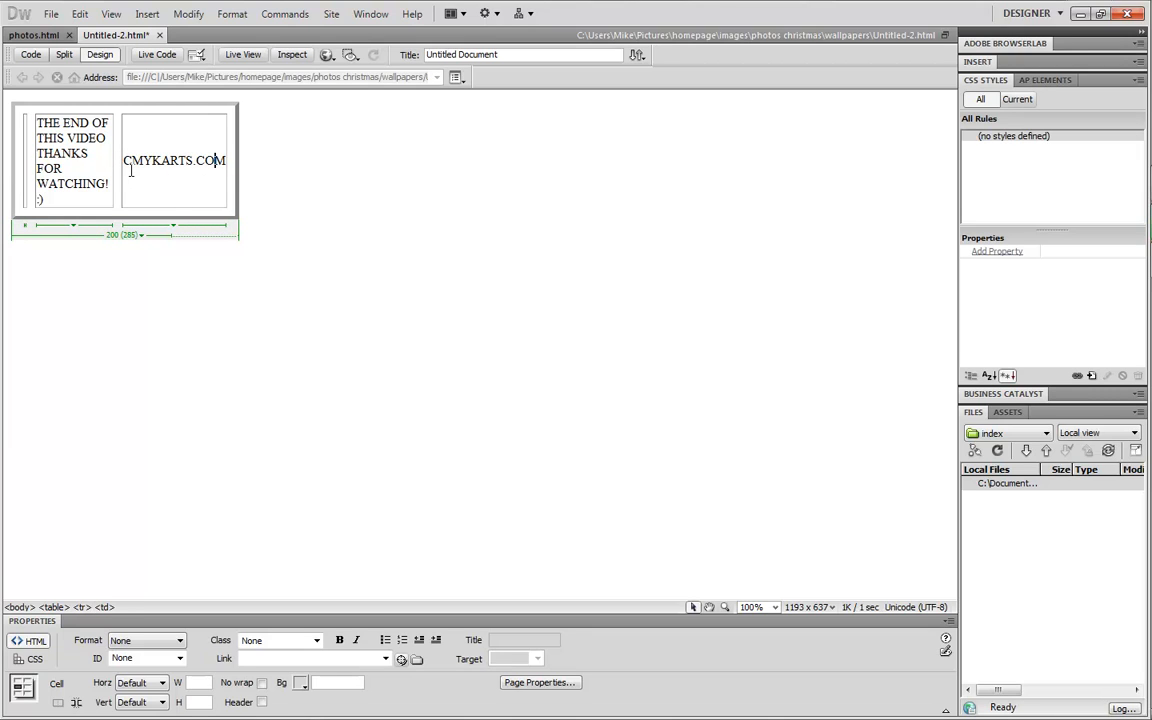
- Enter "YOUTUBE.COME/" followed by the channel's username in the first table cell
{"action": "left_click", "coordinate": [117, 170]}
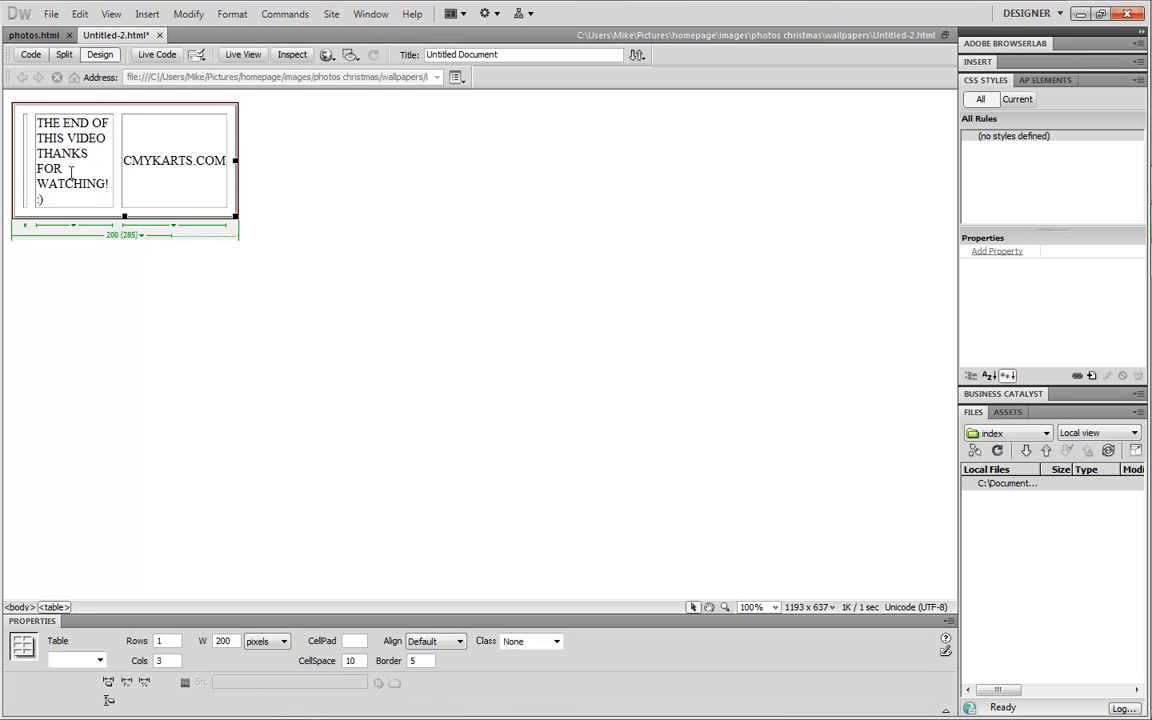
{"action": "left_click", "coordinate": [46, 169]}
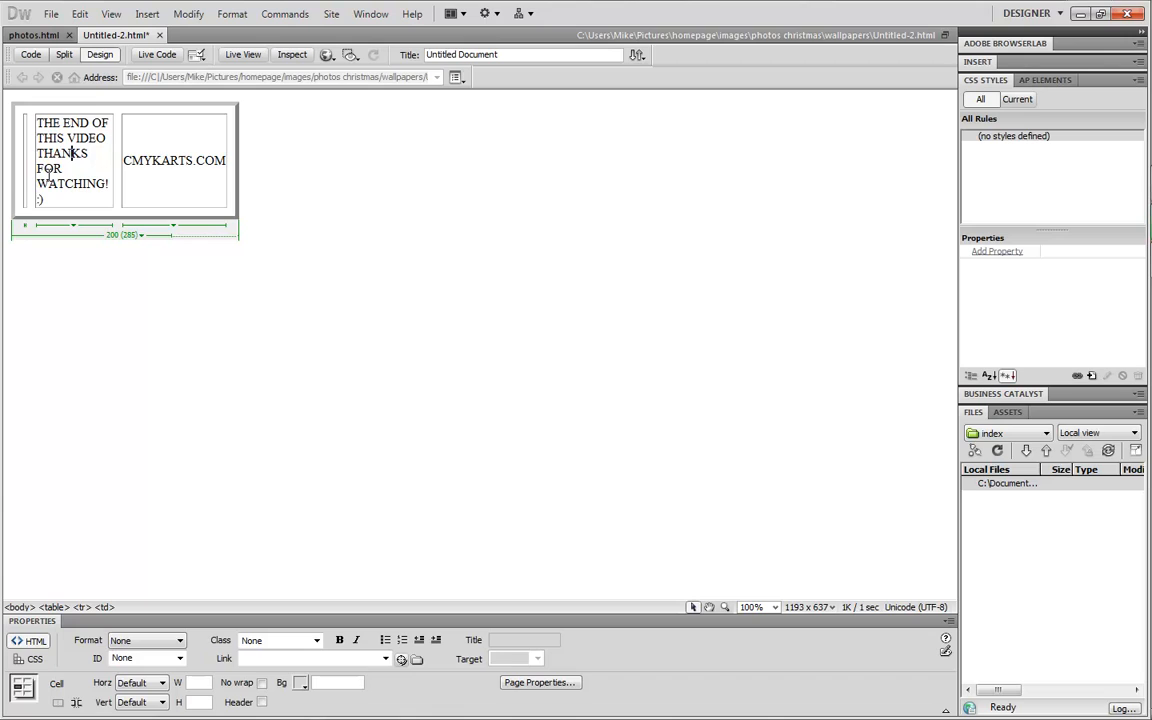
{"action": "left_click", "coordinate": [26, 177]}
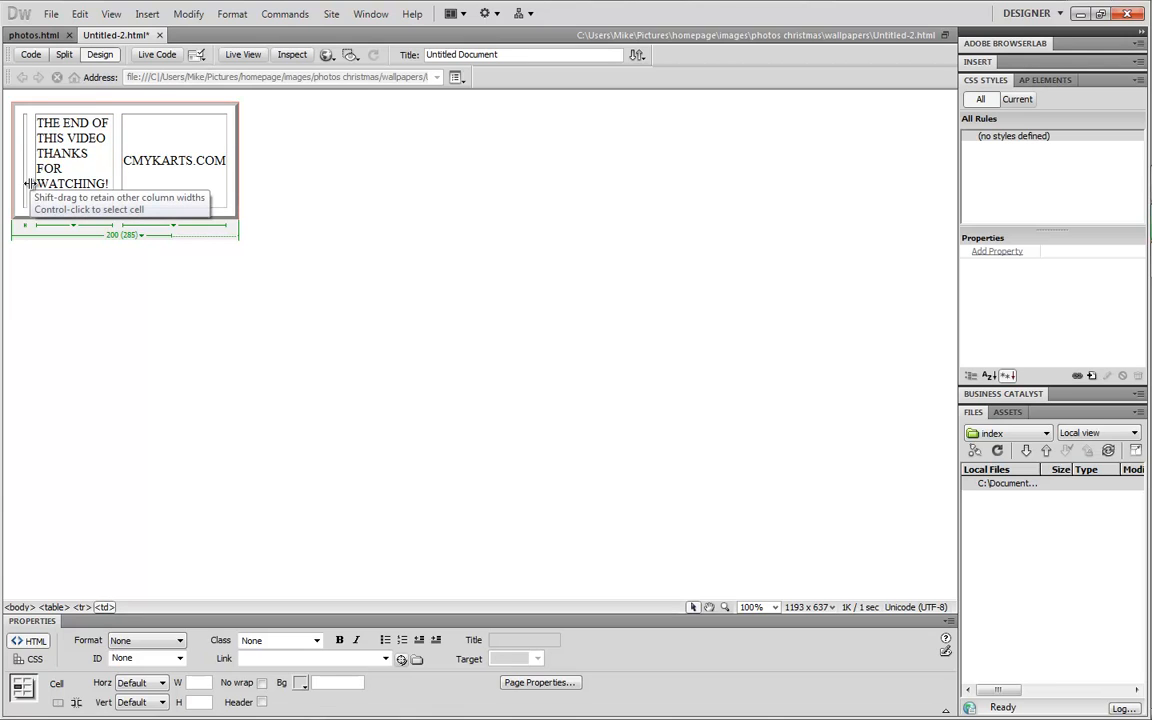
{"action": "type", "text": "YOUTUBE.C"}
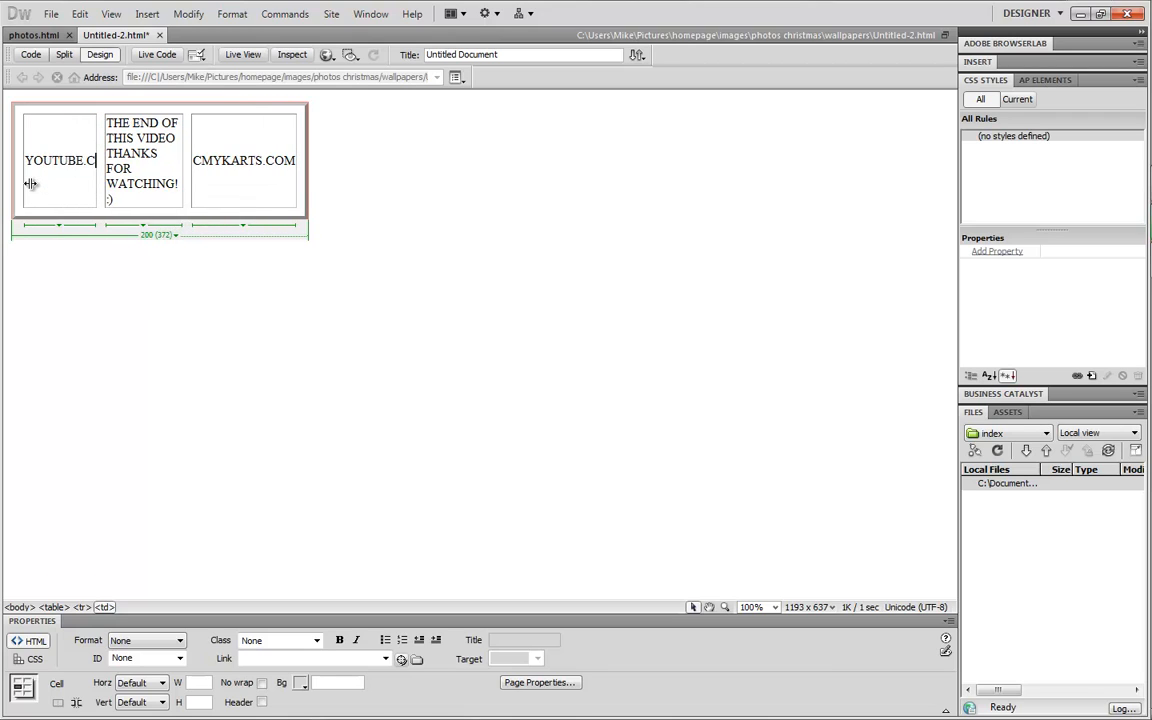
{"action": "type", "text": "OME/BLUEM"}
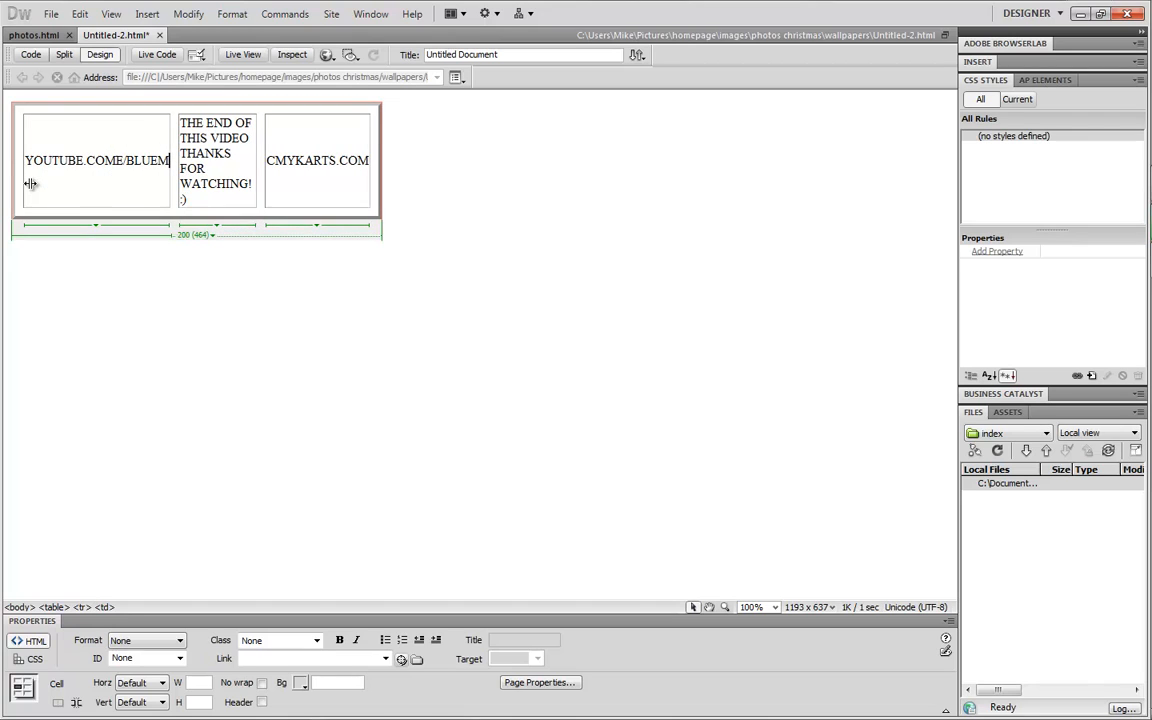
{"action": "type", "text": "IKE"}
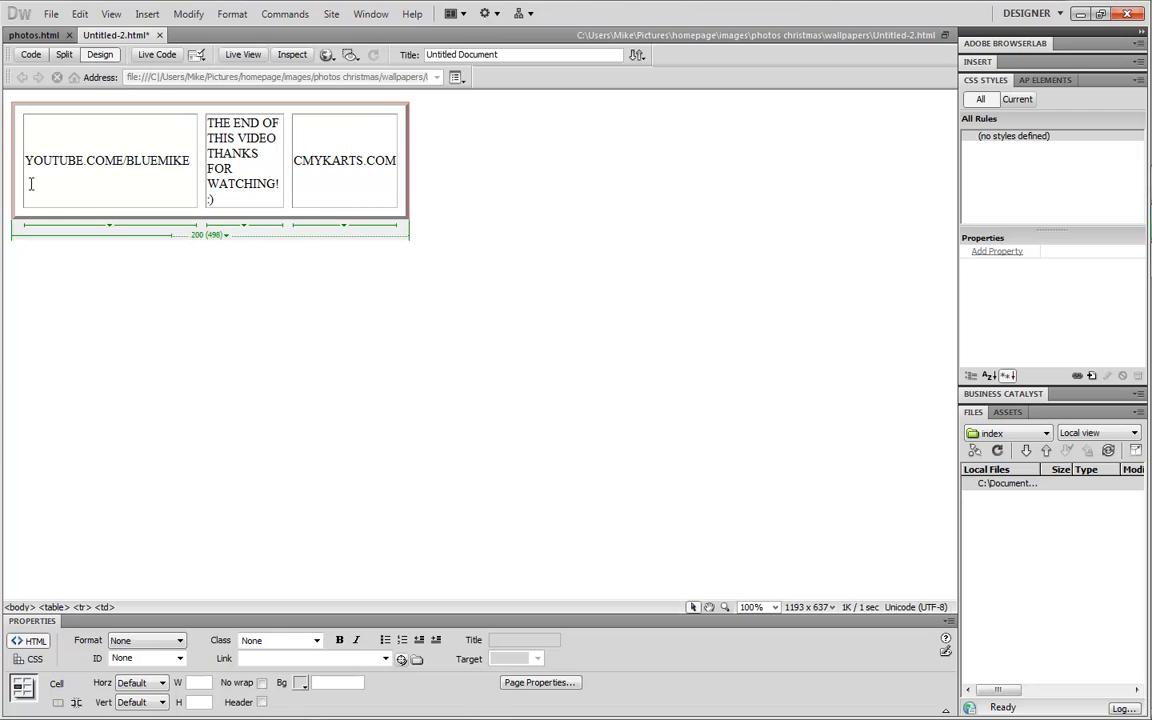
{"action": "type", "text": "255"}
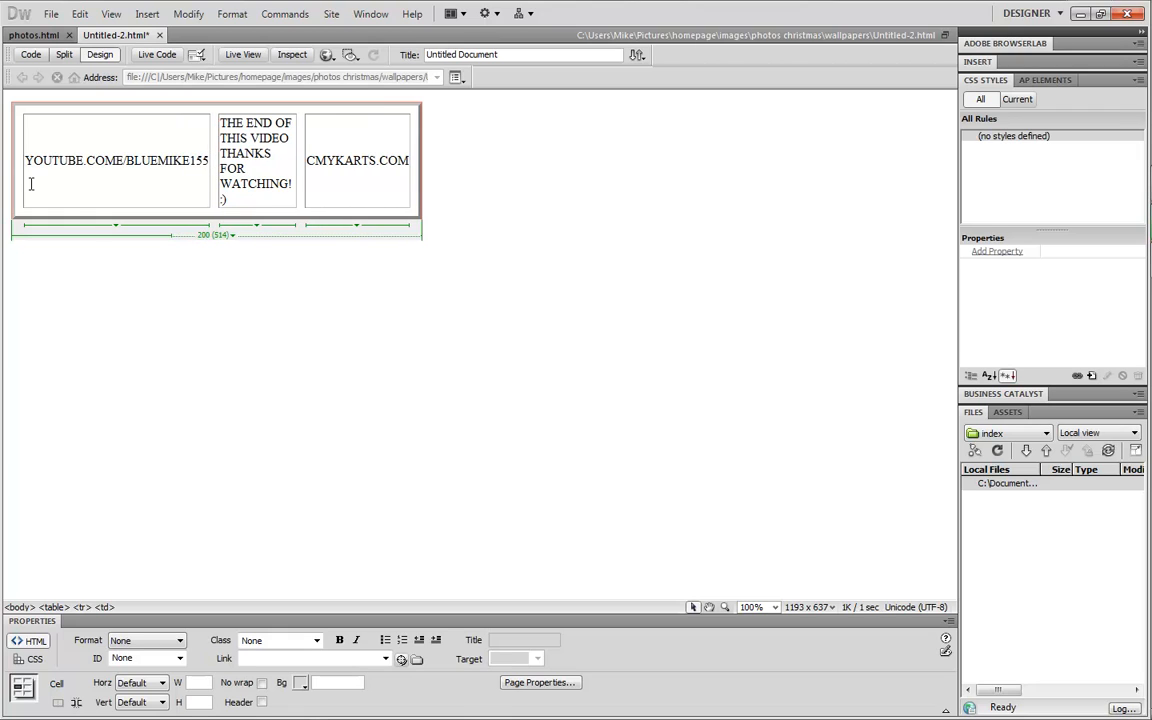
- Save the changes to Untitled-2, preview the text table in Firefox, and view the finished photos page again
{"action": "left_click", "coordinate": [328, 55]}
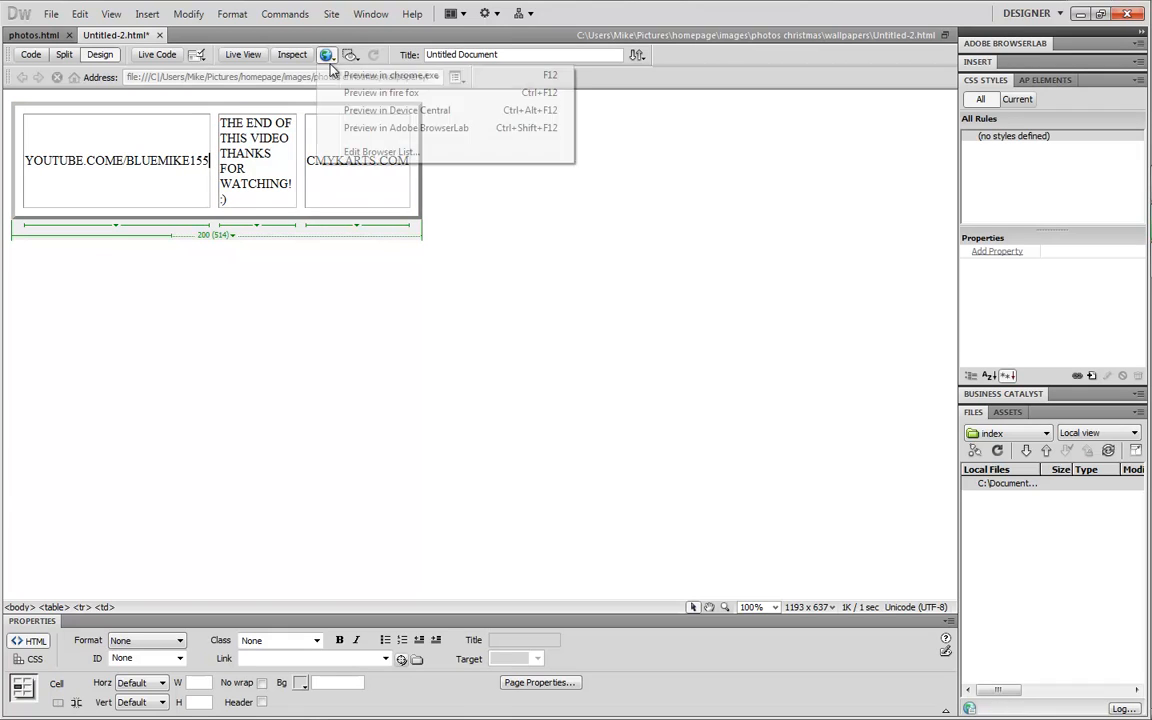
{"action": "left_click", "coordinate": [400, 93]}
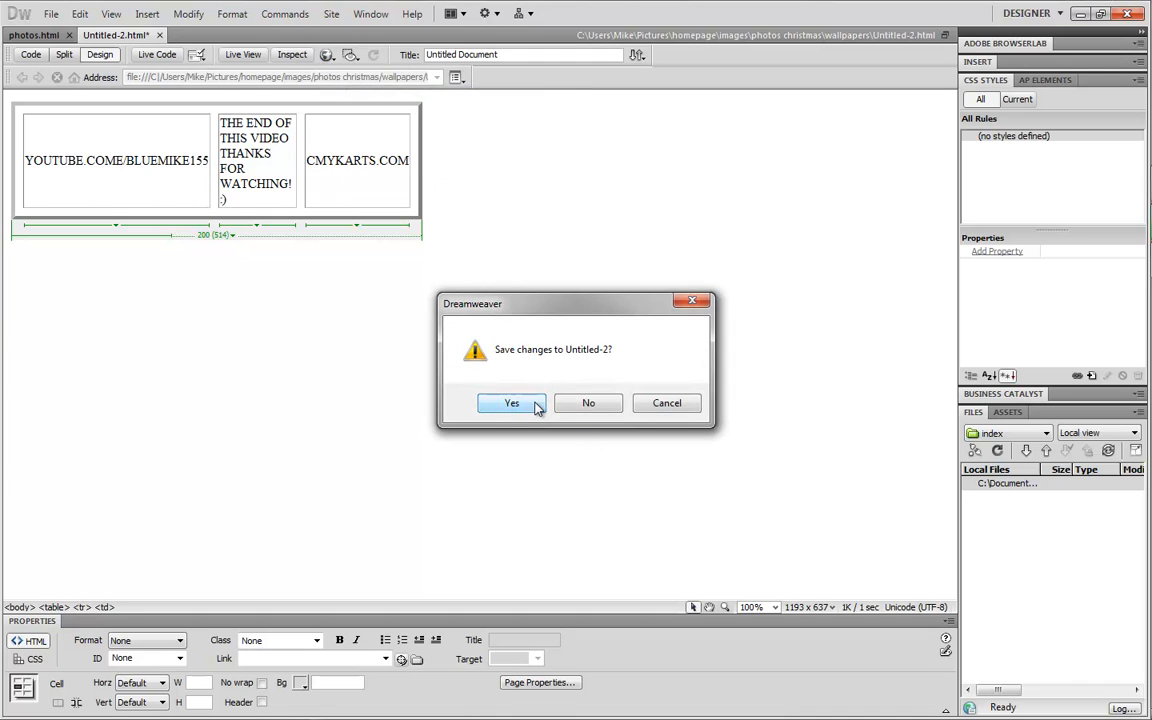
{"action": "left_click", "coordinate": [462, 366]}
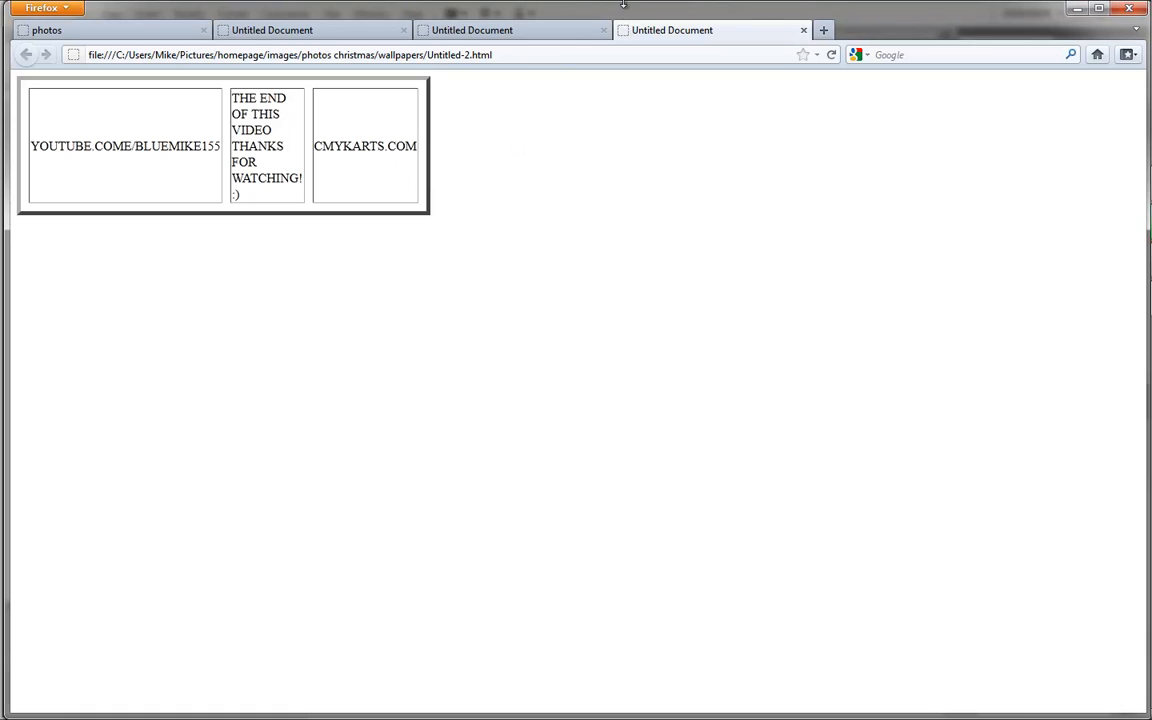
{"action": "left_click", "coordinate": [533, 35]}
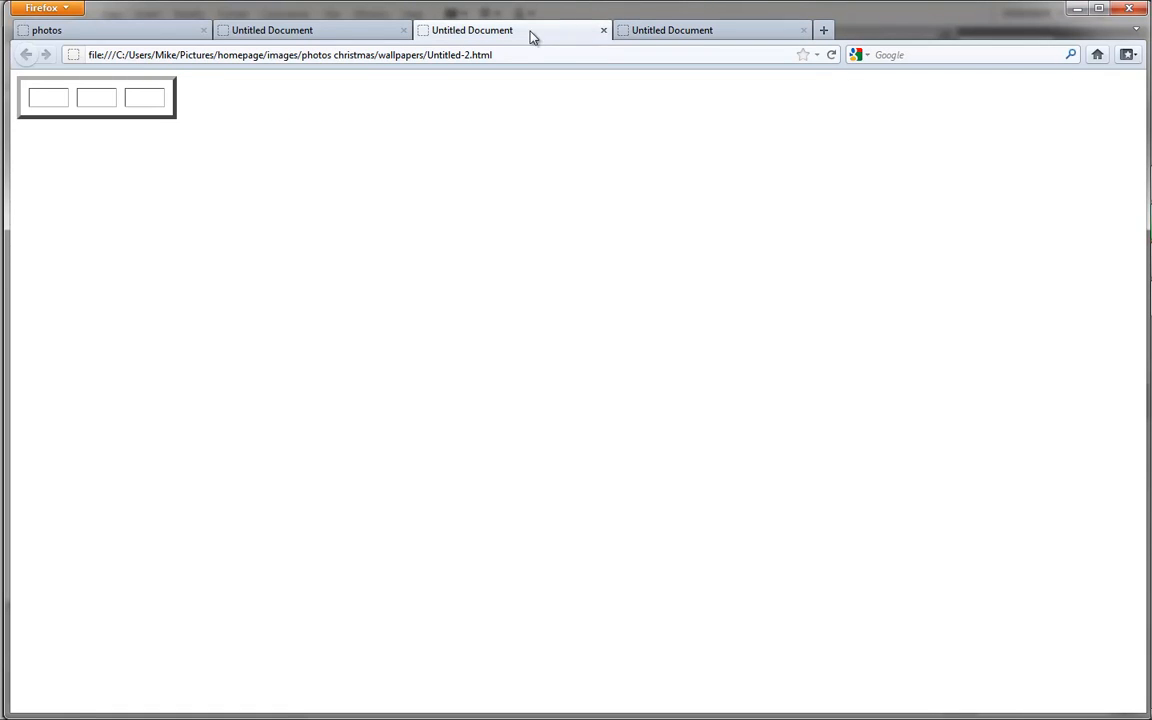
{"action": "left_click", "coordinate": [128, 32]}
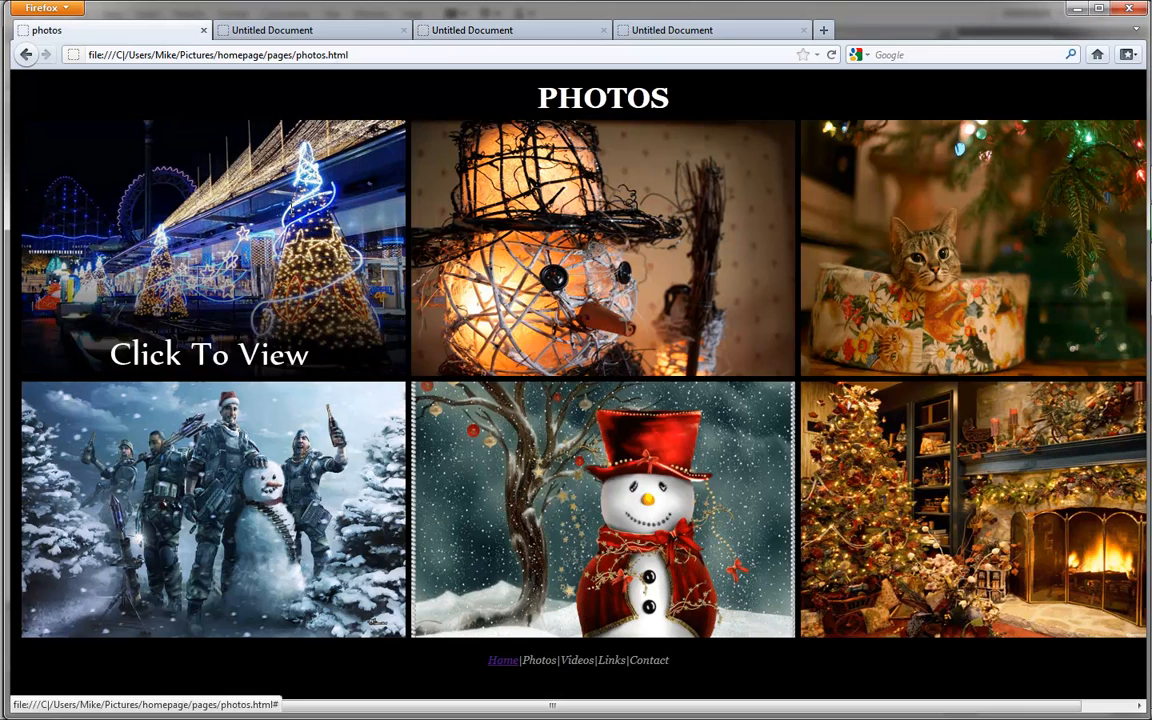
- Test the Home link on the photos page and the Photos link on the homepage in Firefox, and return to Dreamweaver
{"action": "left_click", "coordinate": [504, 661]}
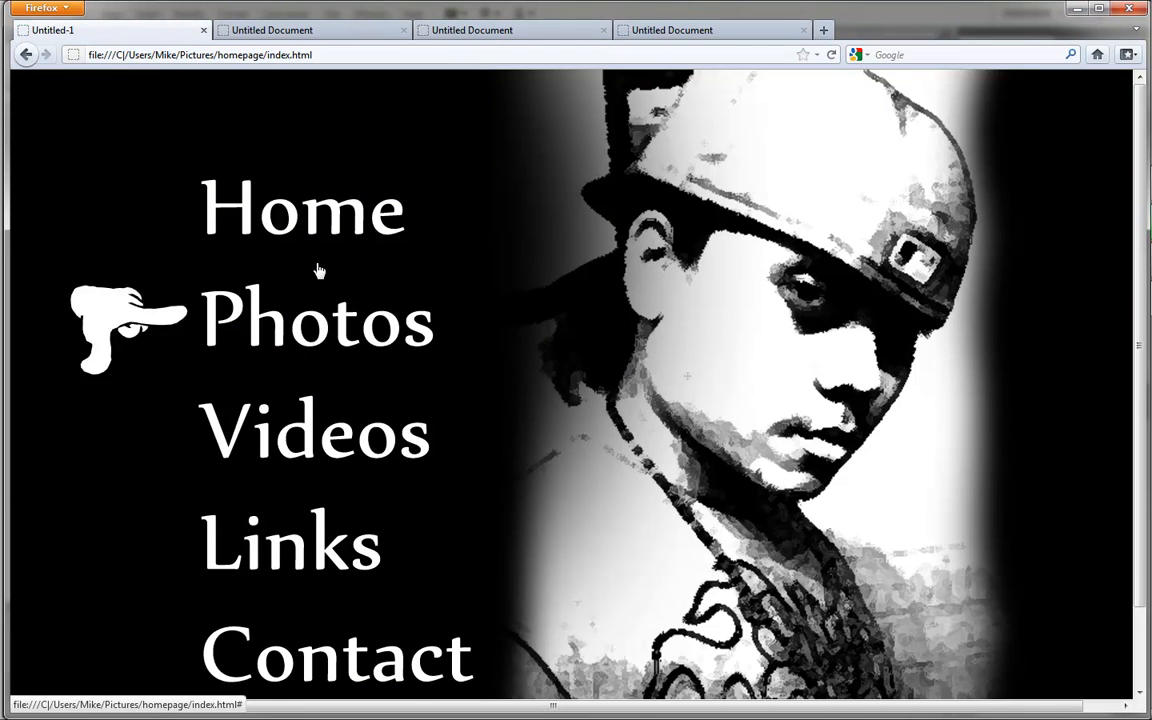
{"action": "left_click", "coordinate": [298, 310]}
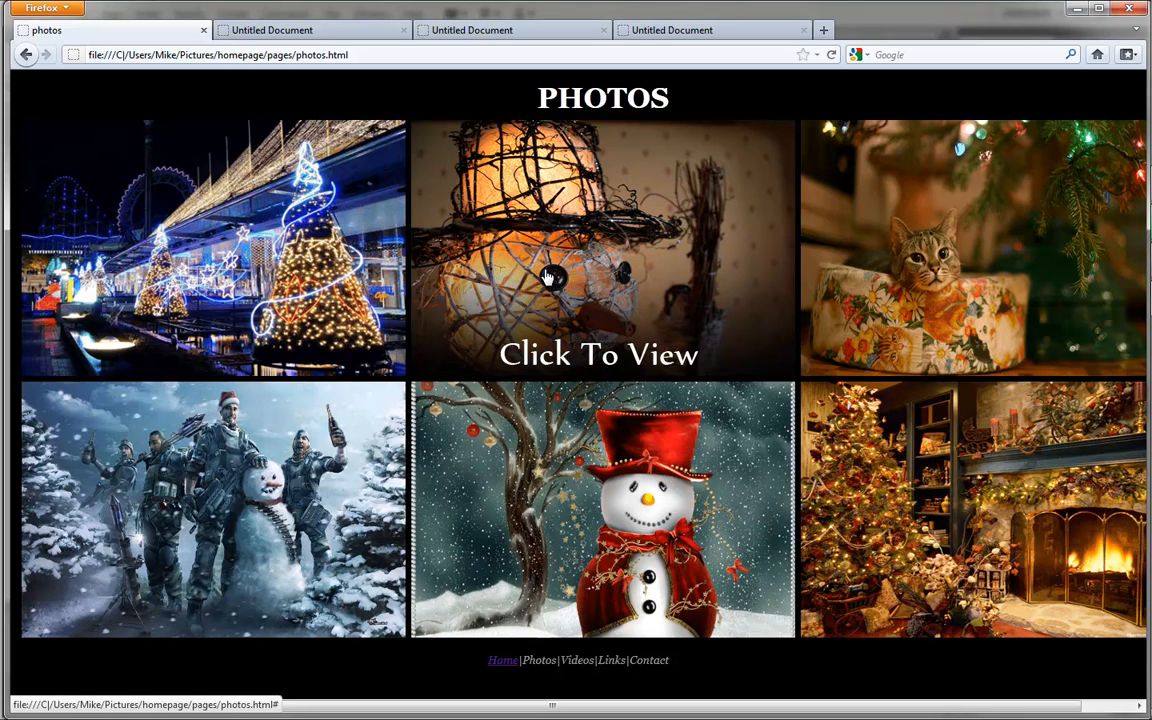
{"action": "left_click", "coordinate": [1076, 9]}
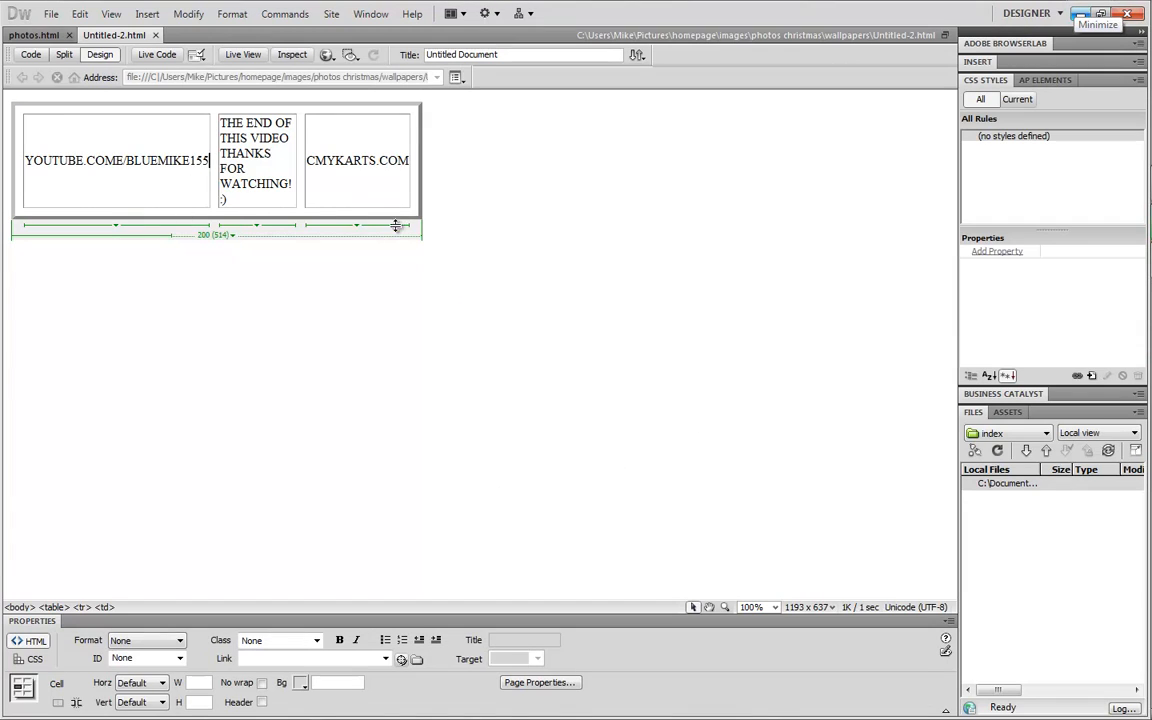
- Link the Home text below the gallery in photos.html to the index file in the homepage folder, without copying it into the site root
{"action": "left_click", "coordinate": [40, 38]}
{"action": "left_click", "coordinate": [398, 558]}
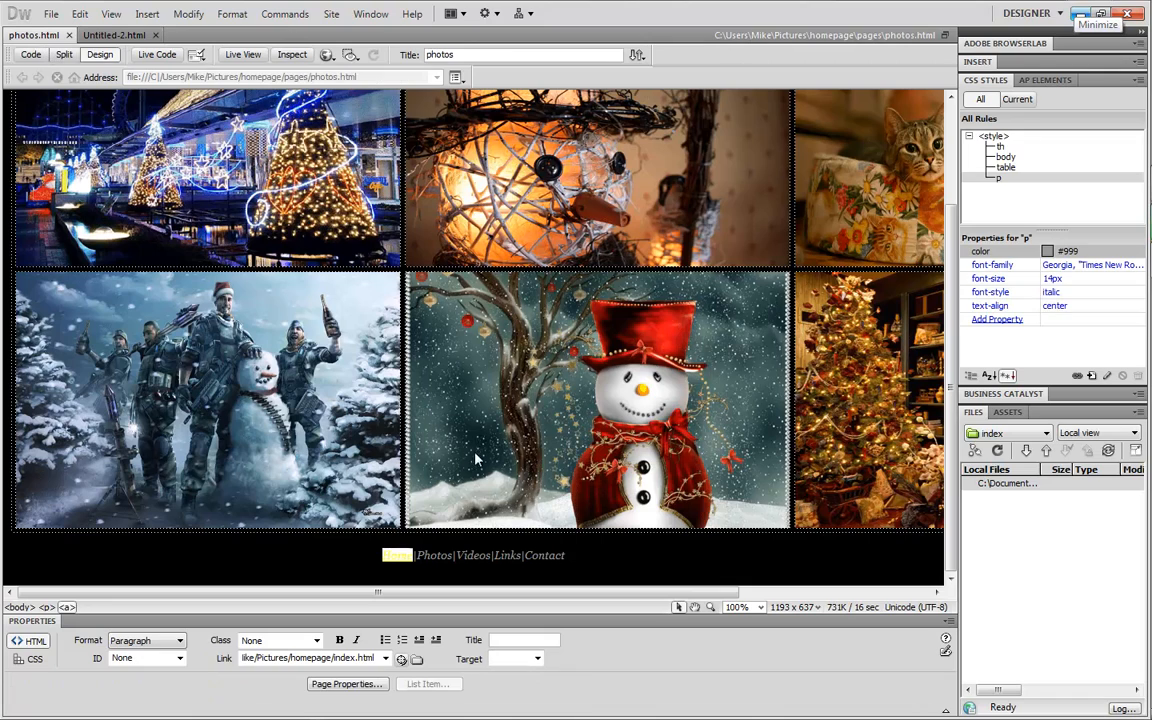
{"action": "left_click", "coordinate": [417, 556]}
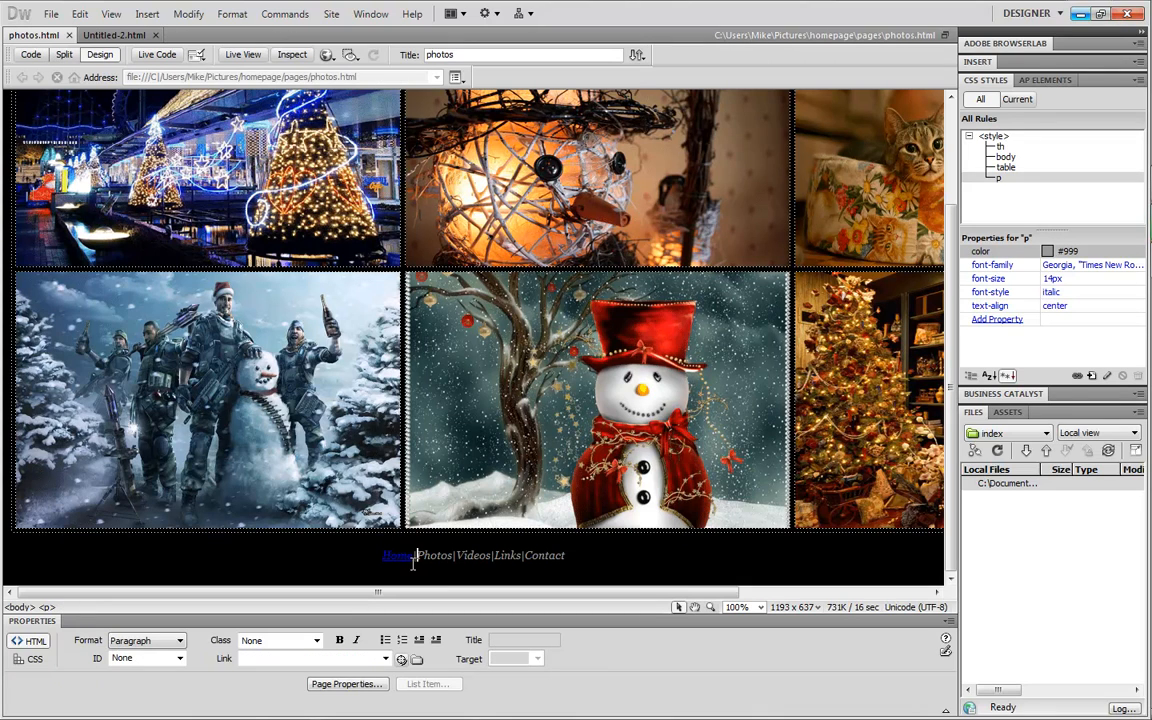
{"action": "left_click_drag", "start_coordinate": [400, 553], "coordinate": [382, 560]}
{"action": "double_click", "coordinate": [403, 555]}
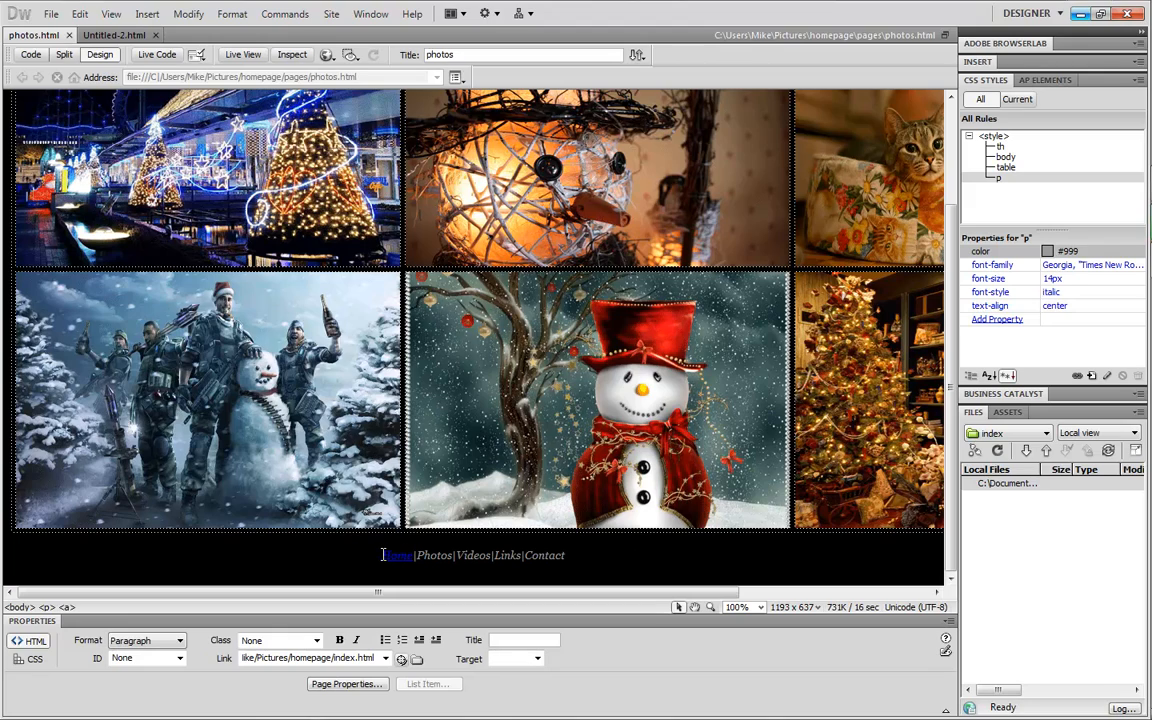
{"action": "scroll", "coordinate": [385, 557], "scroll_direction": "up", "scroll_amount": 3}
{"action": "scroll", "coordinate": [388, 558], "scroll_direction": "down", "scroll_amount": 3}
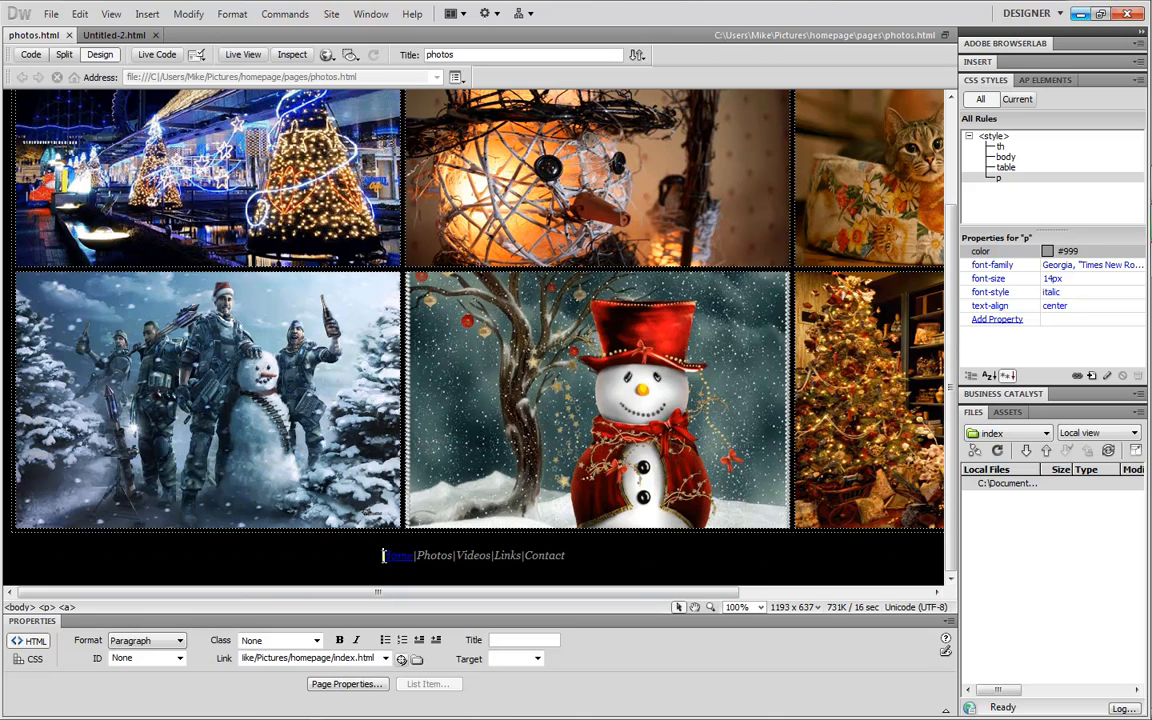
{"action": "left_click_drag", "start_coordinate": [384, 556], "coordinate": [413, 557]}
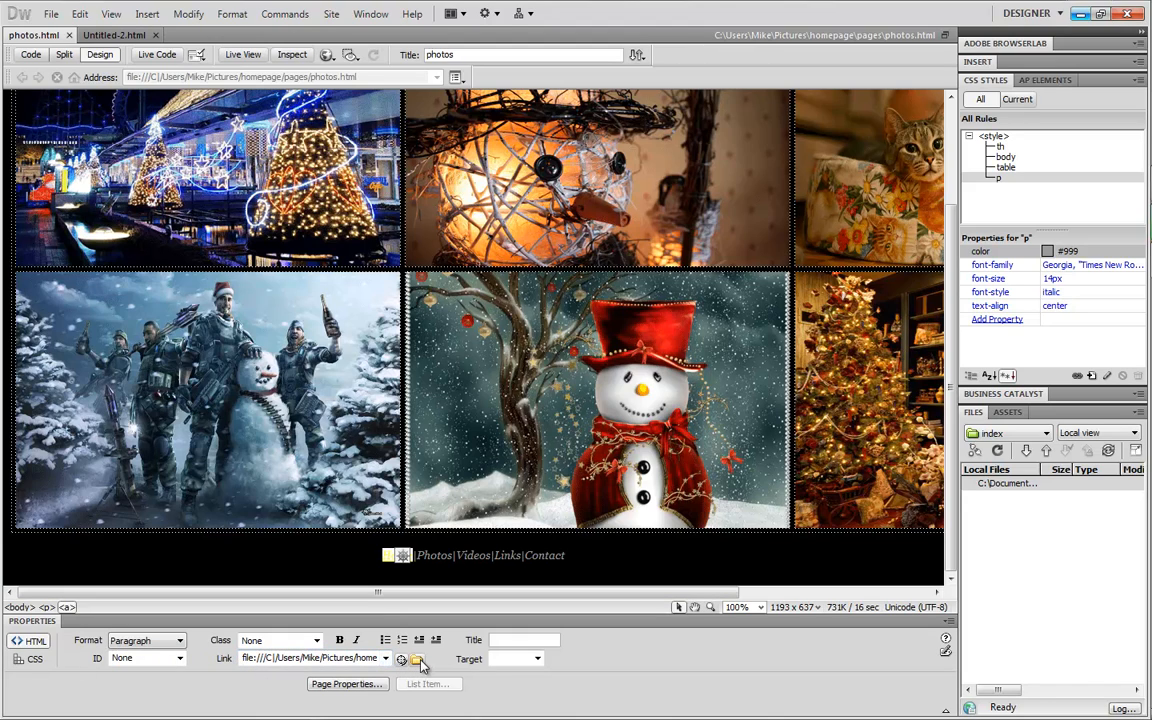
{"action": "left_click", "coordinate": [418, 660]}
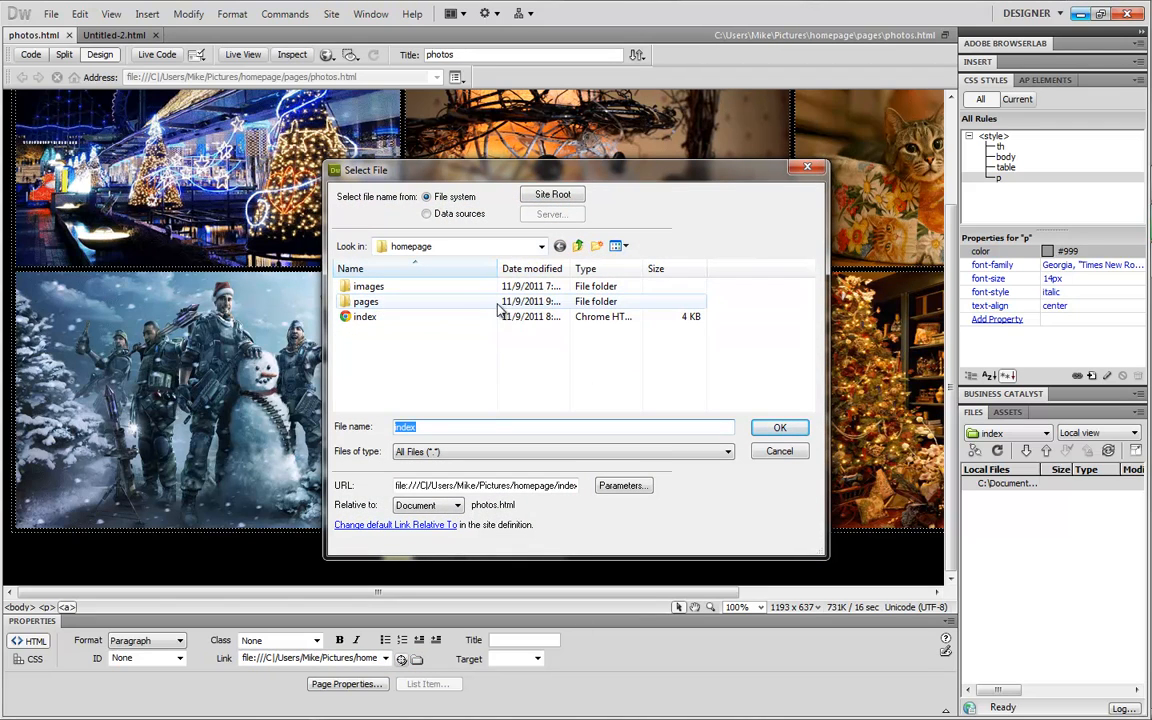
{"action": "left_click", "coordinate": [446, 320]}
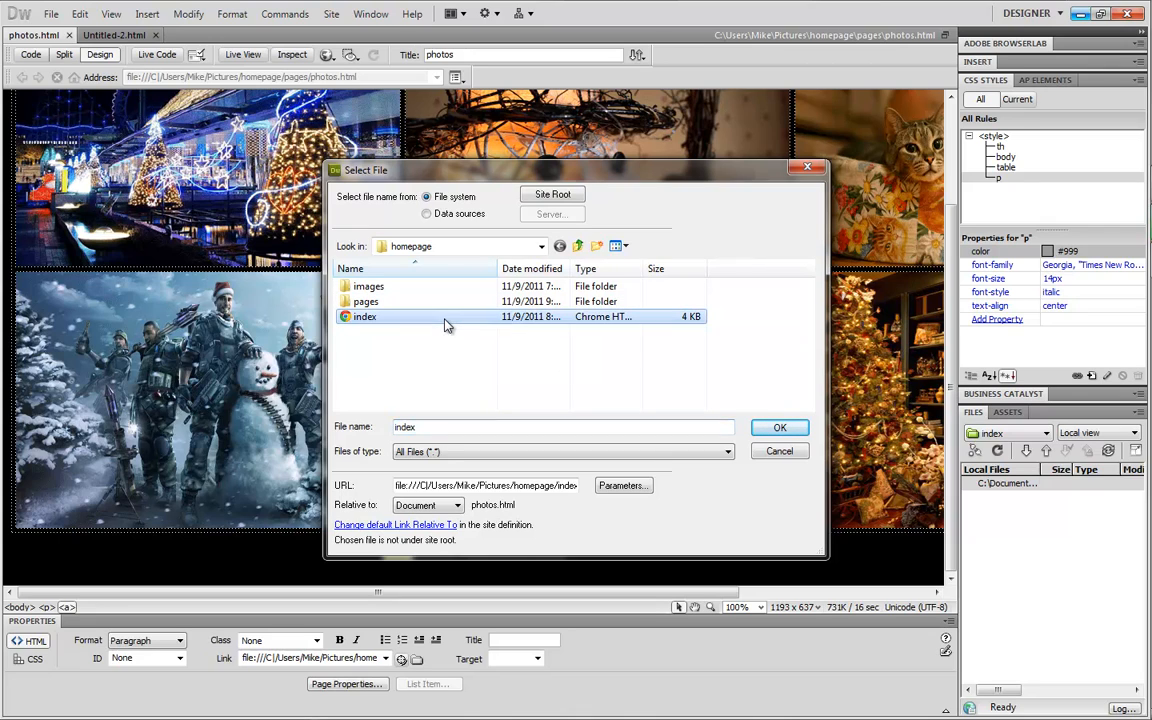
{"action": "left_click", "coordinate": [766, 432]}
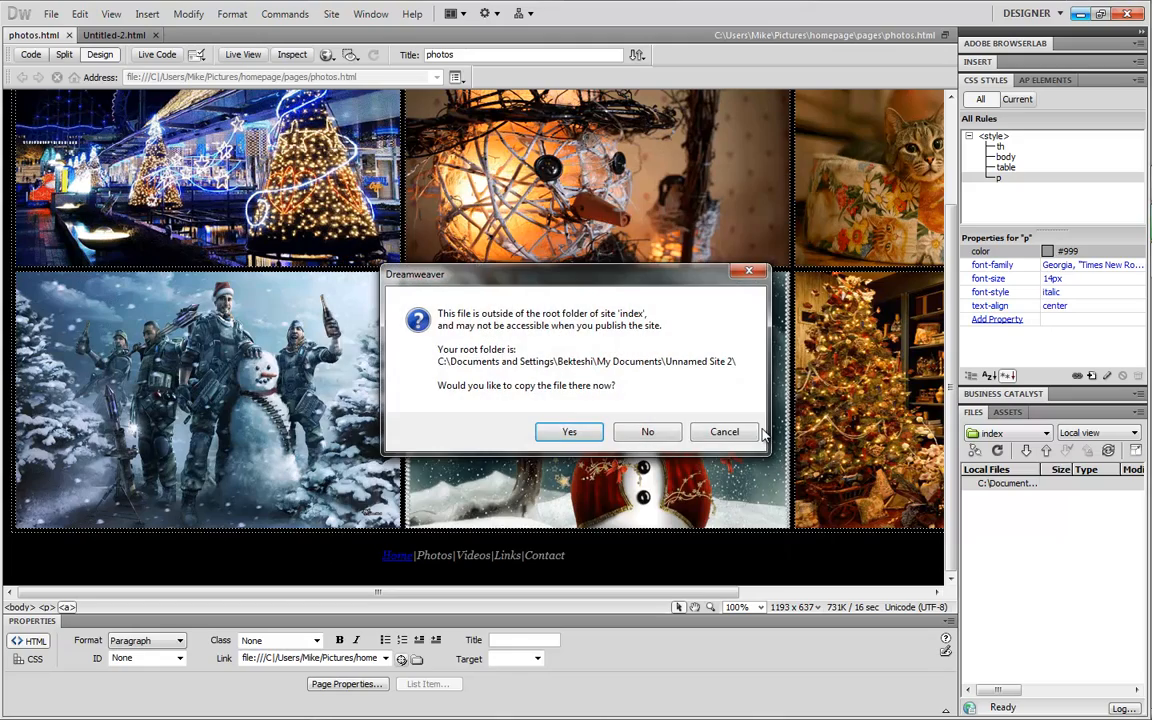
{"action": "left_click", "coordinate": [672, 432]}
{"action": "left_click", "coordinate": [1080, 13]}
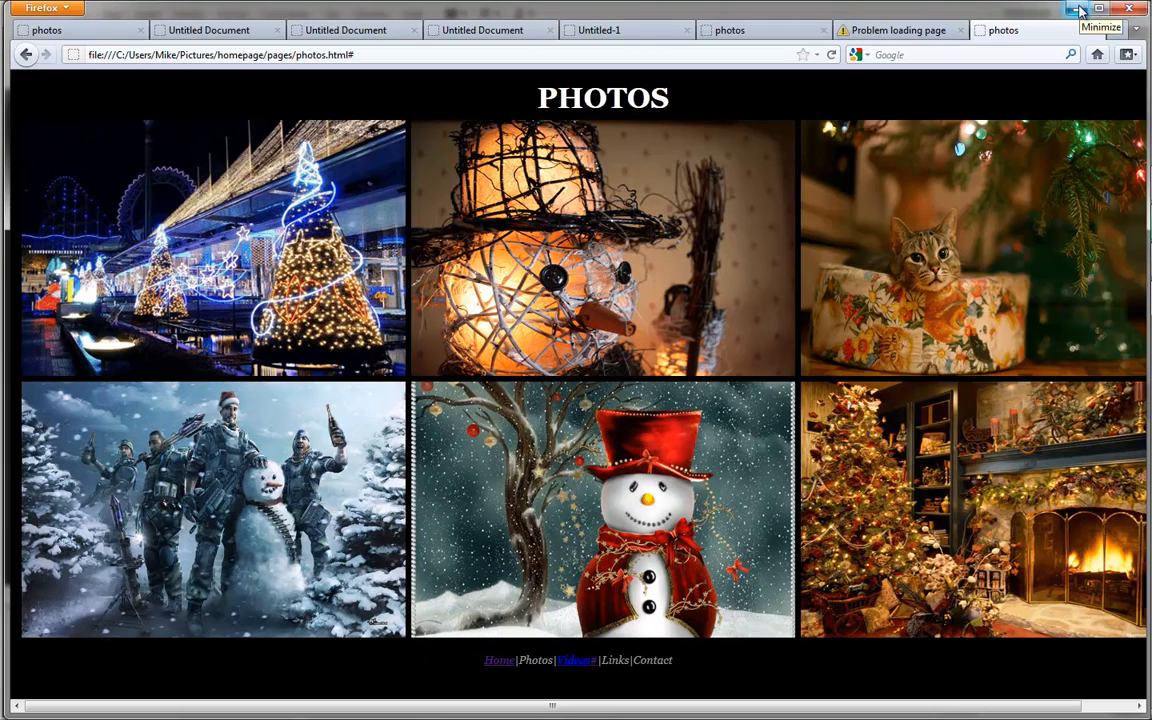